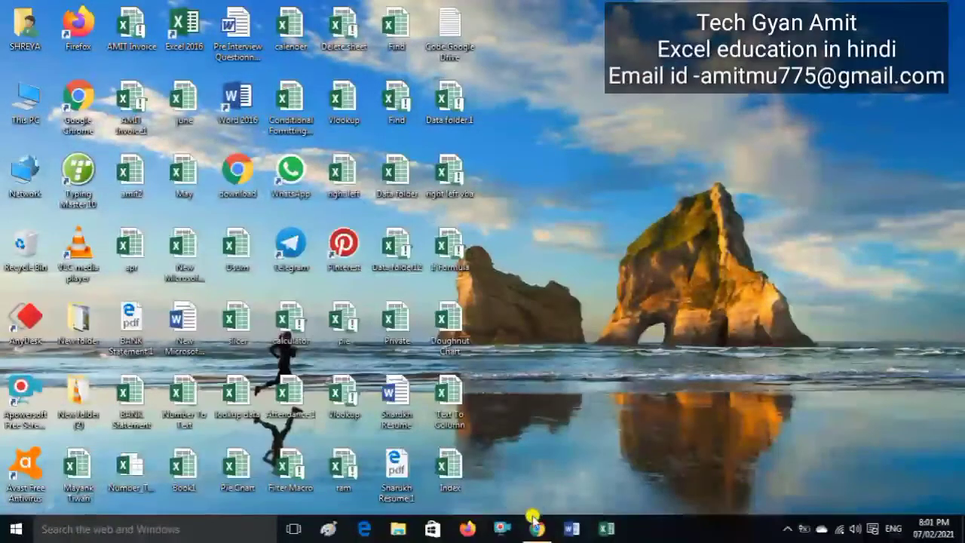
# In the Flatten spreadsheet, drag column A of the Paste sheet narrower and select cell B3
pyautogui.click(536, 528)
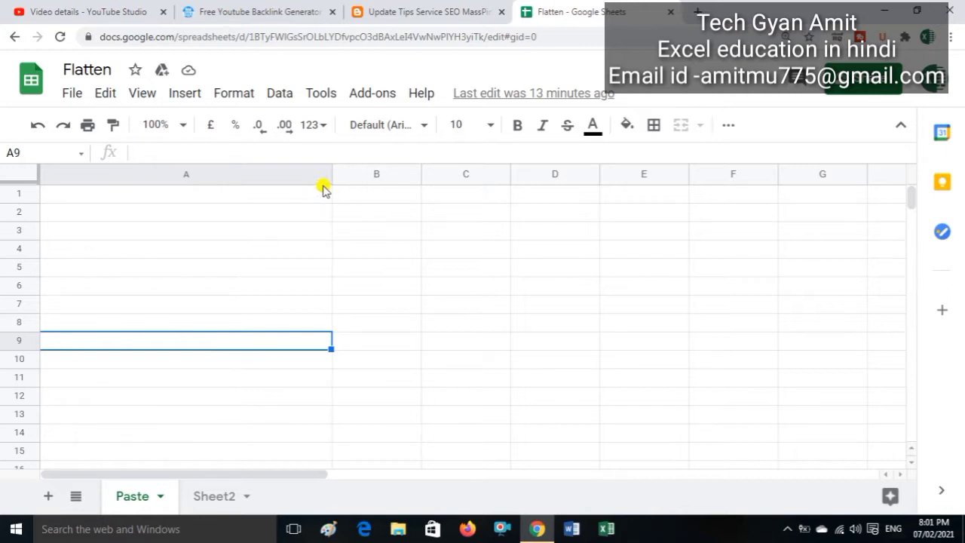
pyautogui.moveTo(332, 174); pyautogui.dragTo(192, 196)
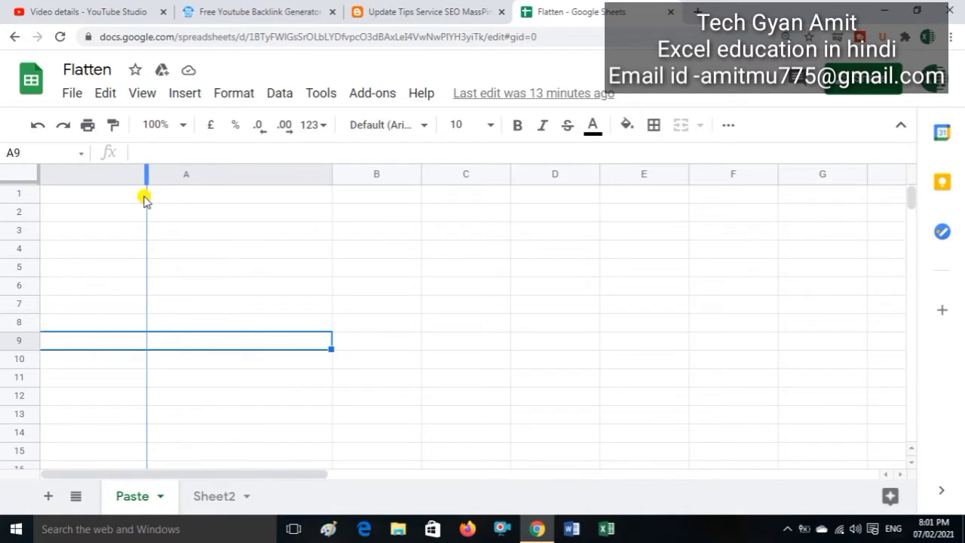
pyautogui.moveTo(192, 196); pyautogui.dragTo(149, 198)
pyautogui.click(235, 232)
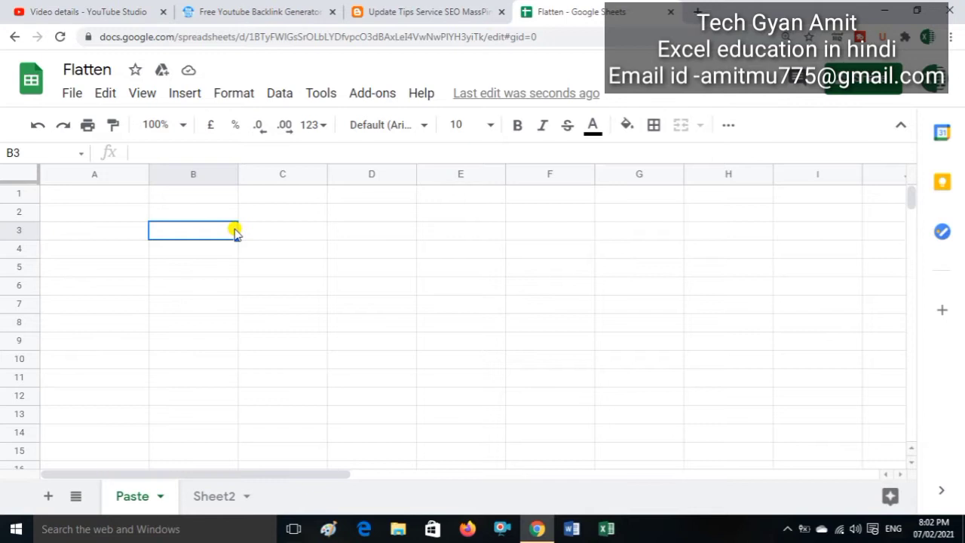
# Enter A in A3, B in B4 and C in A5
pyautogui.press('Left')
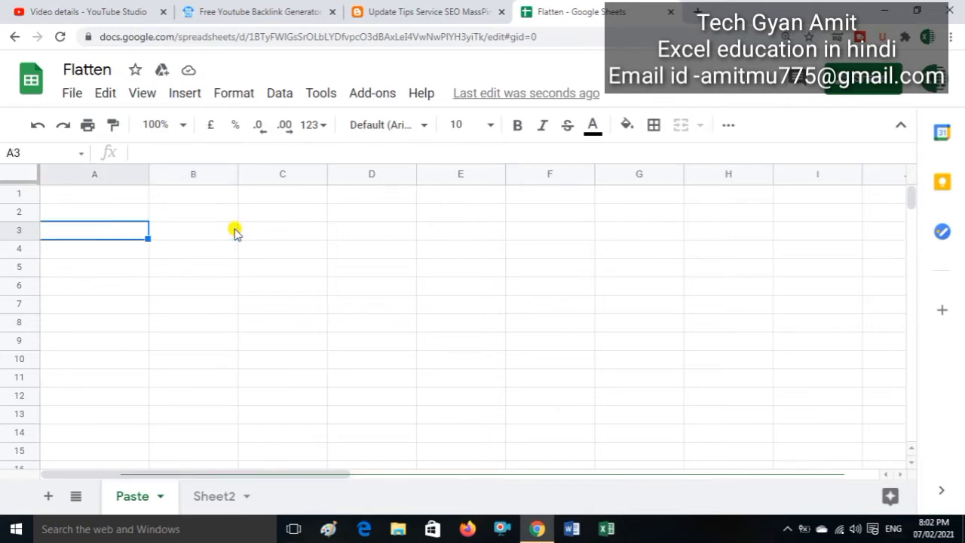
pyautogui.write('A')
pyautogui.press('Tab')
pyautogui.press('Down')
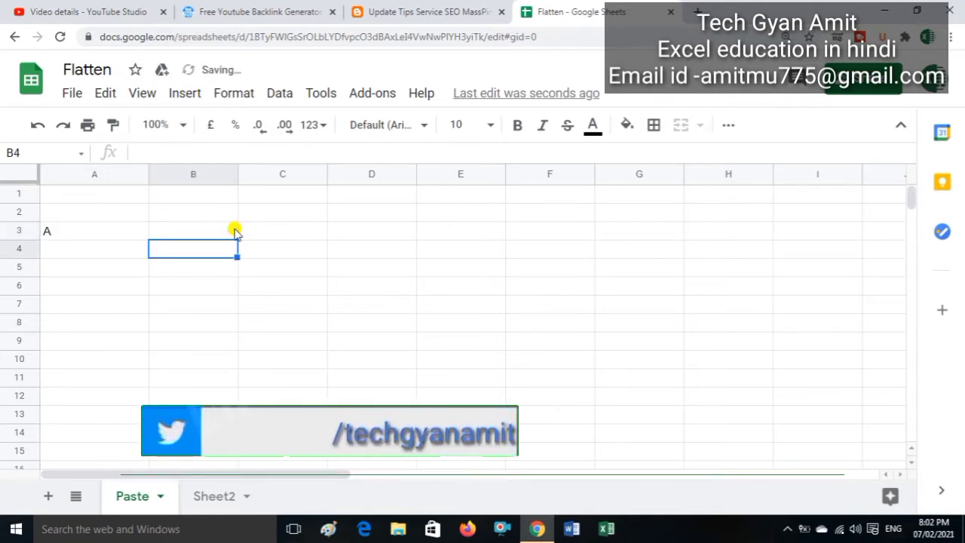
pyautogui.write('B')
pyautogui.press('Return')
pyautogui.press('Left')
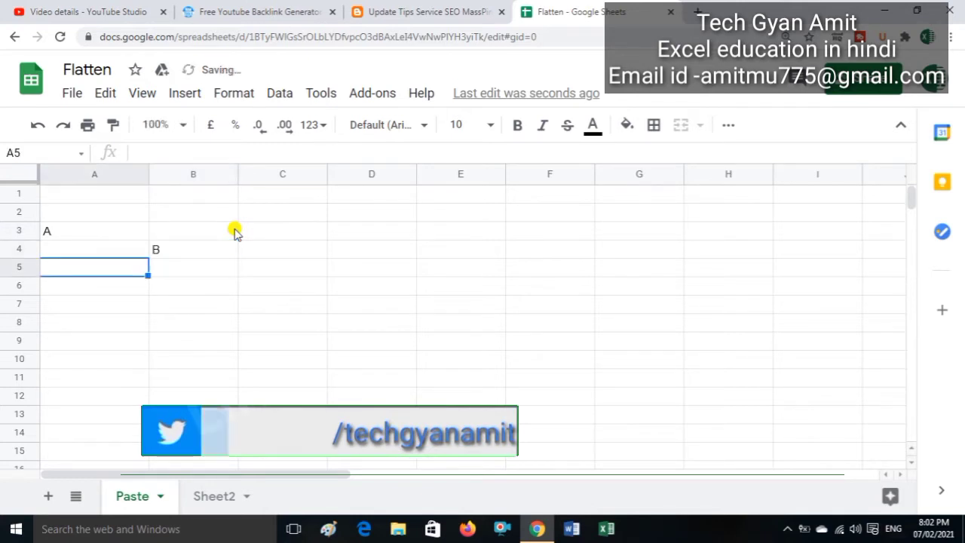
pyautogui.write('C')
pyautogui.press('Tab')
pyautogui.press('Tab')
# Enter D in C3, E in E3 and F in C5
pyautogui.press('Up')
pyautogui.press('Up')
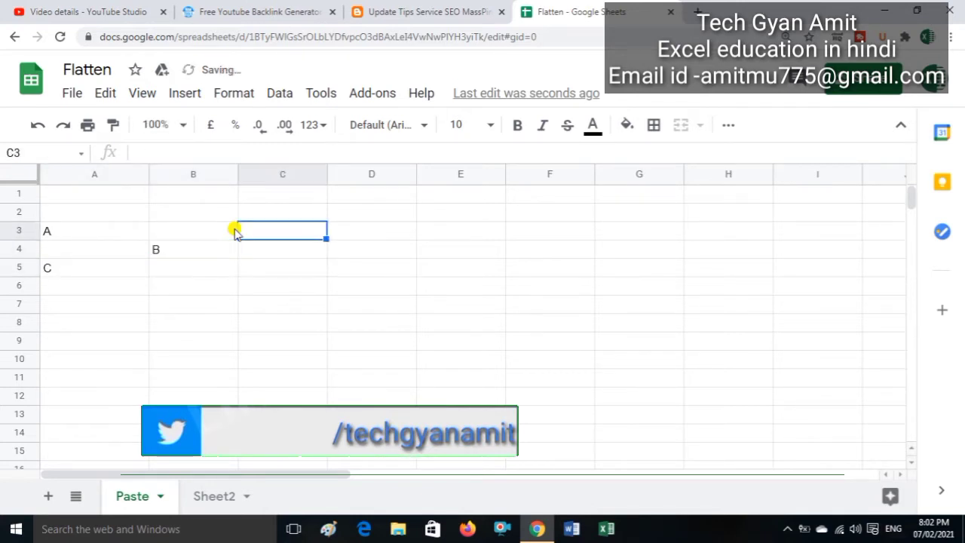
pyautogui.write('D')
pyautogui.press('Tab')
pyautogui.press('Tab')
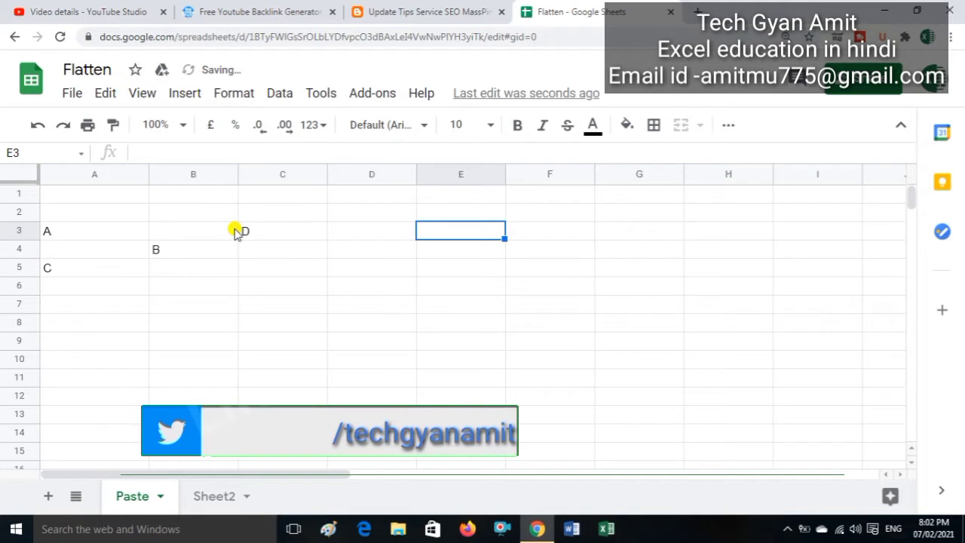
pyautogui.write('E')
pyautogui.press('Return')
pyautogui.press('Down')
pyautogui.press('Left')
pyautogui.press('Left')
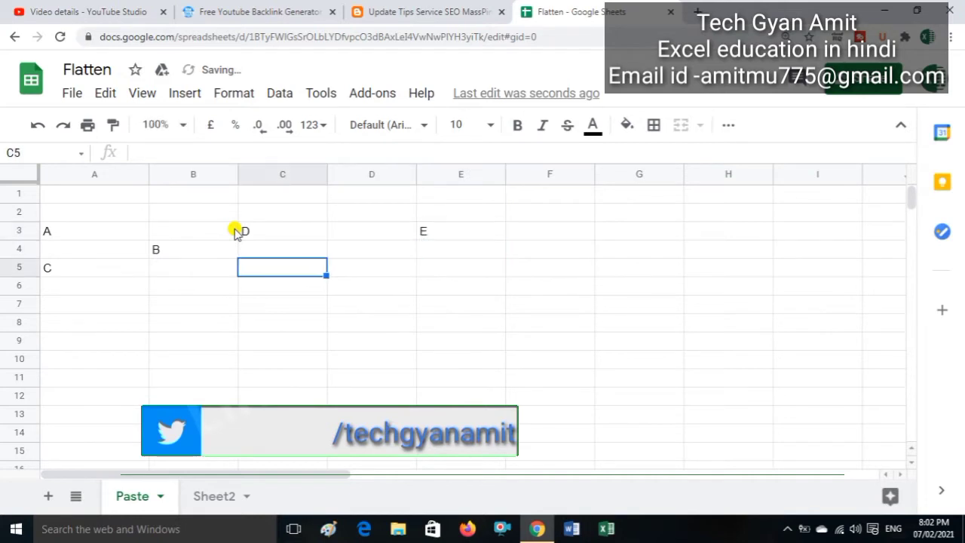
pyautogui.write('F')
pyautogui.press('Tab')
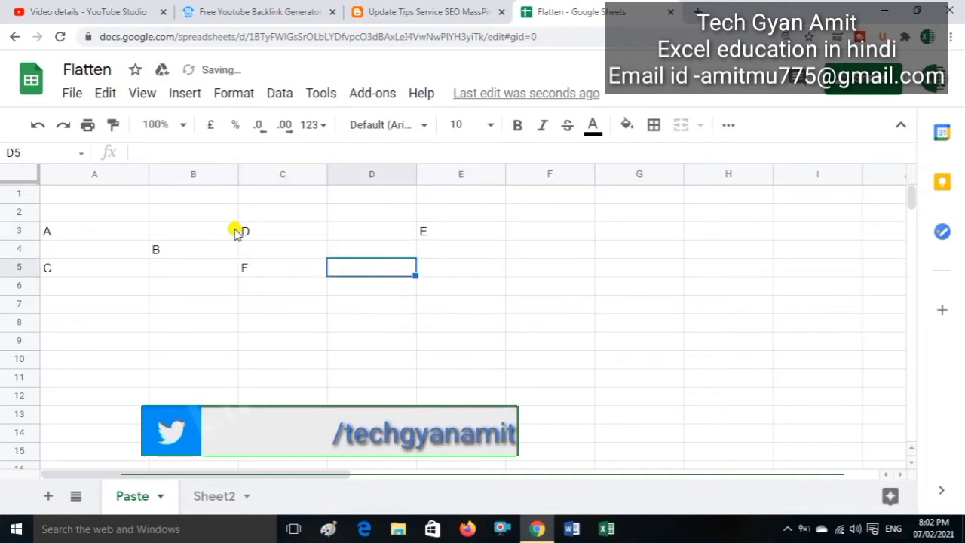
pyautogui.press('Tab')
pyautogui.press('Tab')
pyautogui.press('Up')
pyautogui.press('Up')
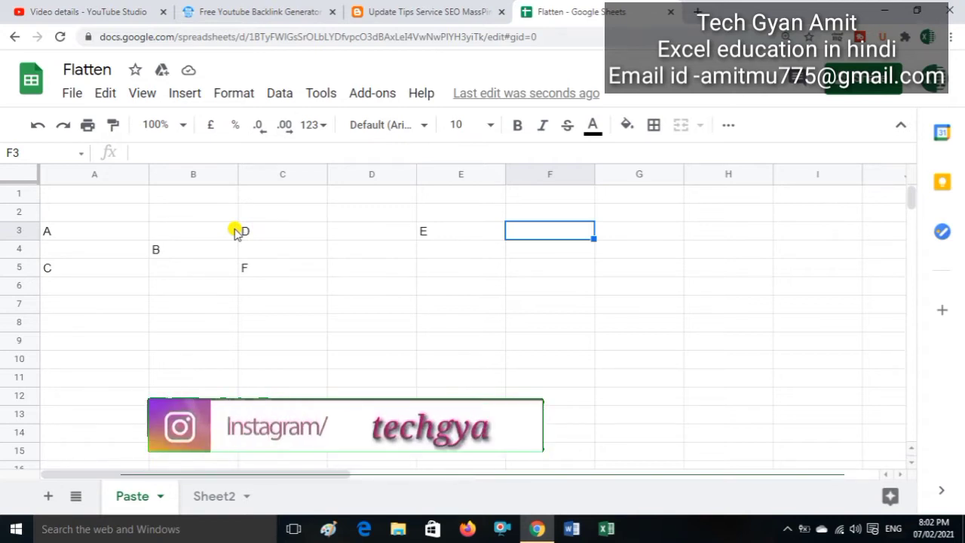
# Enter =TRANSPOSE(A3:E5) in F3 so the letters spill flipped across F3:H7
pyautogui.write('=tra')
pyautogui.press('Tab')
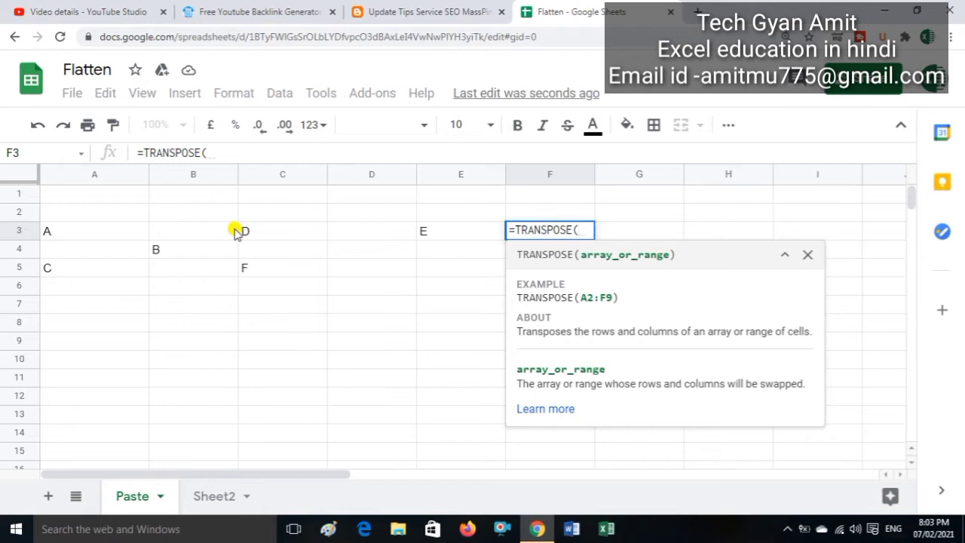
pyautogui.press('Left')
pyautogui.press('Left')
pyautogui.press('Left')
pyautogui.press('Left')
pyautogui.press('Left')
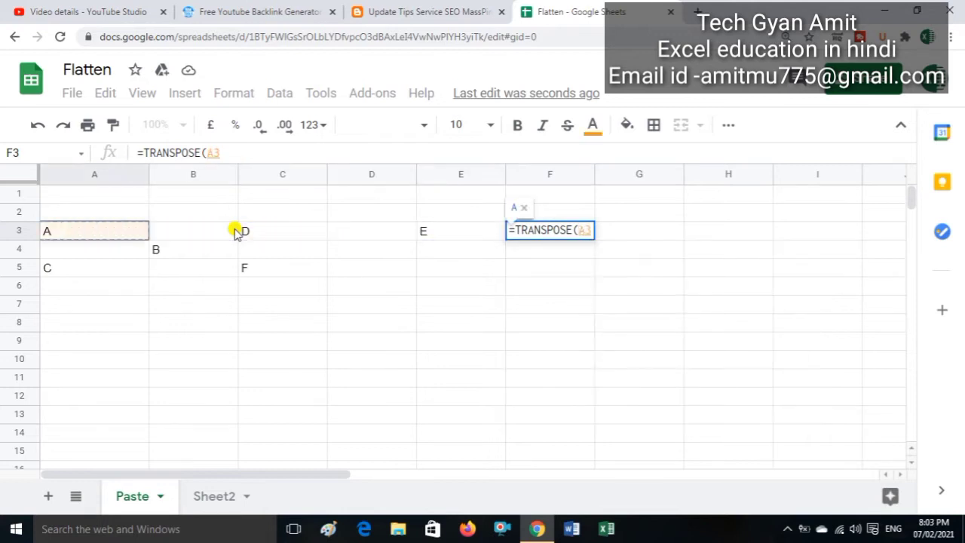
pyautogui.hotkey('shift', 'Right')
pyautogui.hotkey('shift', 'Right')
pyautogui.hotkey('shift', 'Right')
pyautogui.hotkey('shift', 'Right')
pyautogui.hotkey('shift', 'Down')
pyautogui.hotkey('shift', 'Down')
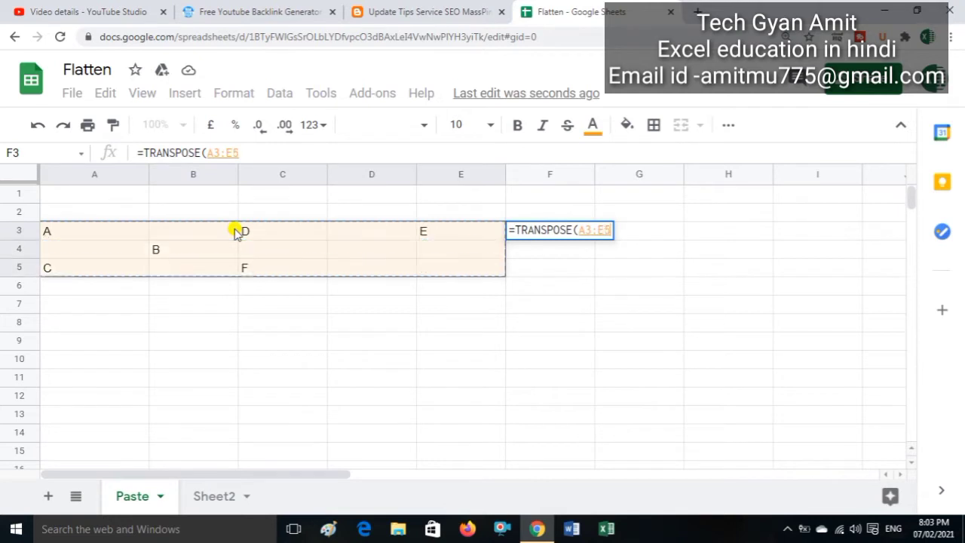
pyautogui.hotkey('shift', 'Down')
pyautogui.hotkey('shift', 'Up')
pyautogui.write(')')
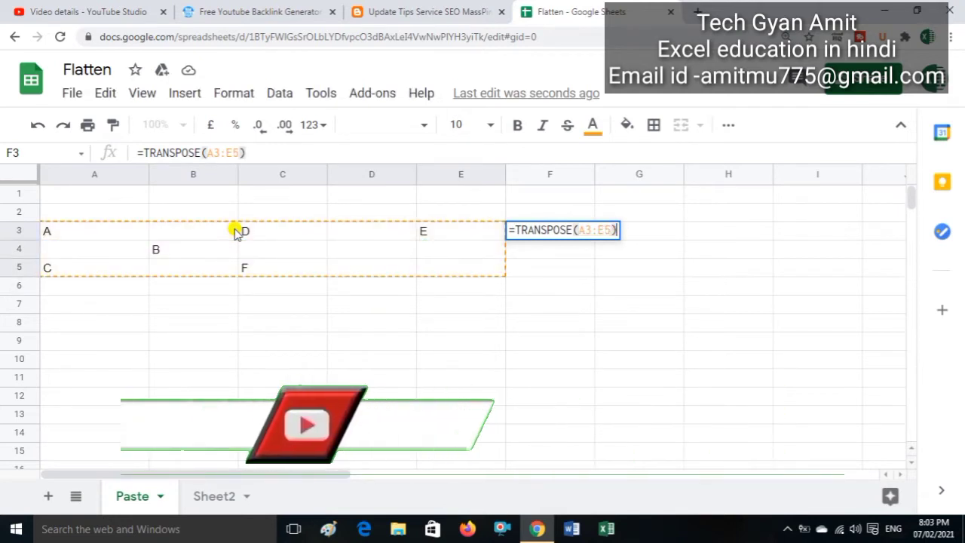
pyautogui.press('Return')
pyautogui.press('Up')
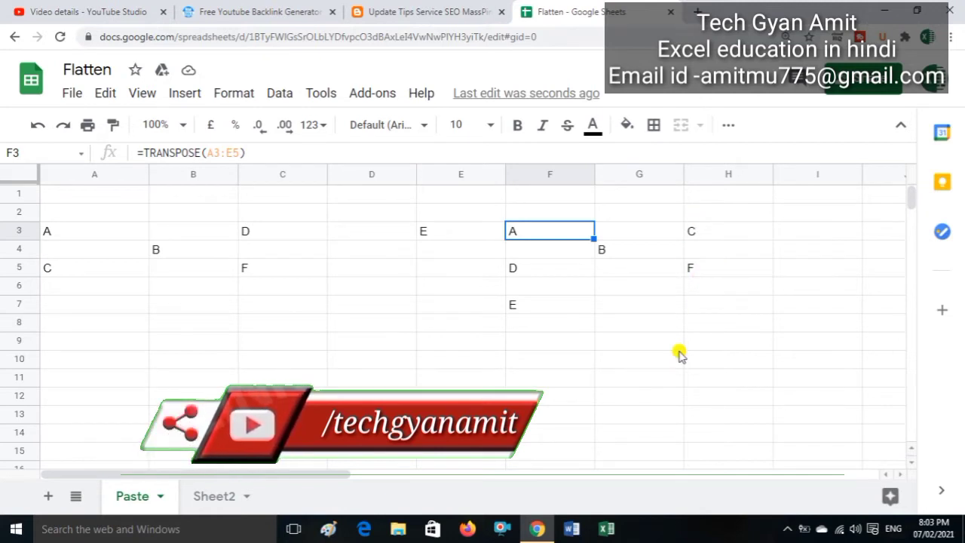
pyautogui.press('Down')
pyautogui.press('Down')
pyautogui.press('Down')
pyautogui.press('Down')
pyautogui.press('Down')
pyautogui.press('Left')
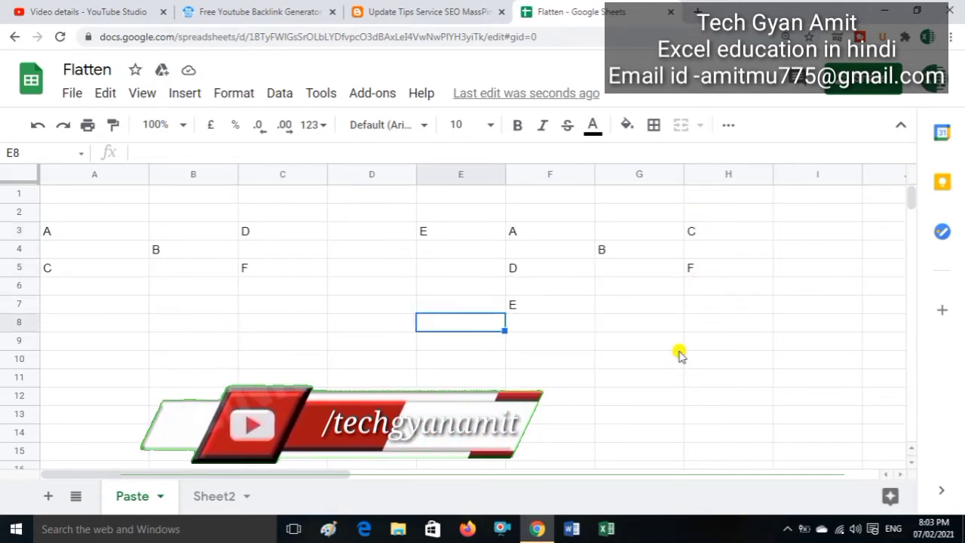
pyautogui.press('Left')
pyautogui.press('Left')
pyautogui.press('Left')
pyautogui.press('Left')
pyautogui.press('Down')
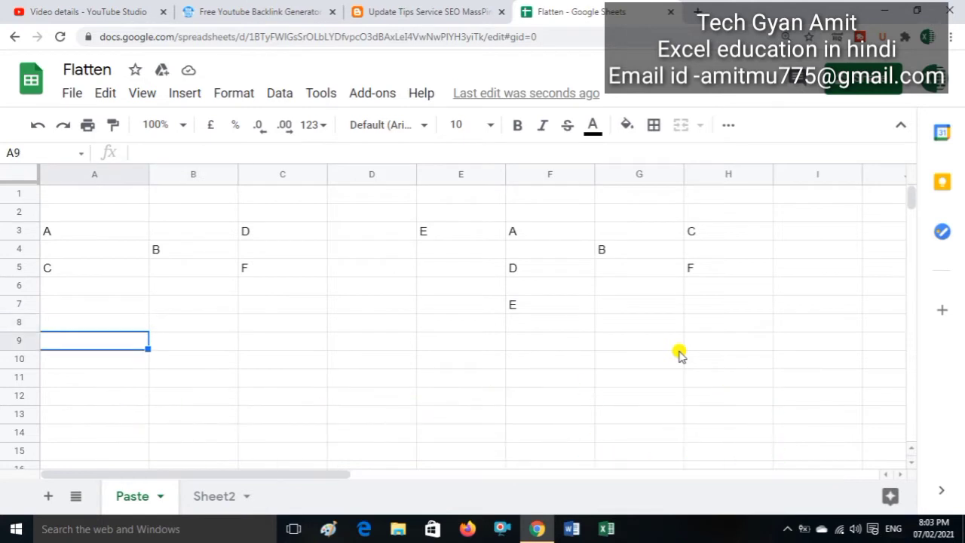
pyautogui.write('=flat')
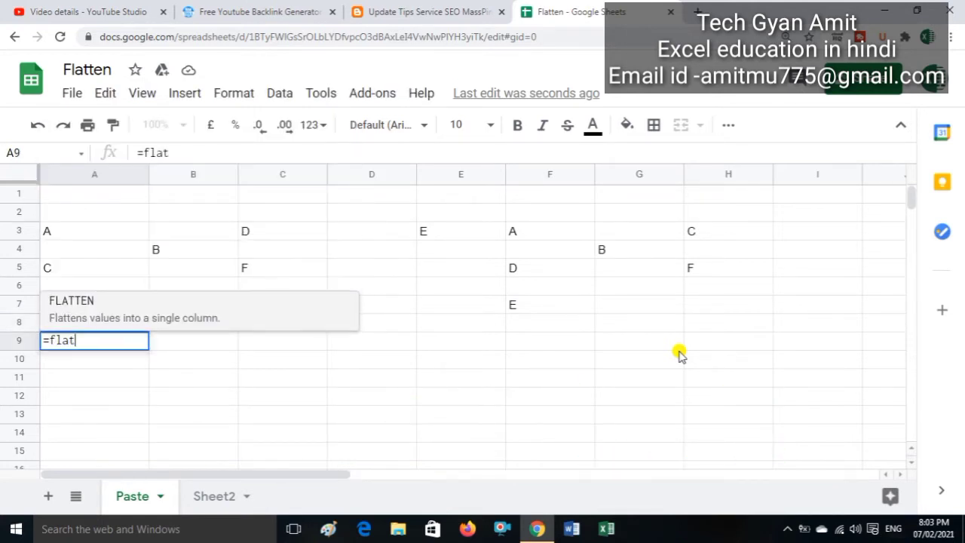
pyautogui.write('te')
pyautogui.press('Tab')
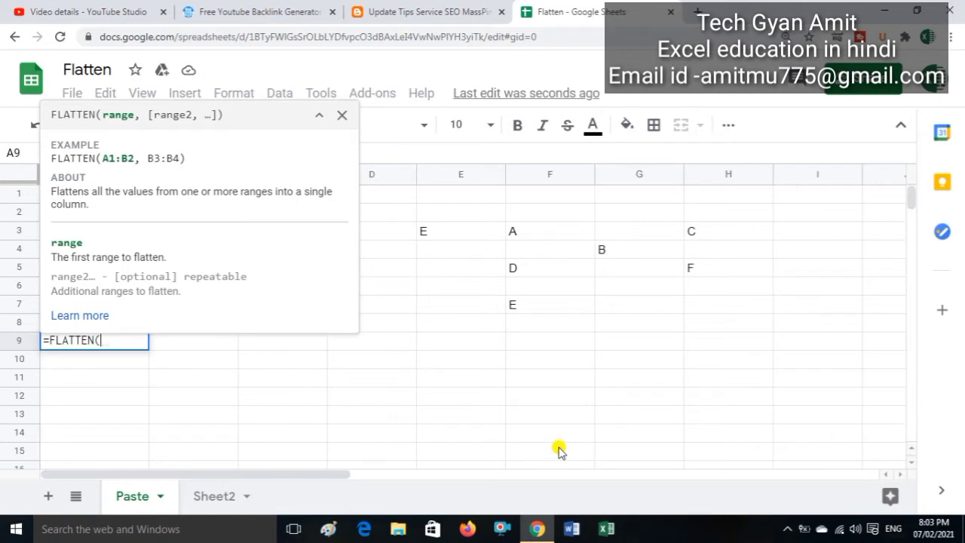
pyautogui.click(343, 116)
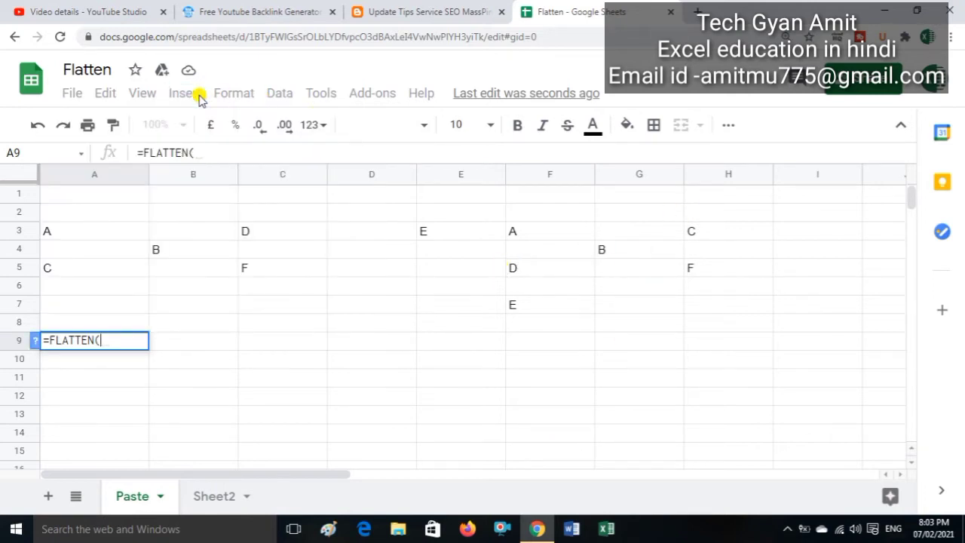
pyautogui.press('BackSpace')
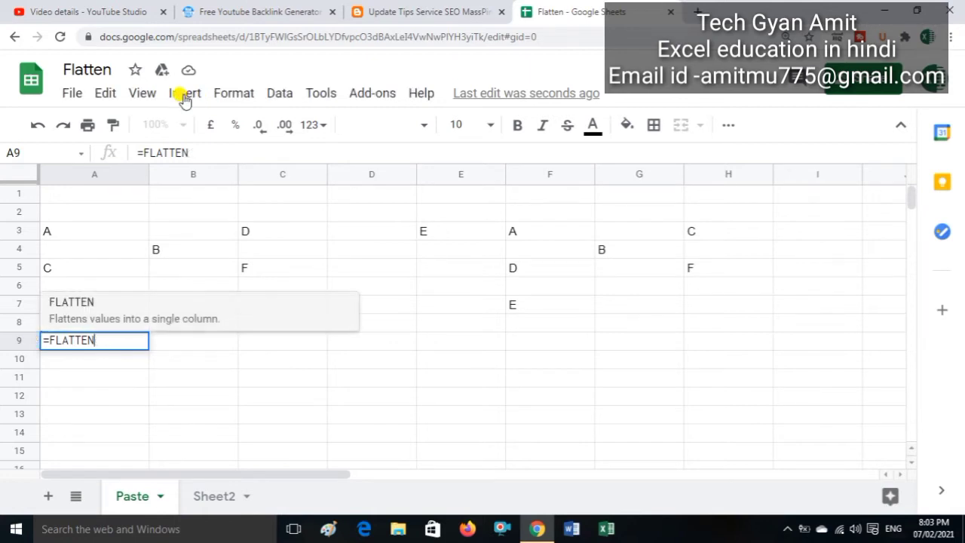
pyautogui.press('Escape')
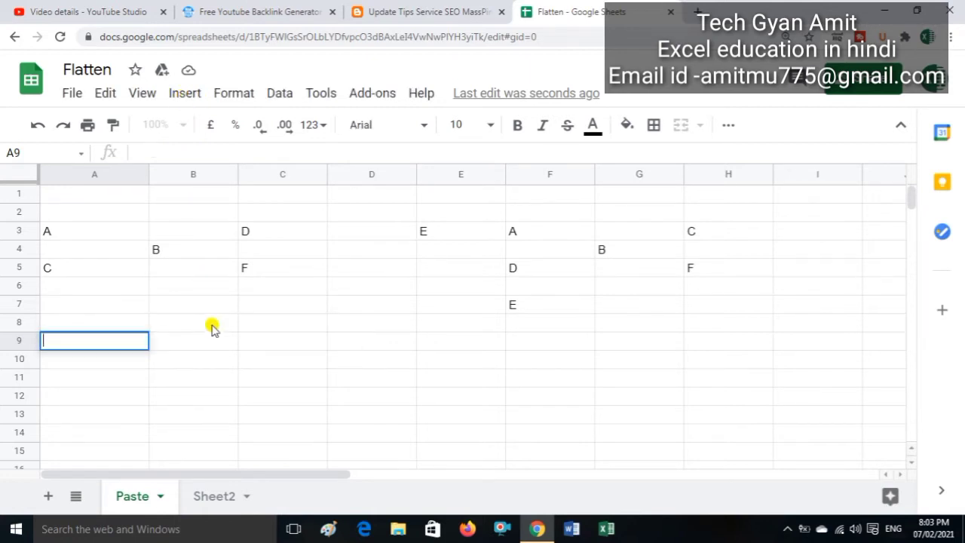
pyautogui.click(214, 326)
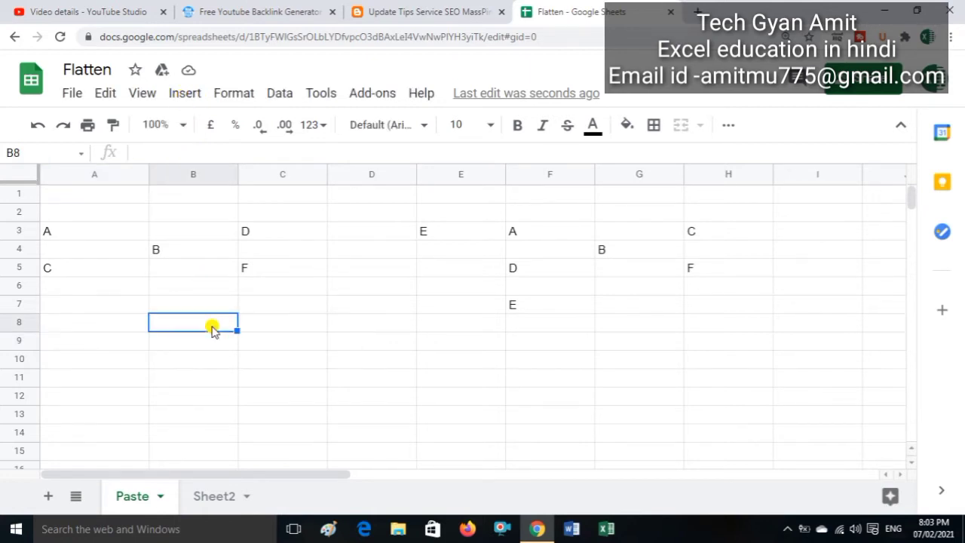
pyautogui.click(200, 100)
pyautogui.moveTo(239, 96)
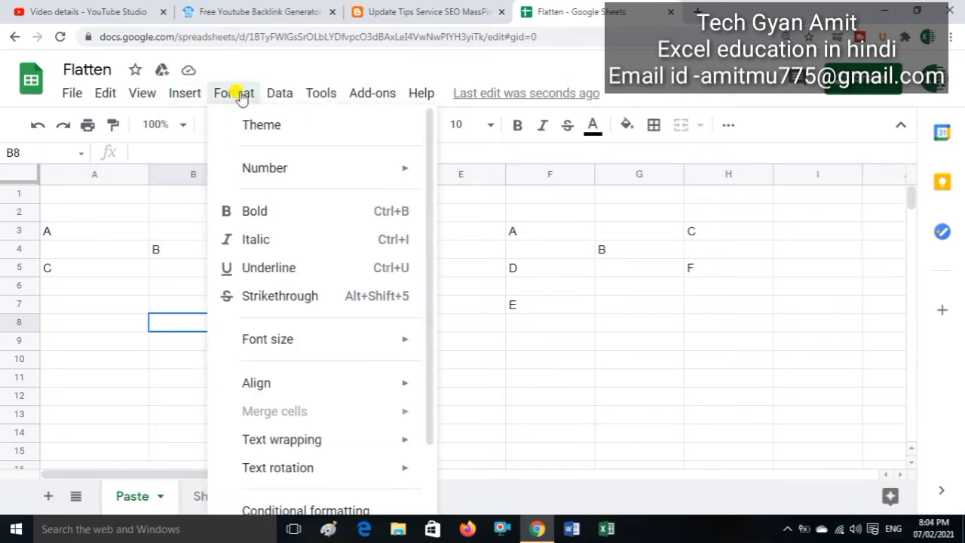
pyautogui.moveTo(276, 94)
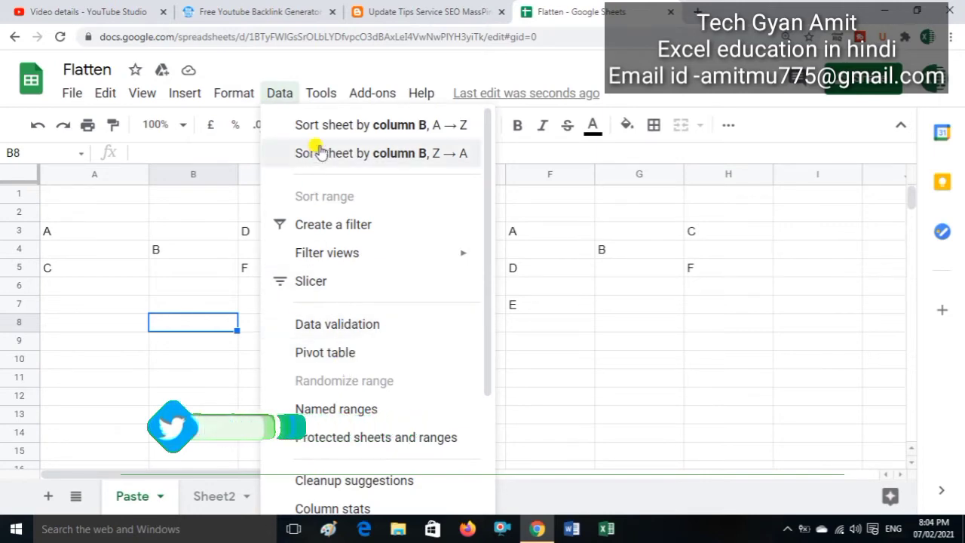
pyautogui.moveTo(150, 103)
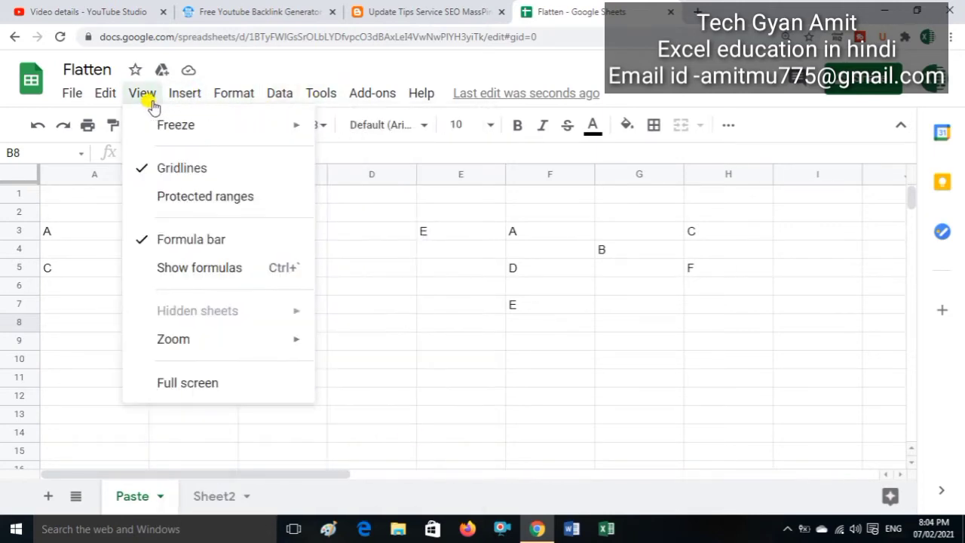
pyautogui.moveTo(183, 103)
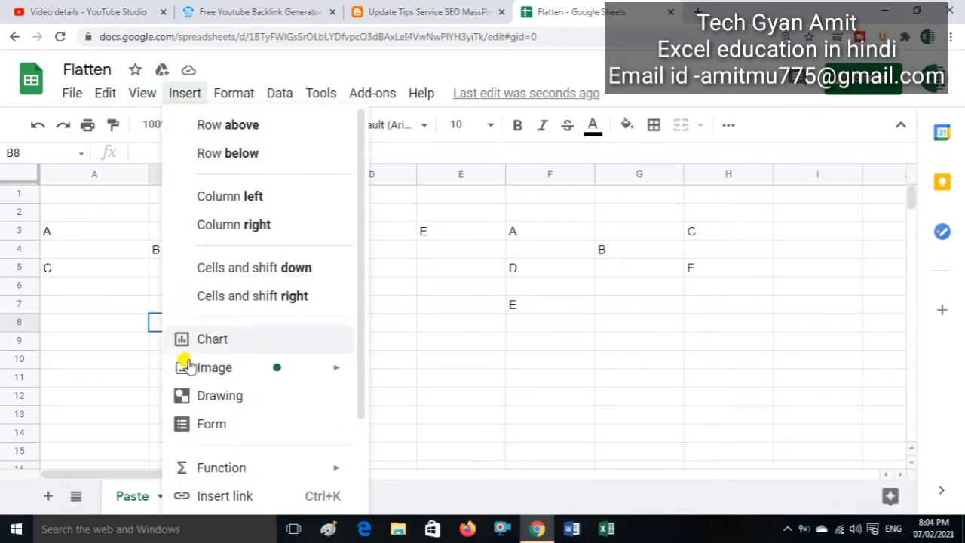
pyautogui.moveTo(238, 479)
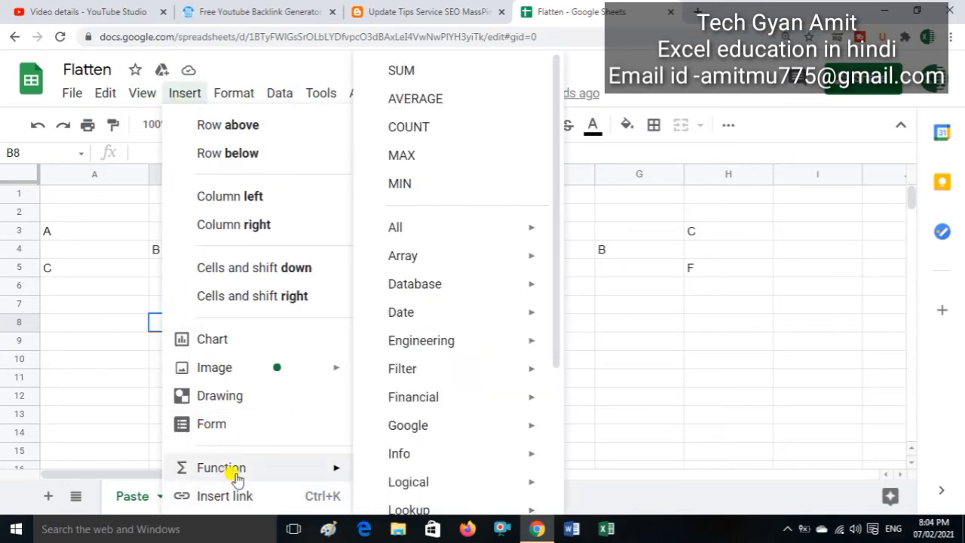
pyautogui.moveTo(420, 261)
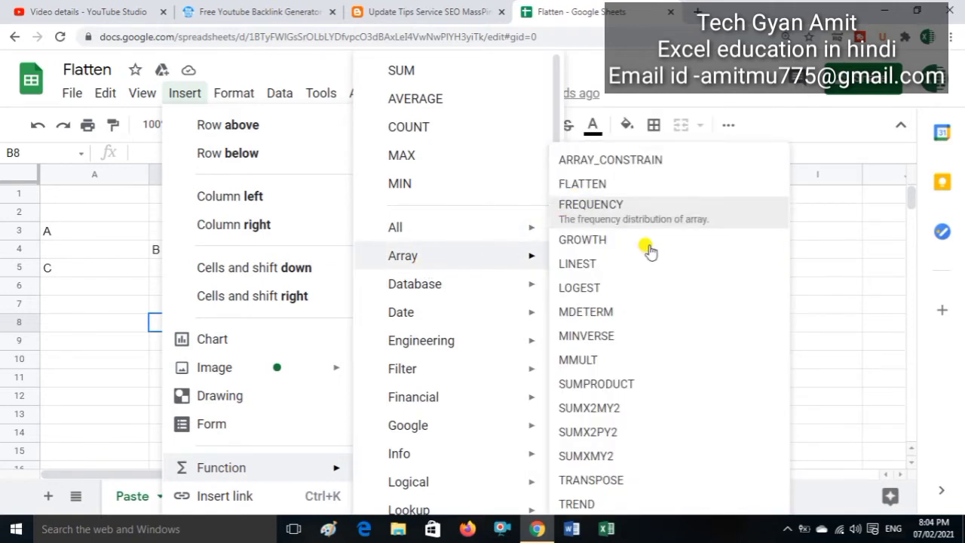
# Enter =FLATTEN(A3:E5) in B10, checking the FLATTEN help along the way
pyautogui.click(811, 271)
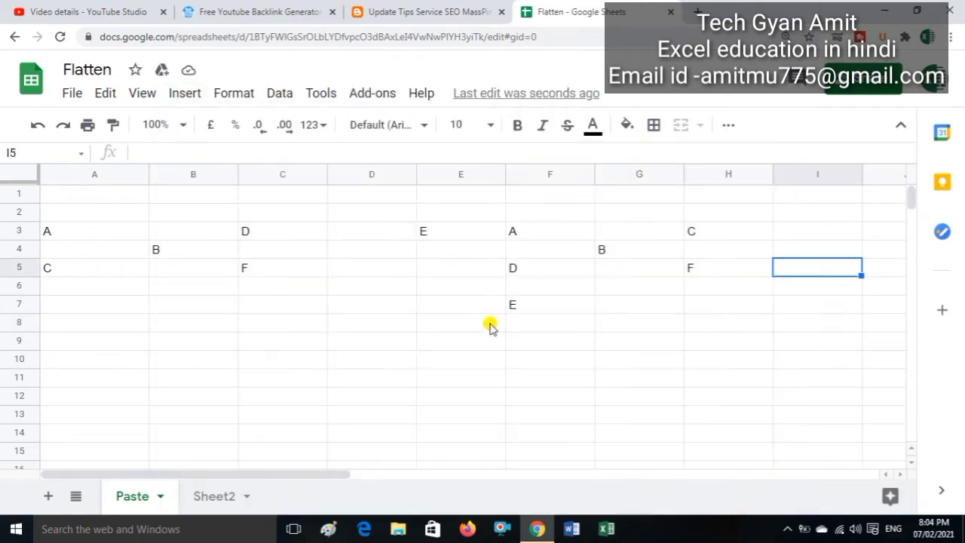
pyautogui.click(179, 364)
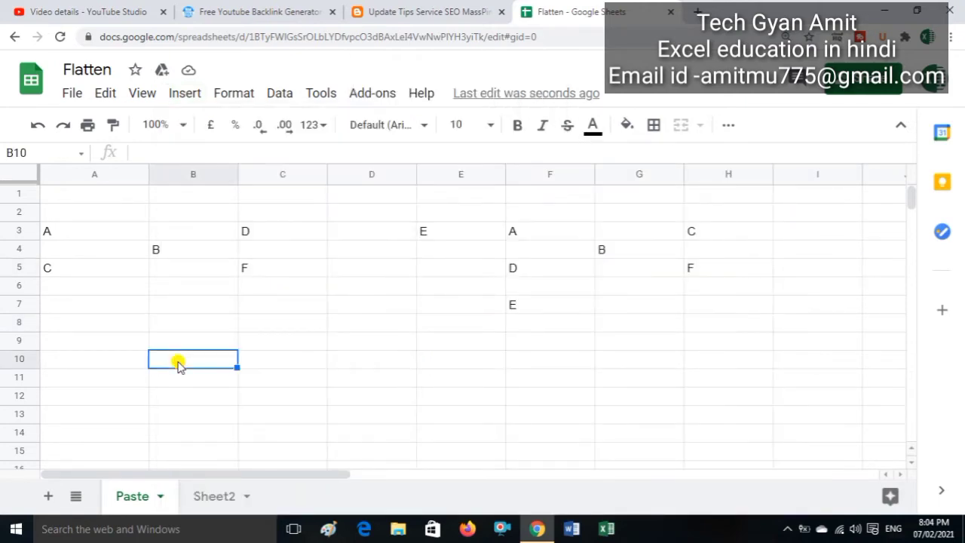
pyautogui.write('=flatte')
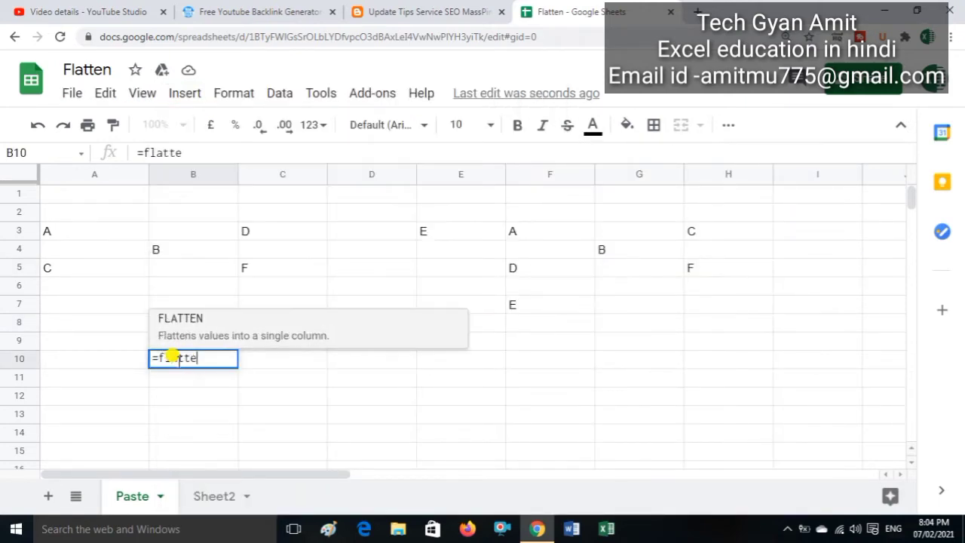
pyautogui.write('n(')
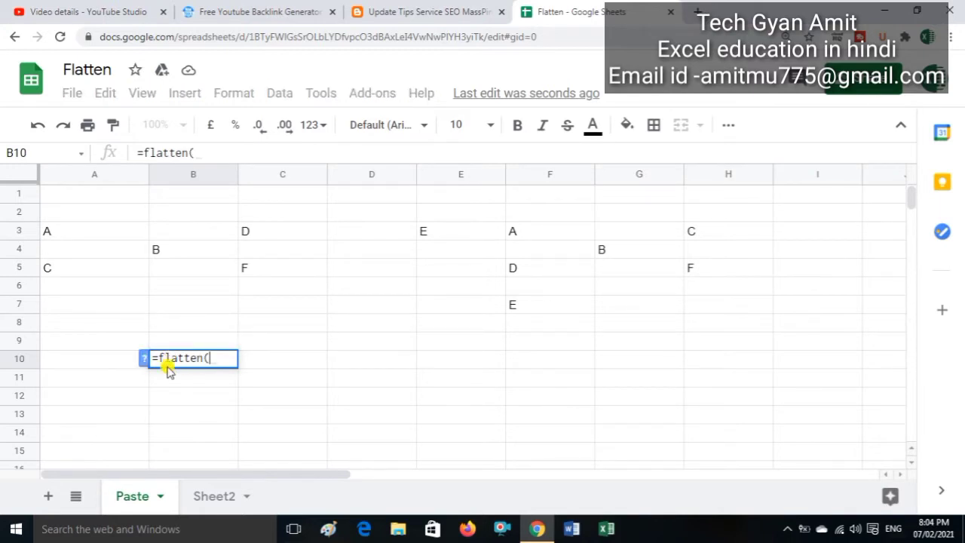
pyautogui.click(145, 360)
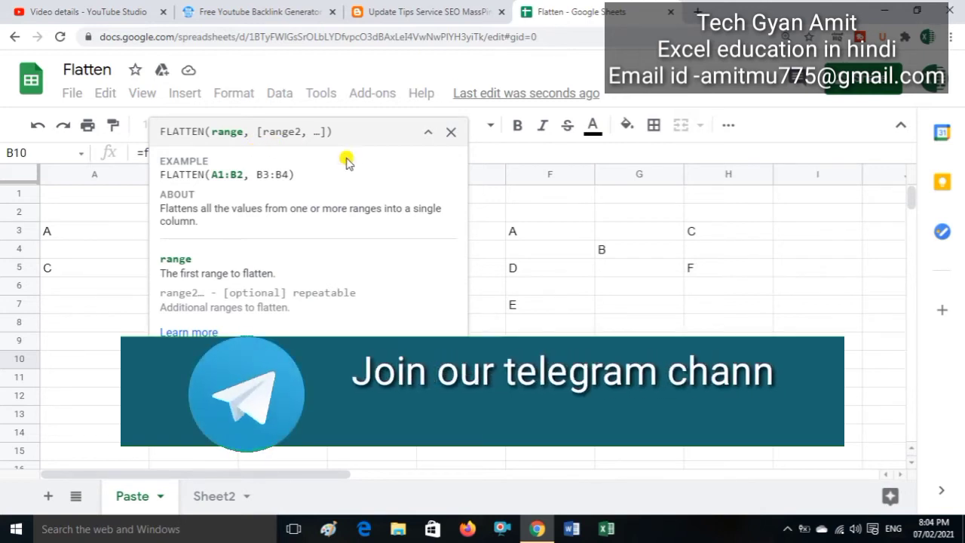
pyautogui.click(453, 135)
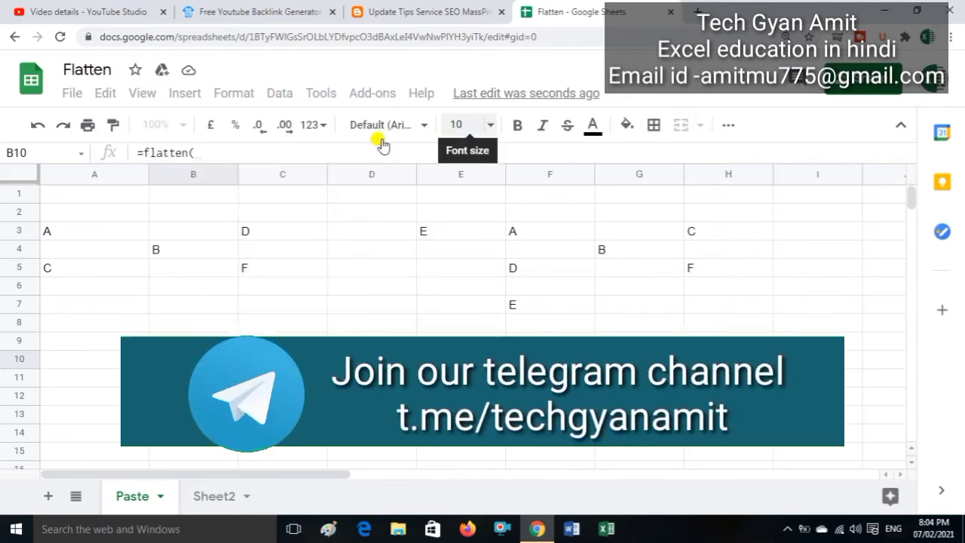
pyautogui.moveTo(76, 232); pyautogui.dragTo(435, 273)
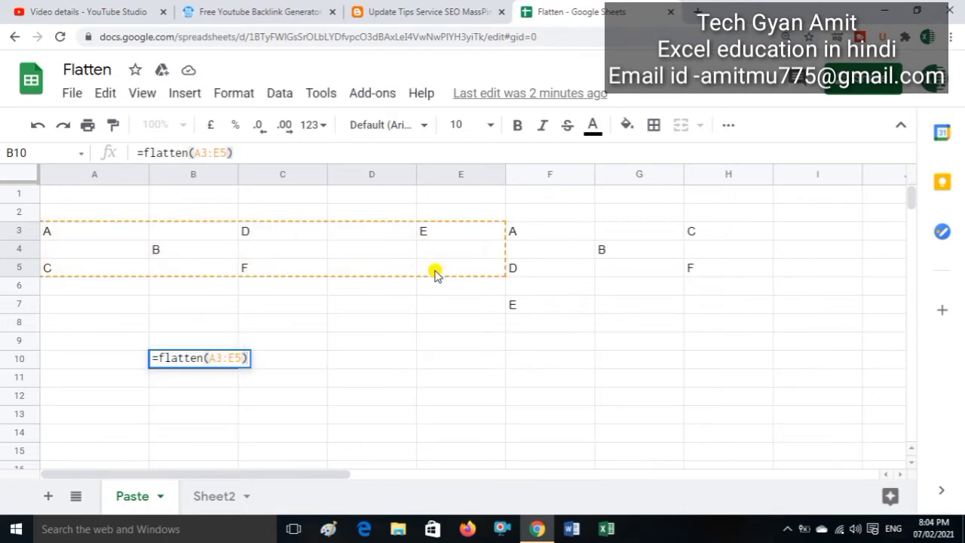
pyautogui.write(')')
pyautogui.press('Return')
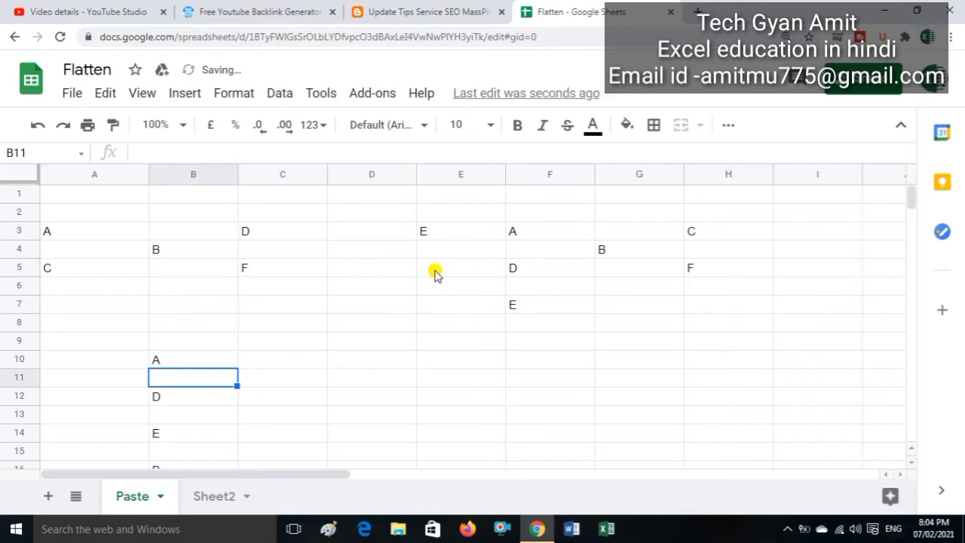
# Review the flattened results down column B and the TRANSPOSE formula in F3
pyautogui.press('Down')
pyautogui.press('Up')
pyautogui.press('Up')
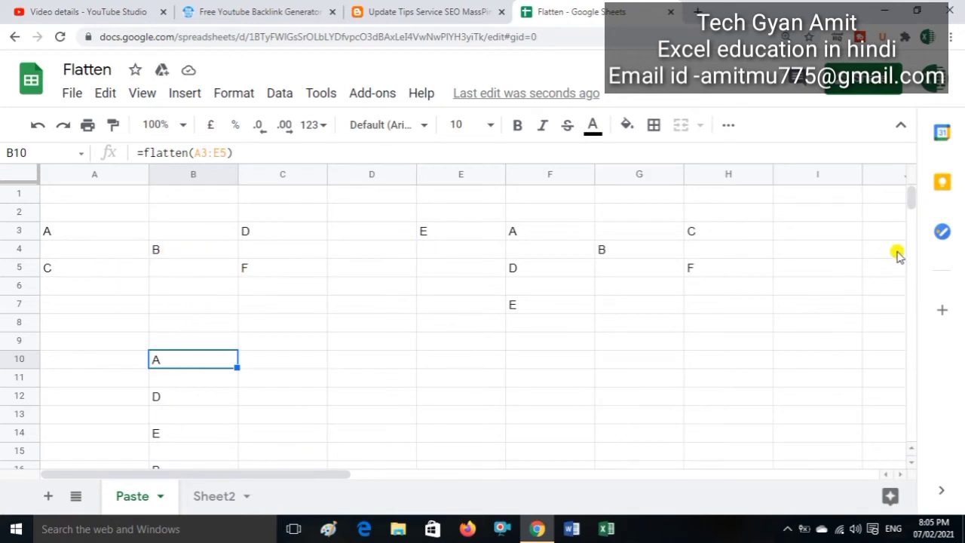
pyautogui.moveTo(910, 209); pyautogui.dragTo(910, 206)
pyautogui.press('Down')
pyautogui.press('Down')
pyautogui.press('Down')
pyautogui.press('Down')
pyautogui.press('Down')
pyautogui.press('Down')
pyautogui.press('Down')
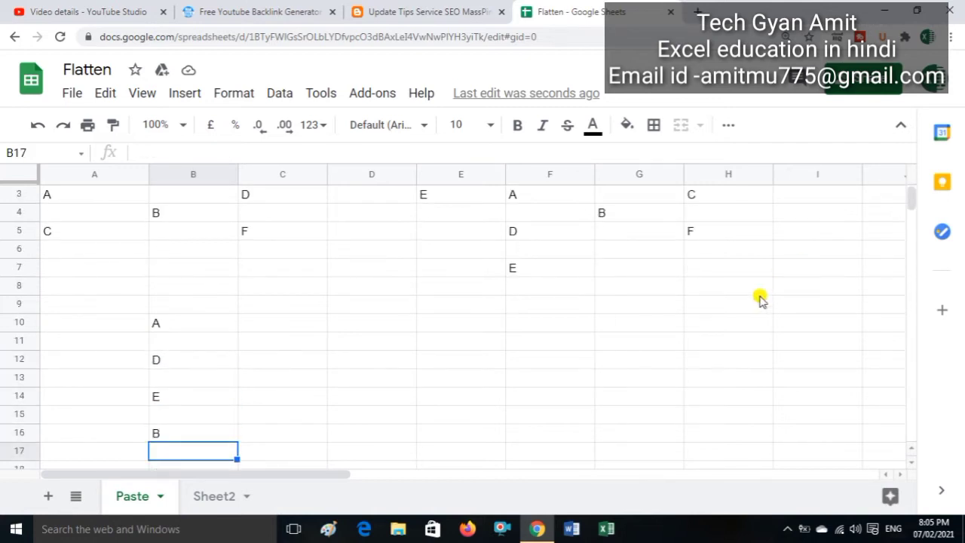
pyautogui.press('Down')
pyautogui.press('Down')
pyautogui.press('Down')
pyautogui.press('Down')
pyautogui.press('Down')
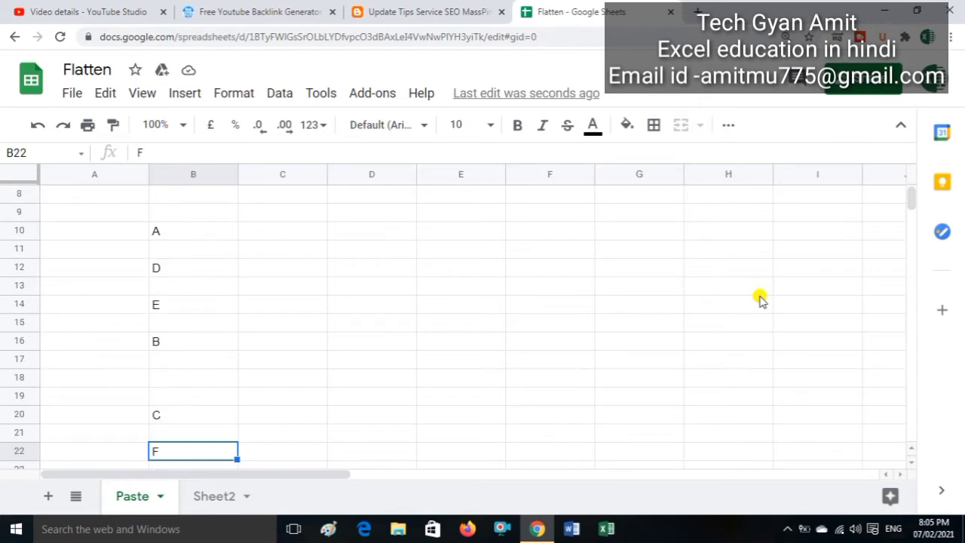
pyautogui.press('Down')
pyautogui.press('Down')
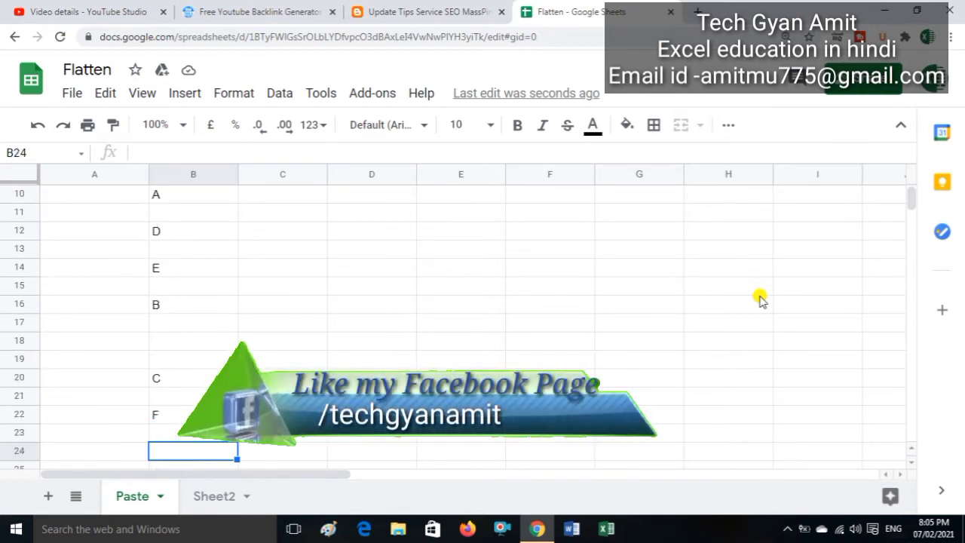
pyautogui.press('Up')
pyautogui.press('Up')
pyautogui.press('Up')
pyautogui.press('Up')
pyautogui.press('Up')
pyautogui.press('Up')
pyautogui.press('Up')
pyautogui.press('Up')
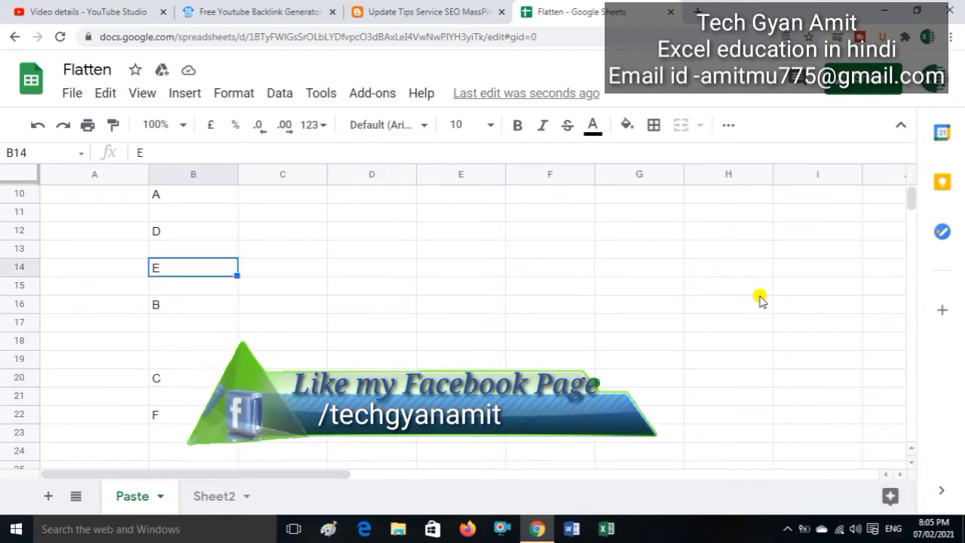
pyautogui.press('Up')
pyautogui.press('Up')
pyautogui.press('Up')
pyautogui.press('Up')
pyautogui.press('Up')
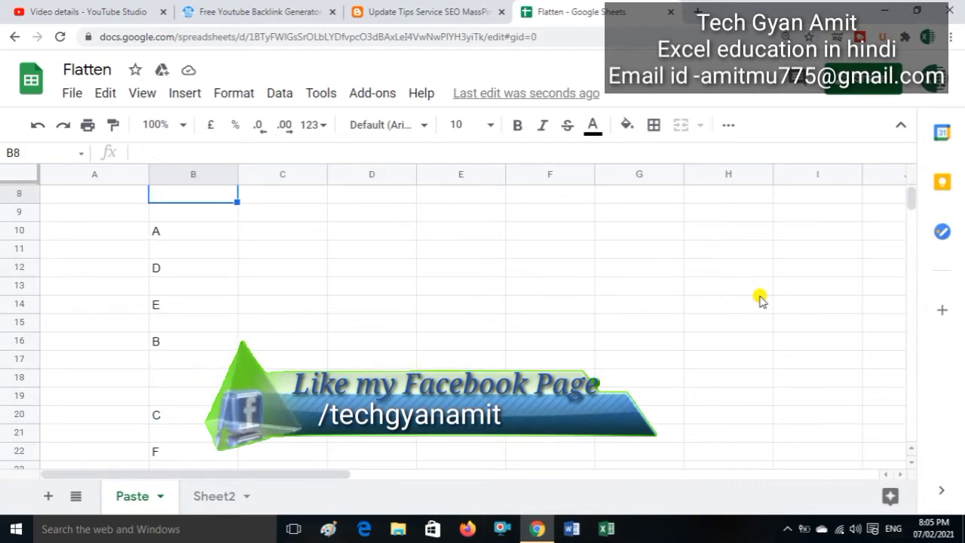
pyautogui.press('Up')
pyautogui.press('Up')
pyautogui.press('Up')
pyautogui.press('Up')
pyautogui.press('Up')
pyautogui.press('Up')
pyautogui.press('Right')
pyautogui.press('Right')
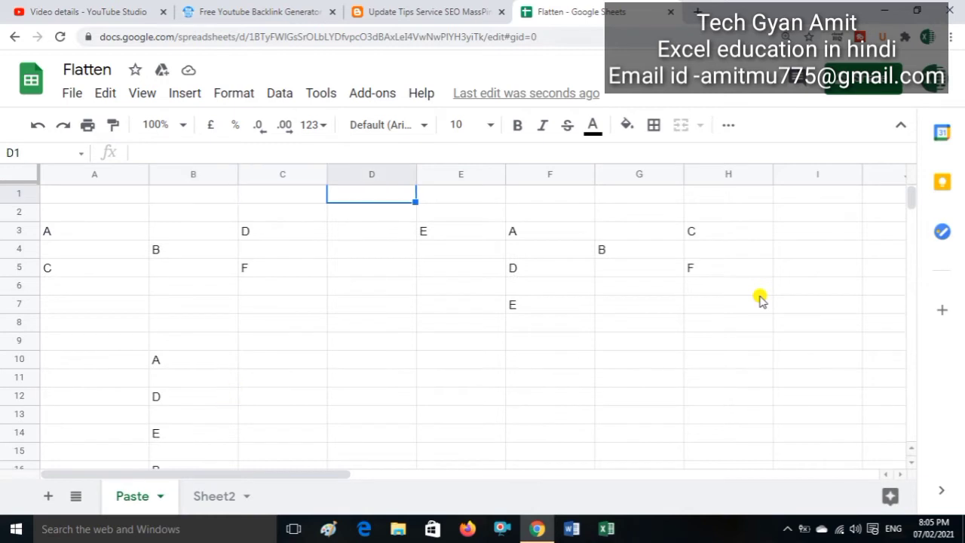
pyautogui.press('Right')
pyautogui.press('Down')
pyautogui.press('Down')
pyautogui.press('Right')
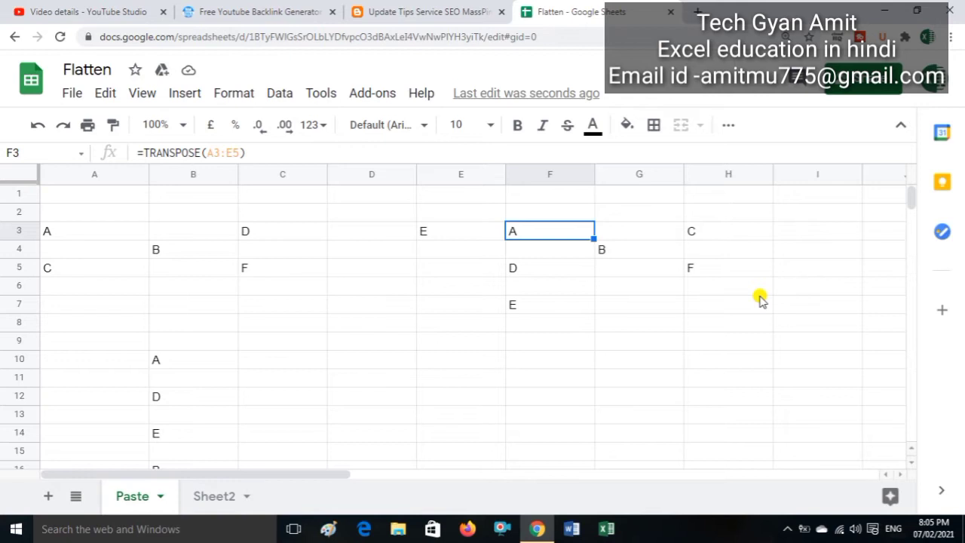
pyautogui.press('Left')
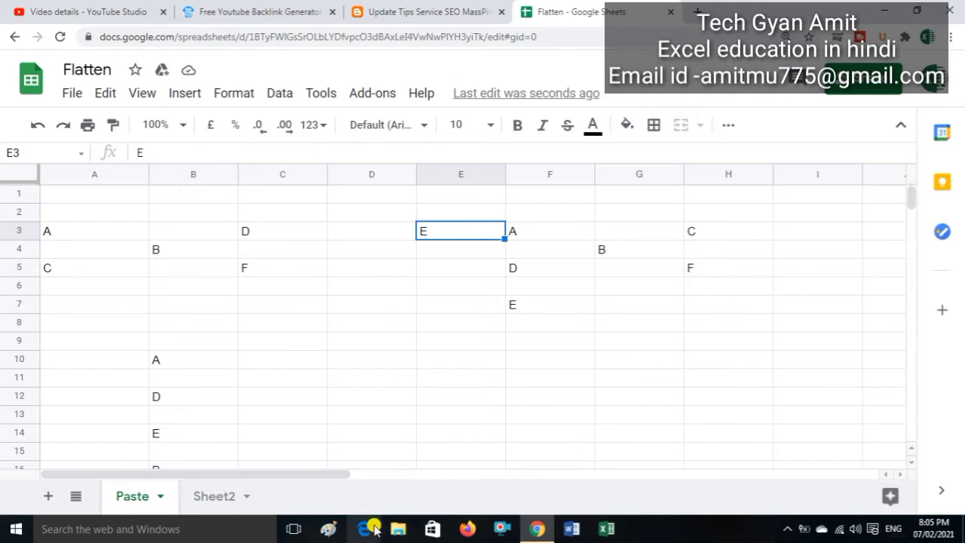
# On Sheet2, change the A2 heading from Item Name to Task Name
pyautogui.click(216, 496)
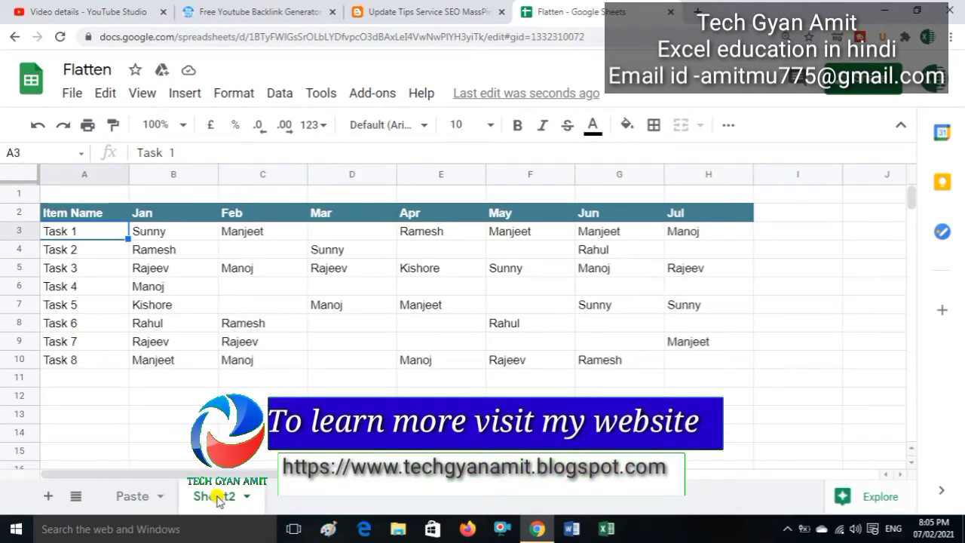
pyautogui.click(64, 216)
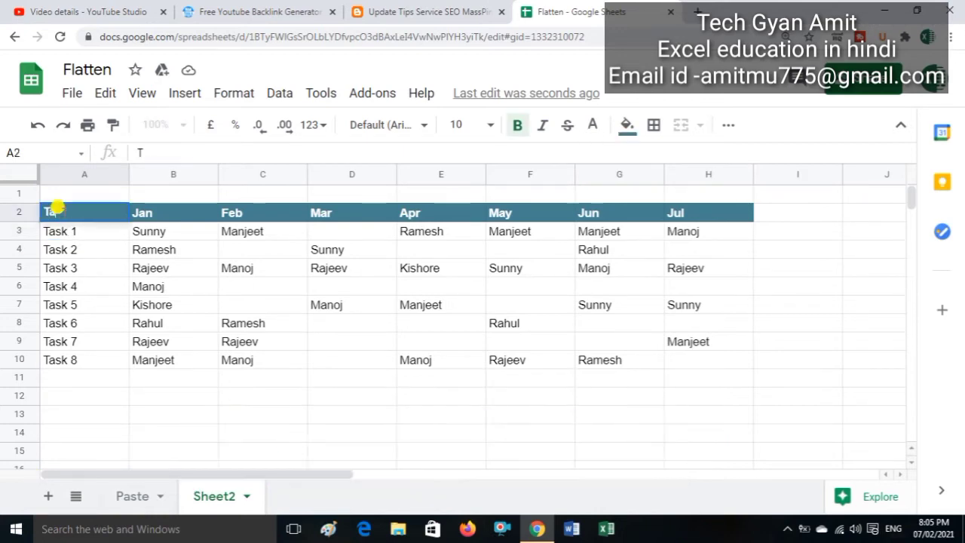
pyautogui.write('Task Name')
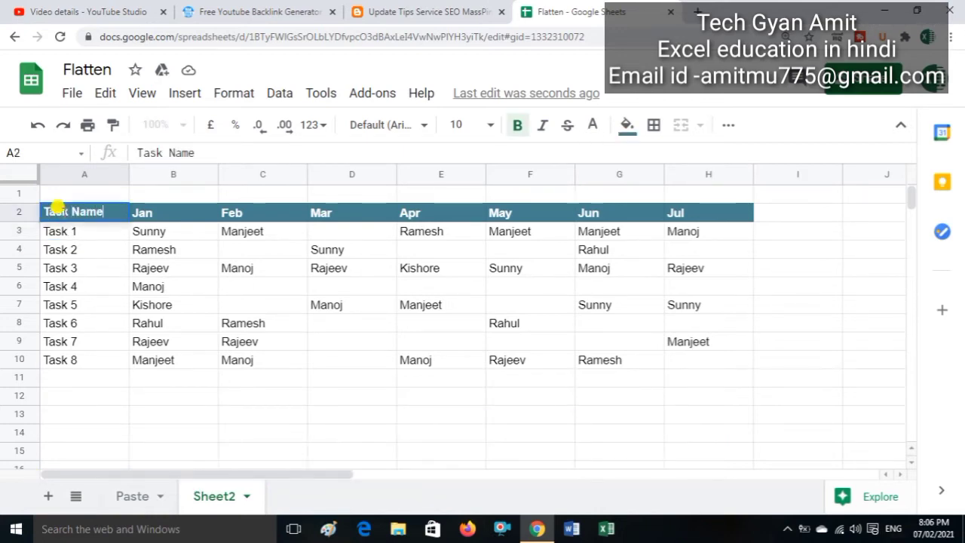
pyautogui.click(205, 427)
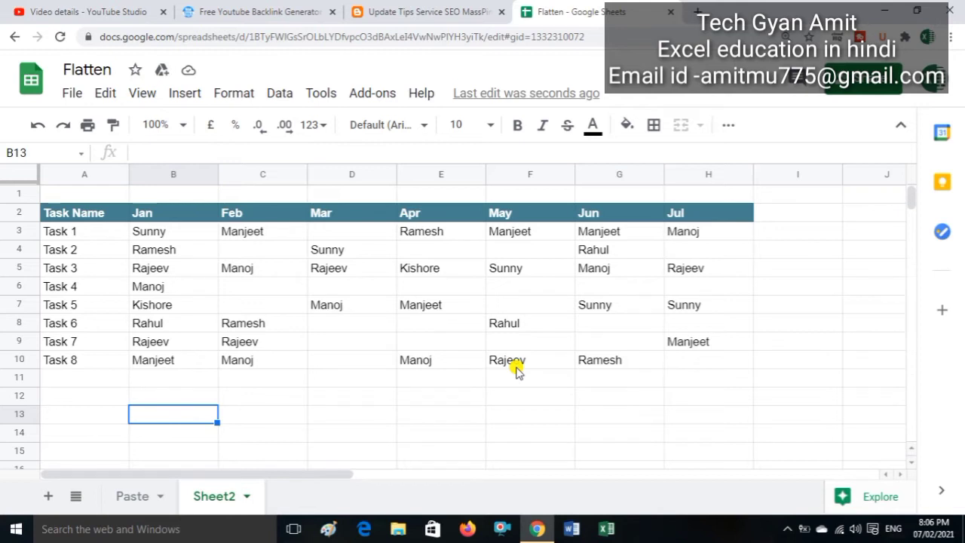
# Type the header Name in J2 and Count in K2
pyautogui.press('Right')
pyautogui.press('Right')
pyautogui.press('Right')
pyautogui.press('Right')
pyautogui.press('Right')
pyautogui.press('Right')
pyautogui.press('Right')
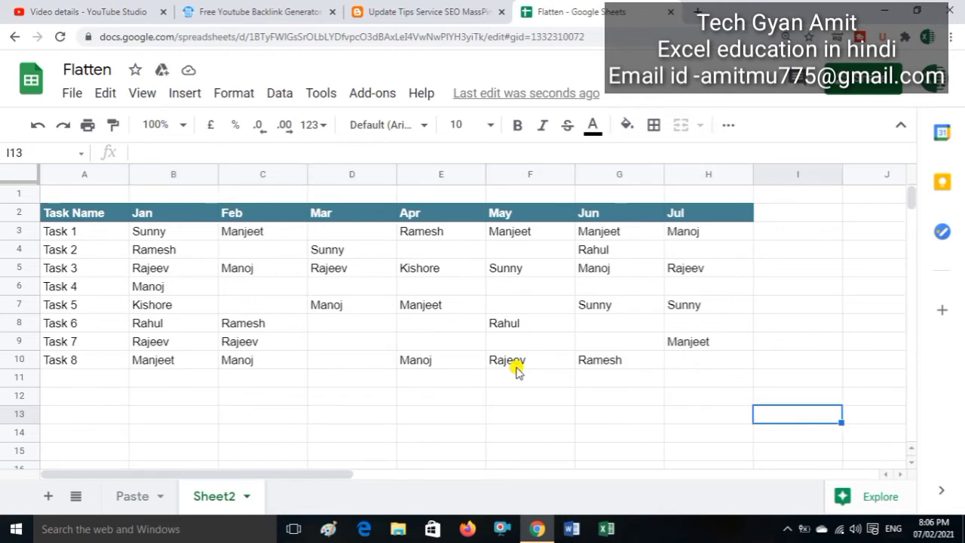
pyautogui.press('Right')
pyautogui.press('Up')
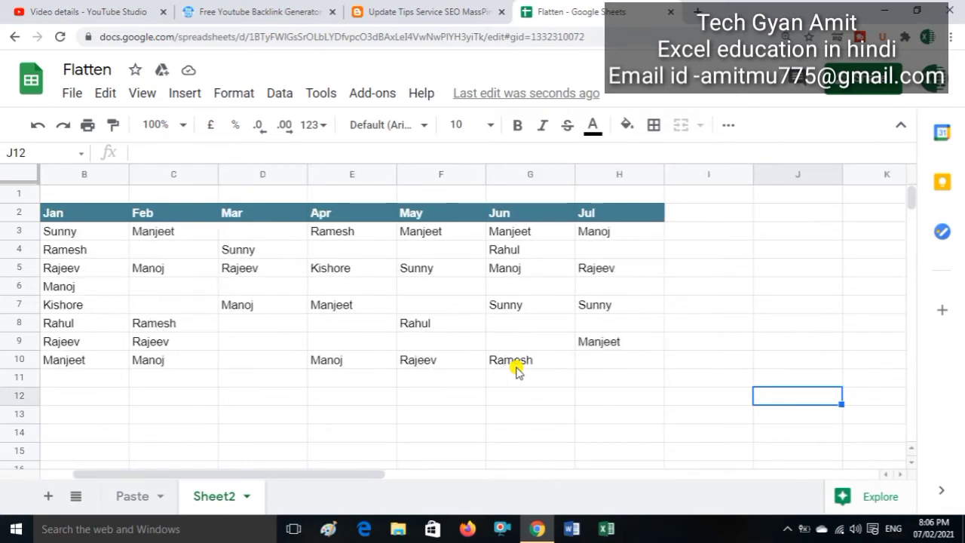
pyautogui.press('Left')
pyautogui.press('Up')
pyautogui.press('Right')
pyautogui.press('Right')
pyautogui.press('Left')
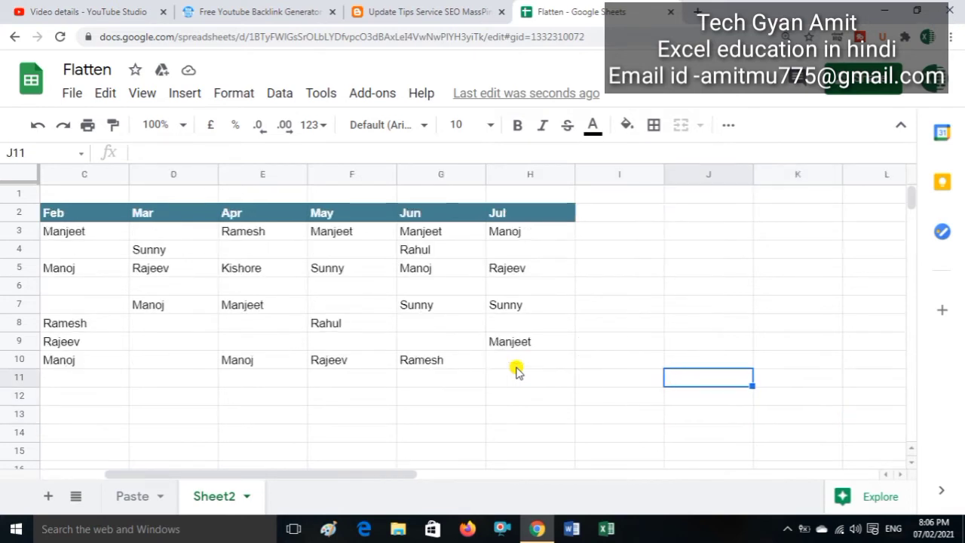
pyautogui.press('Up')
pyautogui.press('Up')
pyautogui.press('Up')
pyautogui.press('Up')
pyautogui.press('Up')
pyautogui.press('Up')
pyautogui.press('Up')
pyautogui.press('Up')
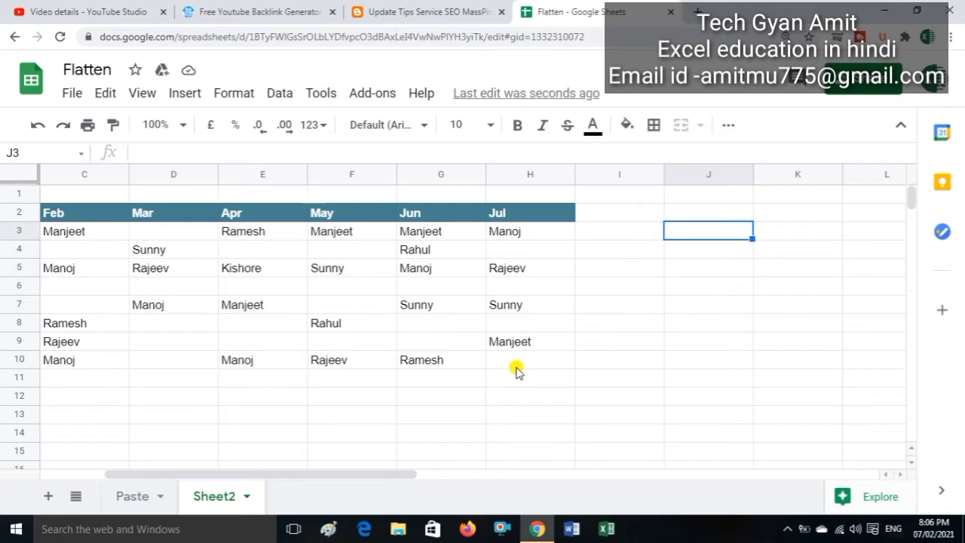
pyautogui.press('Up')
pyautogui.write('Name')
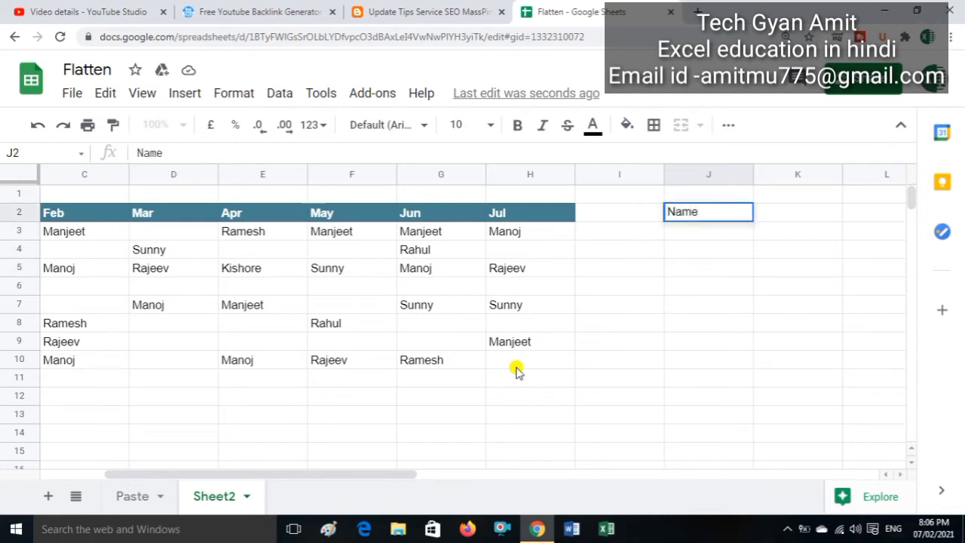
pyautogui.press('Tab')
pyautogui.write('Cou')
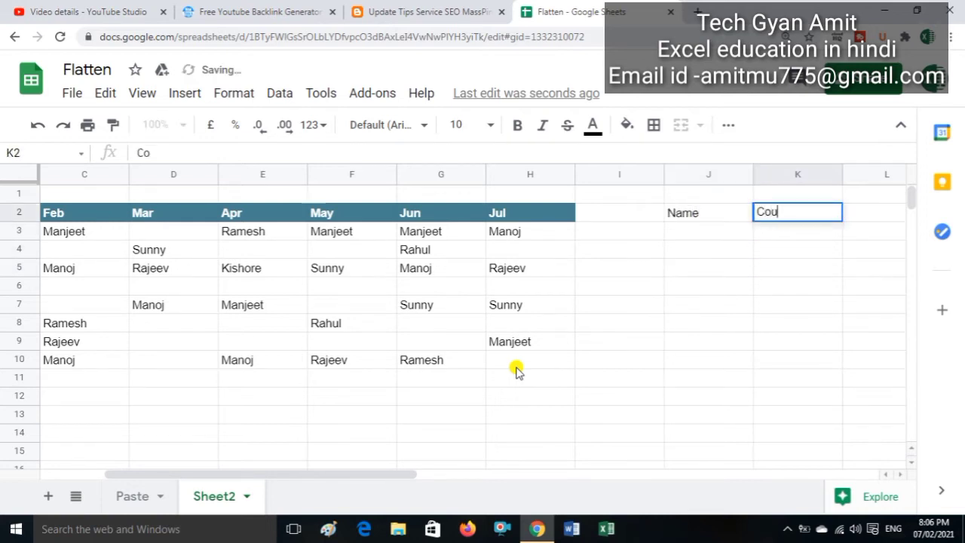
pyautogui.write('nt')
pyautogui.press('Return')
# Make the Name and Count headers in J2:K2 bold
pyautogui.press('Left')
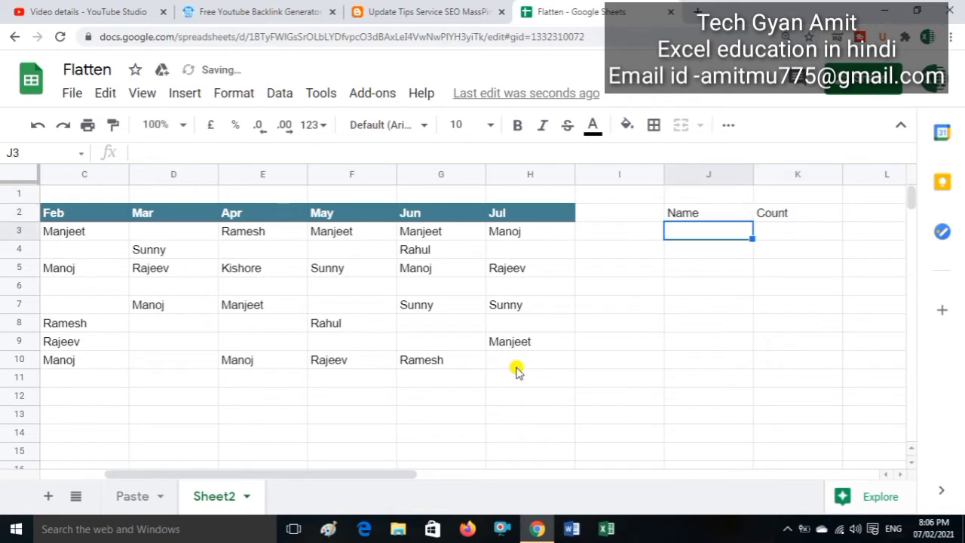
pyautogui.press('Up')
pyautogui.hotkey('shift', 'Right')
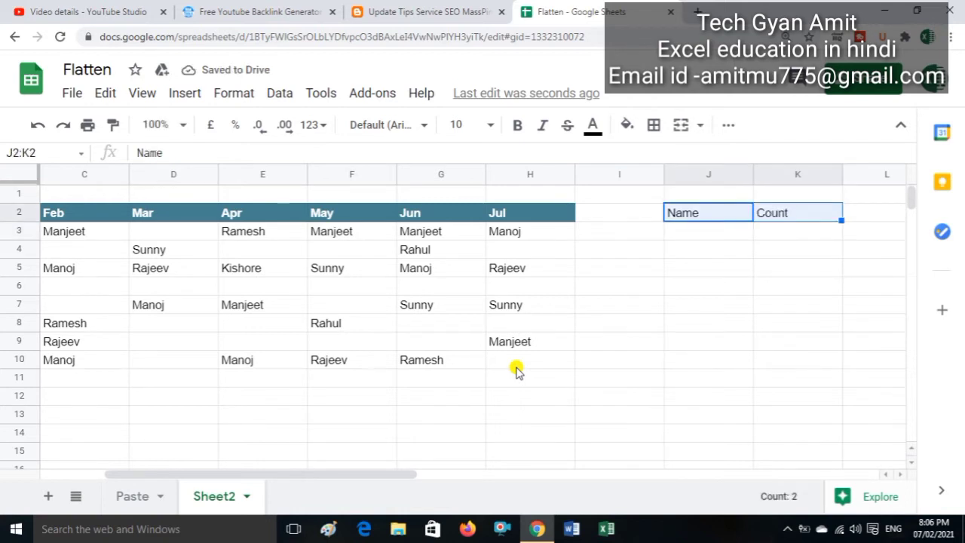
pyautogui.hotkey('ctrl', 'b')
# Browse the names in the task table, ending in J3 under Name
pyautogui.press('Down')
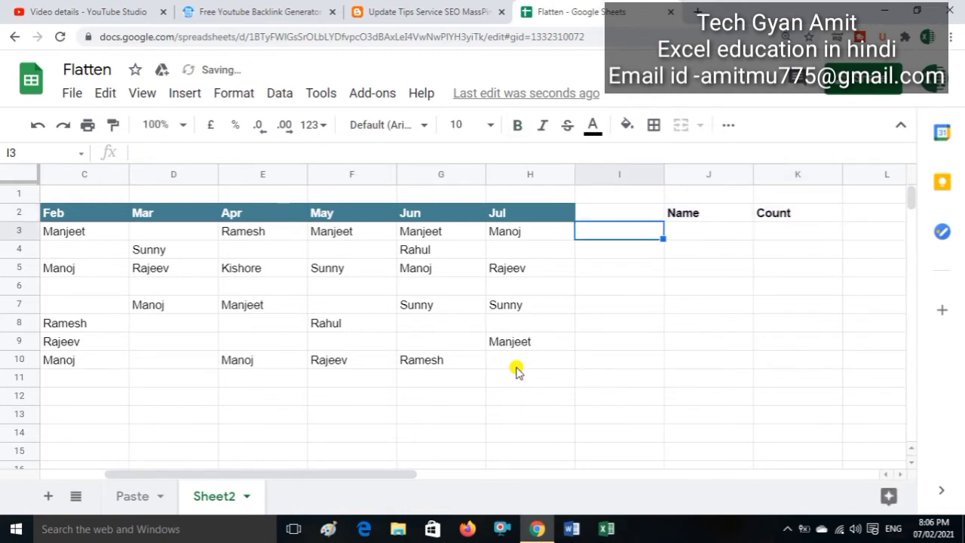
pyautogui.press('Home')
pyautogui.press('Right')
pyautogui.press('Right')
pyautogui.press('Right')
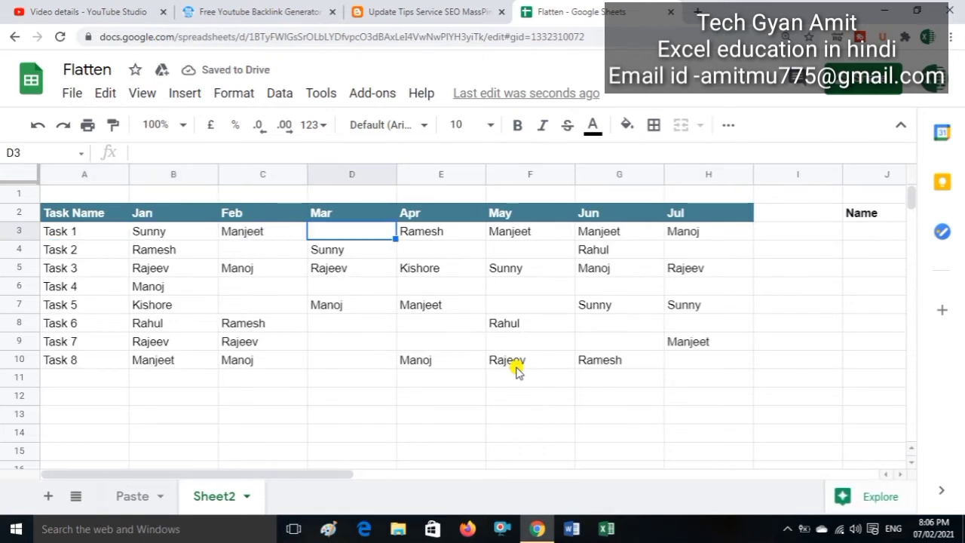
pyautogui.press('Right')
pyautogui.press('Right')
pyautogui.press('Right')
pyautogui.press('Right')
pyautogui.press('Right')
pyautogui.press('Right')
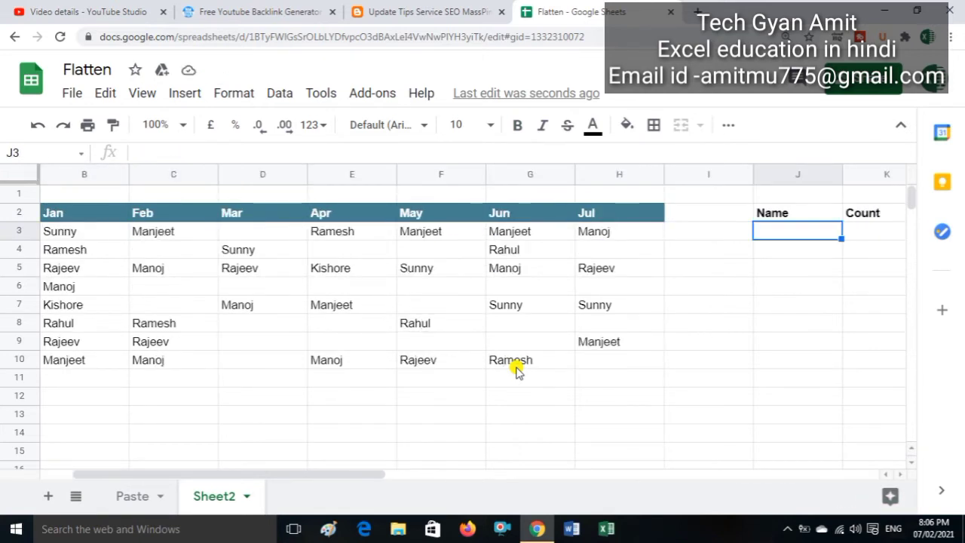
pyautogui.press('Left')
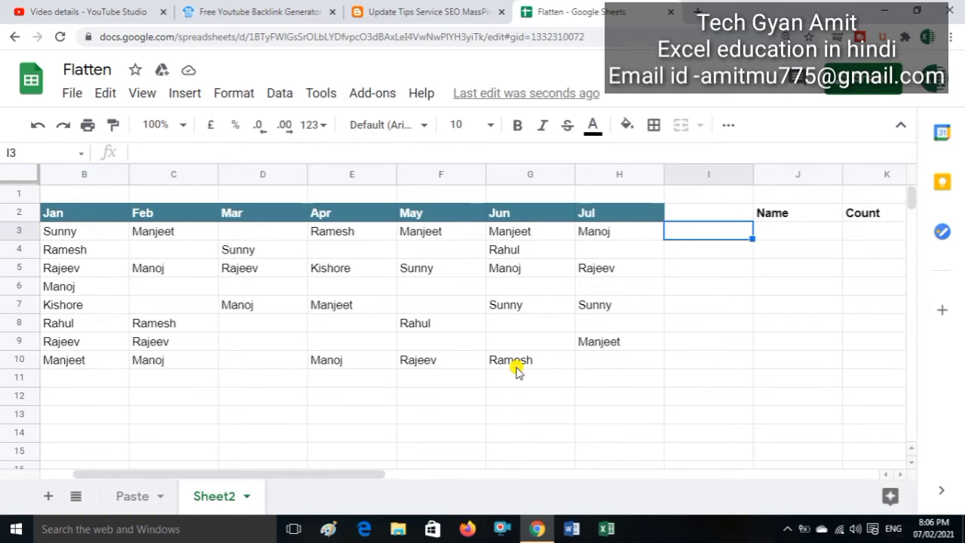
pyautogui.press('Left')
pyautogui.press('Left')
pyautogui.press('Left')
pyautogui.press('Left')
pyautogui.press('Left')
pyautogui.press('Left')
pyautogui.press('Left')
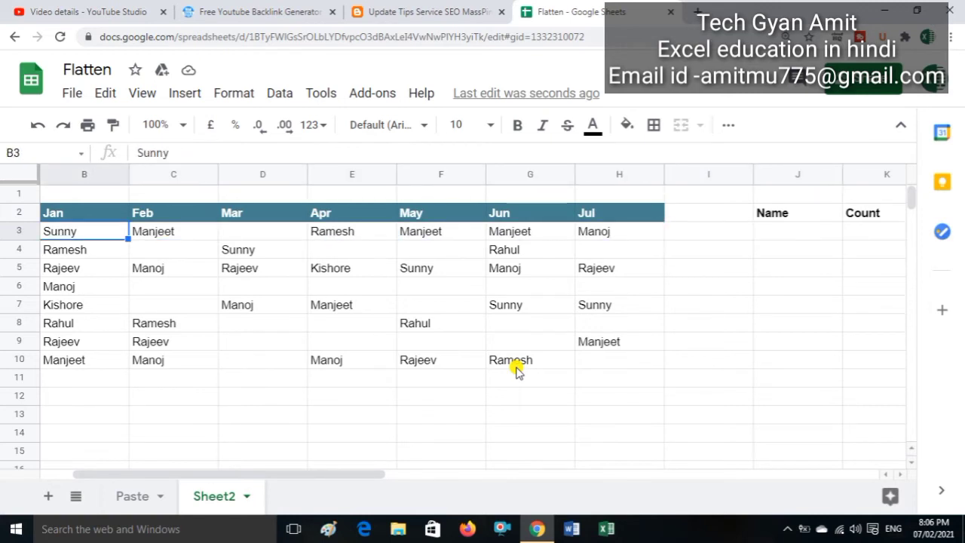
pyautogui.press('Down')
pyautogui.press('Down')
pyautogui.press('Down')
pyautogui.press('Down')
pyautogui.press('Right')
pyautogui.press('Right')
pyautogui.press('Down')
pyautogui.press('Right')
pyautogui.press('Right')
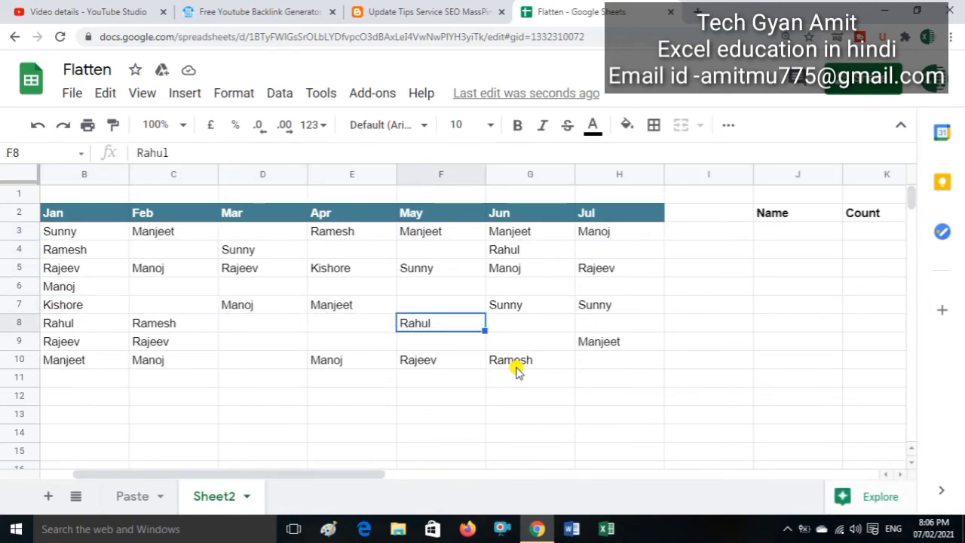
pyautogui.press('Right')
pyautogui.press('Right')
pyautogui.press('Right')
pyautogui.press('Right')
pyautogui.press('Up')
pyautogui.press('Up')
pyautogui.press('Up')
pyautogui.press('Up')
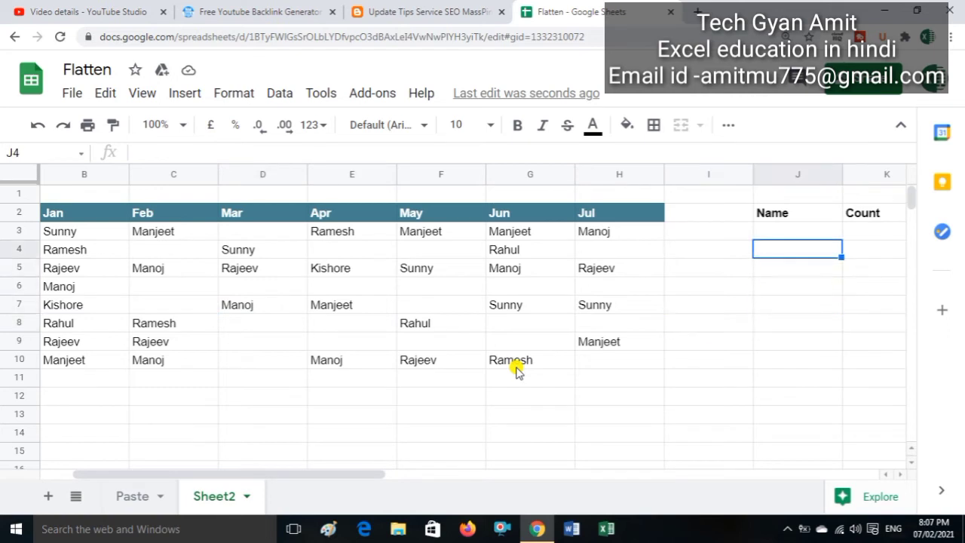
pyautogui.press('Up')
# Enter =FLATTEN(B3:H10) in J3 to stack all the table's names into column J
pyautogui.write('=')
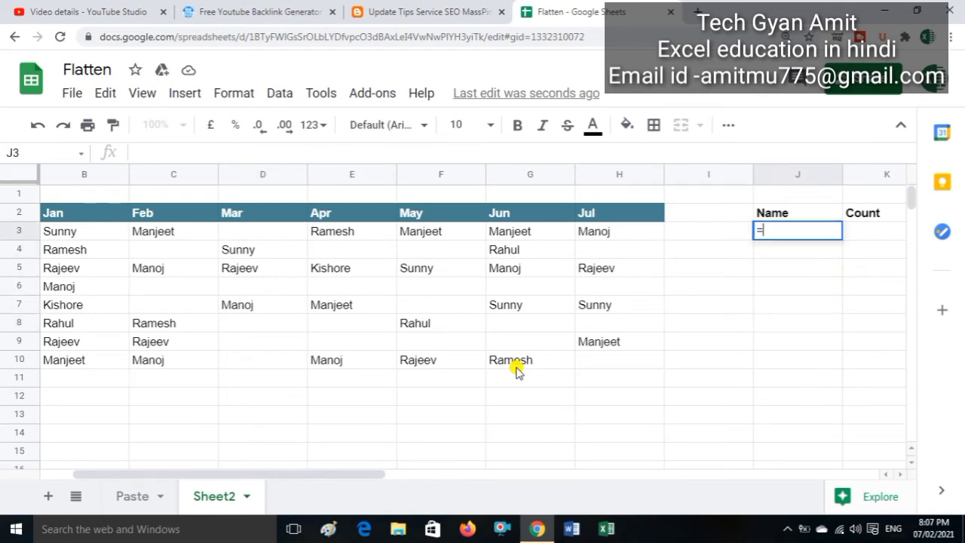
pyautogui.write('flatte')
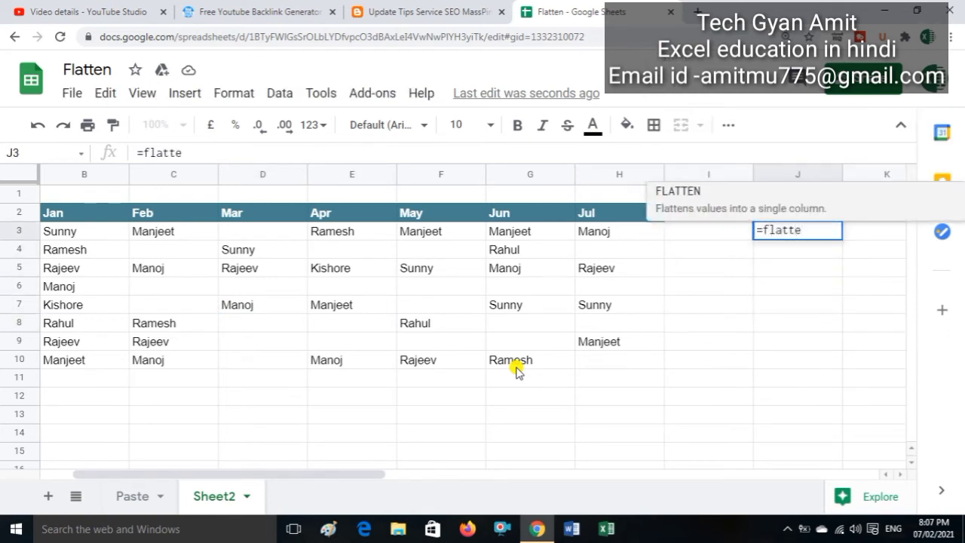
pyautogui.press('Tab')
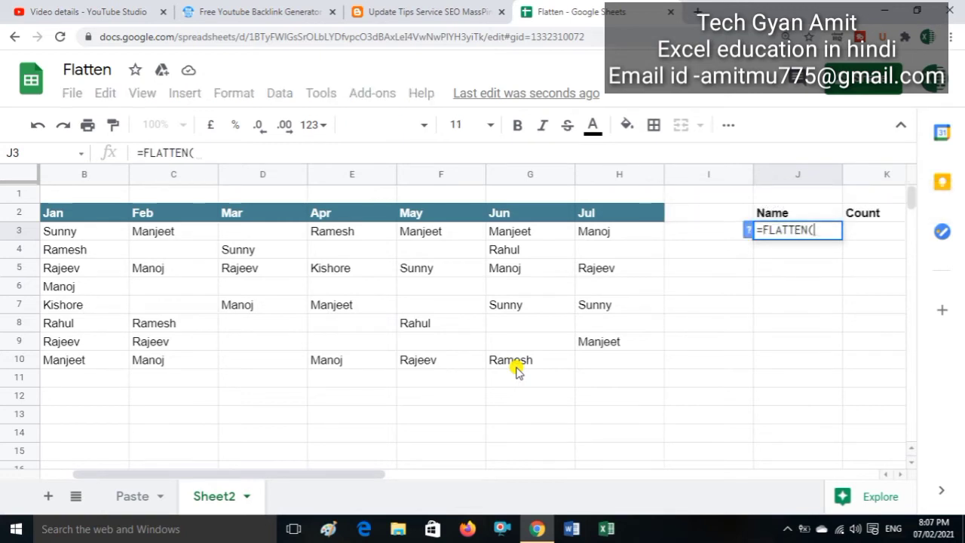
pyautogui.press('Left')
pyautogui.press('Left')
pyautogui.press('Left')
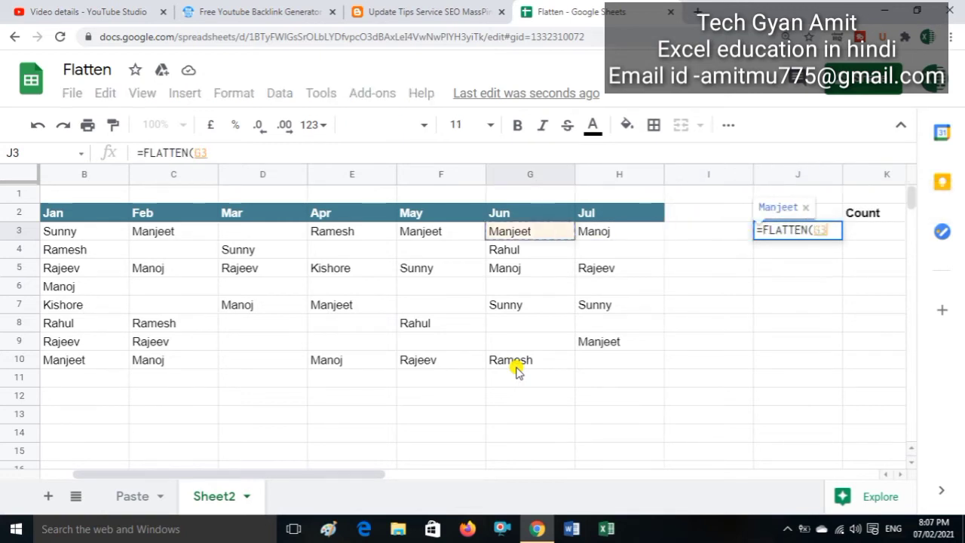
pyautogui.press('Left')
pyautogui.press('Left')
pyautogui.press('Left')
pyautogui.press('Left')
pyautogui.press('Left')
pyautogui.hotkey('shift', 'Right')
pyautogui.hotkey('shift', 'Down')
pyautogui.hotkey('shift', 'Down')
pyautogui.hotkey('shift', 'Down')
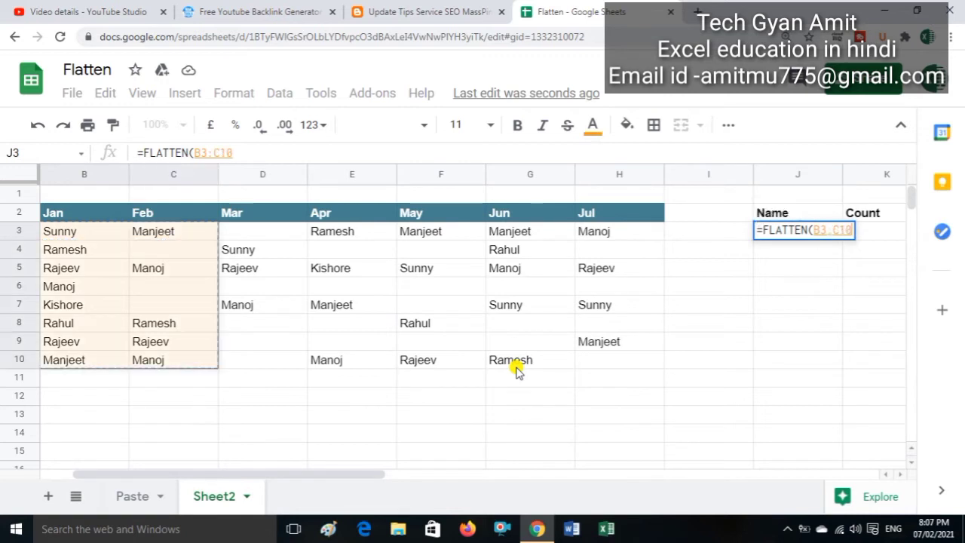
pyautogui.hotkey('shift', 'Right')
pyautogui.hotkey('shift', 'Right')
pyautogui.hotkey('shift', 'Right')
pyautogui.hotkey('shift', 'Right')
pyautogui.hotkey('shift', 'Right')
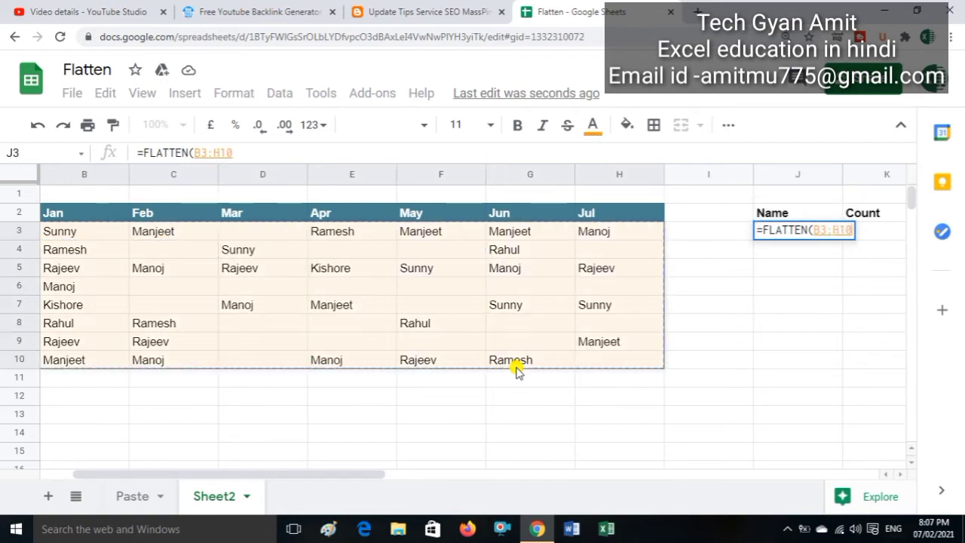
pyautogui.write(')')
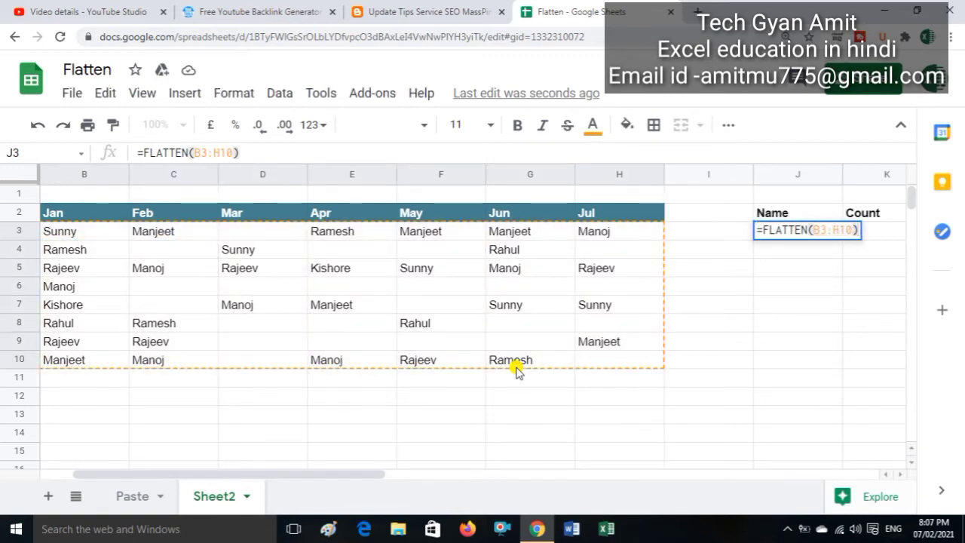
pyautogui.press('Return')
# Check the flattened name list in column J and return to J3
pyautogui.press('Down')
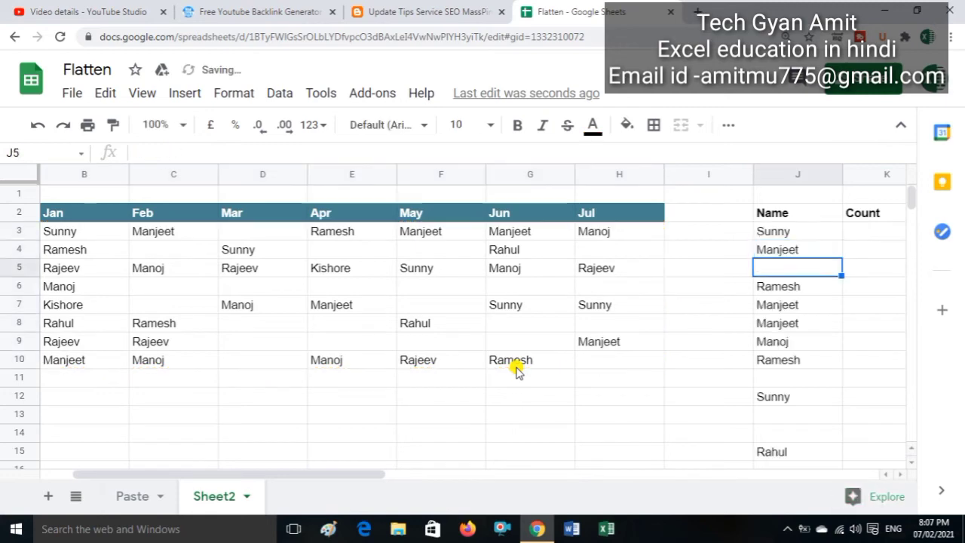
pyautogui.press('Down')
pyautogui.press('Down')
pyautogui.press('Down')
pyautogui.press('Down')
pyautogui.press('Down')
pyautogui.press('Down')
pyautogui.press('Down')
pyautogui.press('Down')
pyautogui.press('Down')
pyautogui.press('Down')
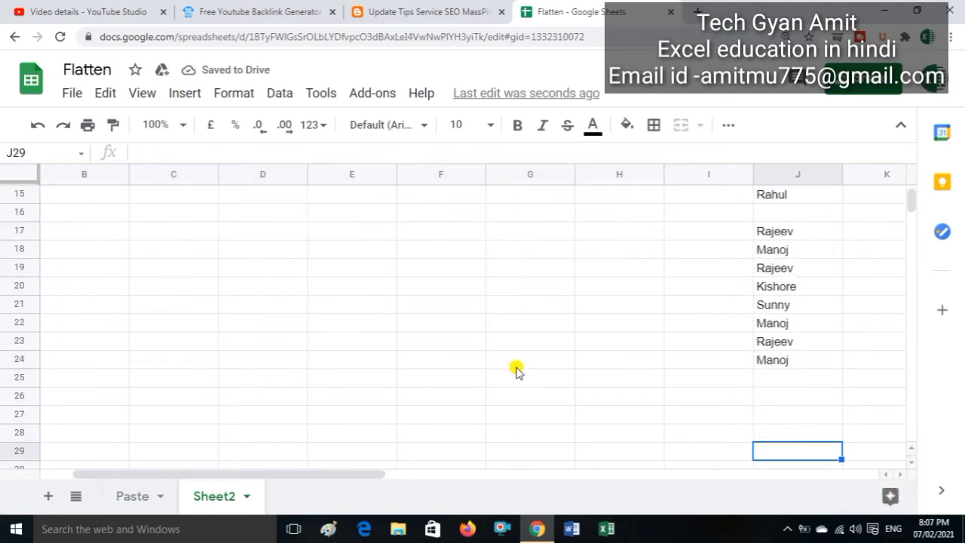
pyautogui.press('Up')
pyautogui.press('Up')
pyautogui.press('Up')
pyautogui.press('Up')
pyautogui.press('Up')
pyautogui.press('Up')
pyautogui.press('Up')
pyautogui.press('Up')
pyautogui.press('Up')
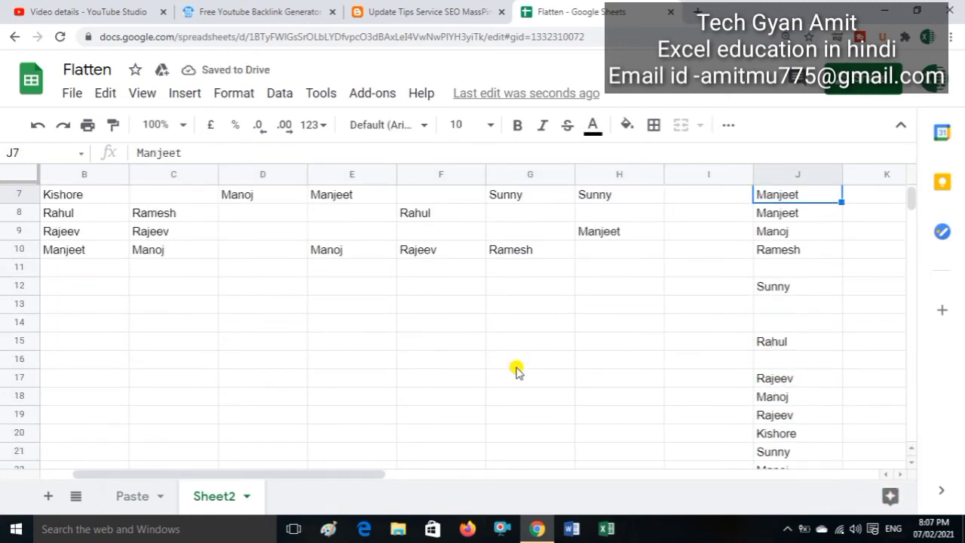
pyautogui.press('Up')
pyautogui.press('Up')
pyautogui.press('Up')
pyautogui.press('Up')
pyautogui.press('Up')
pyautogui.press('Up')
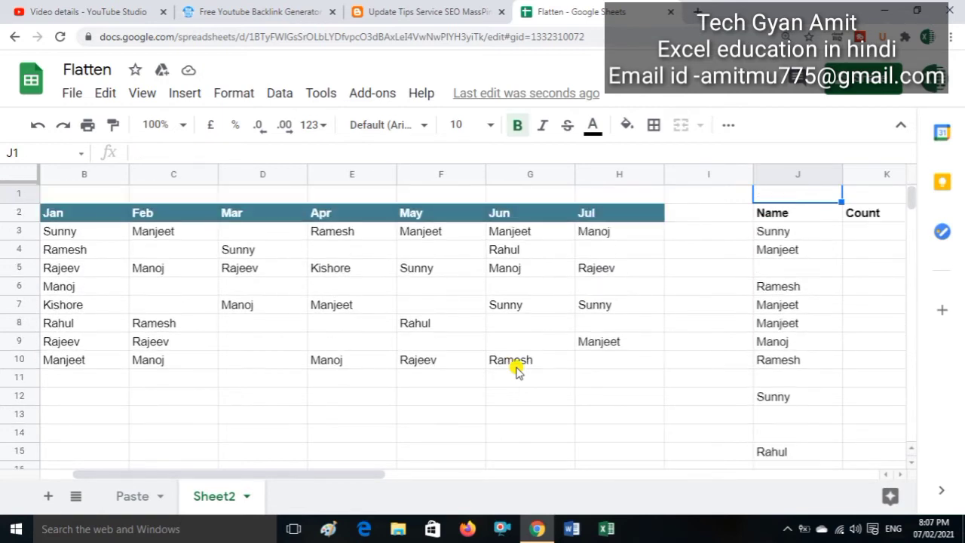
pyautogui.press('Down')
pyautogui.press('Down')
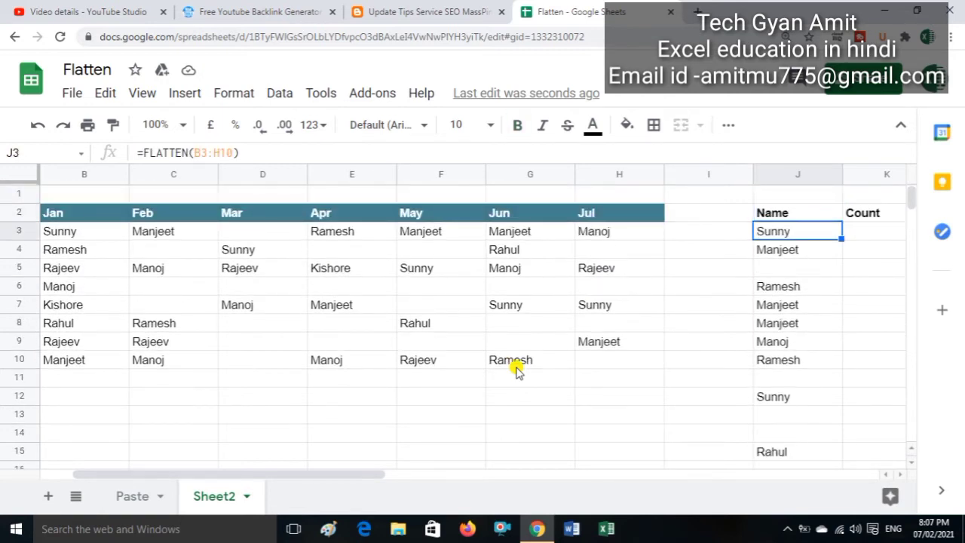
# Compare the source names in B3:H10 with the list, returning to J3
pyautogui.press('Left')
pyautogui.press('Left')
pyautogui.press('Left')
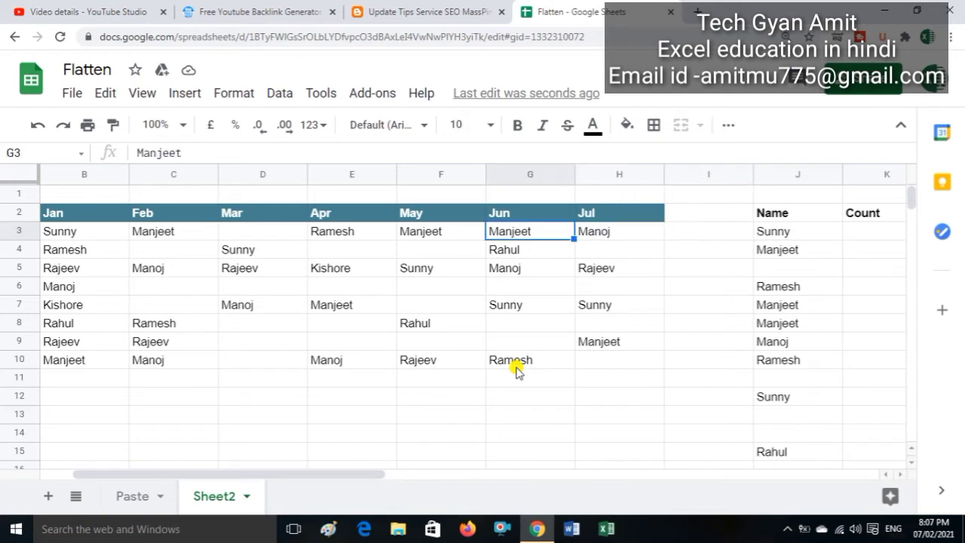
pyautogui.press('Left')
pyautogui.press('Left')
pyautogui.press('Left')
pyautogui.press('Left')
pyautogui.press('Left')
pyautogui.press('Down')
pyautogui.press('Down')
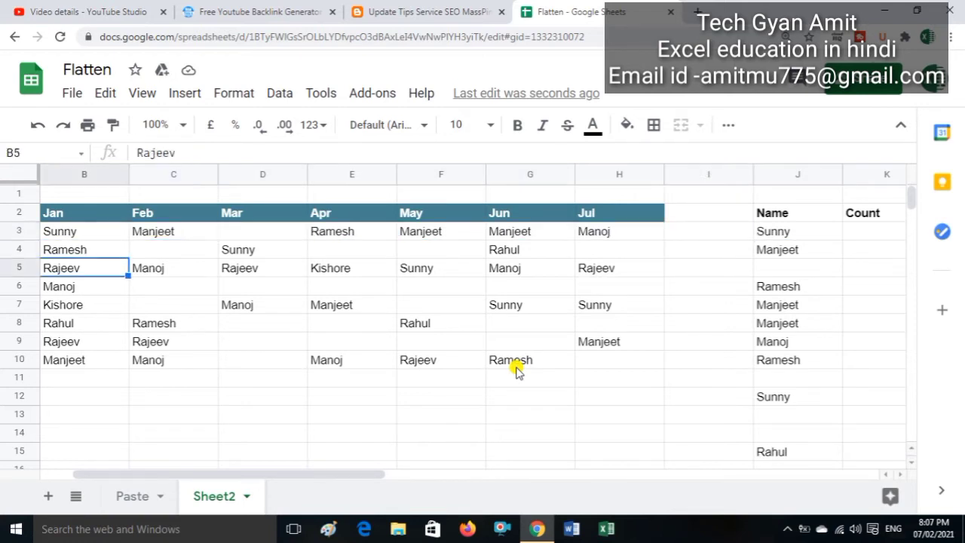
pyautogui.press('Up')
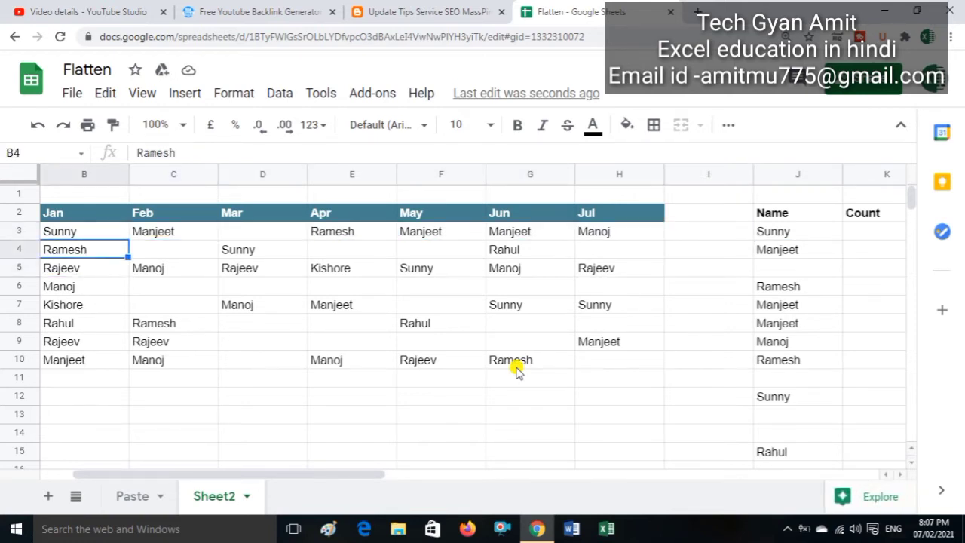
pyautogui.press('Up')
pyautogui.press('Right')
pyautogui.press('Right')
pyautogui.press('Down')
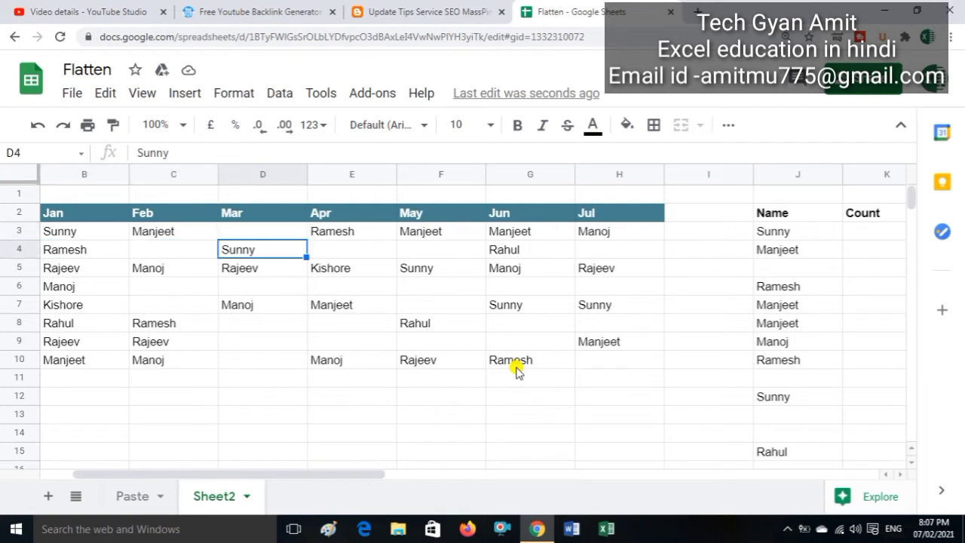
pyautogui.press('Right')
pyautogui.press('Right')
pyautogui.press('Down')
pyautogui.press('Right')
pyautogui.press('Right')
pyautogui.press('Right')
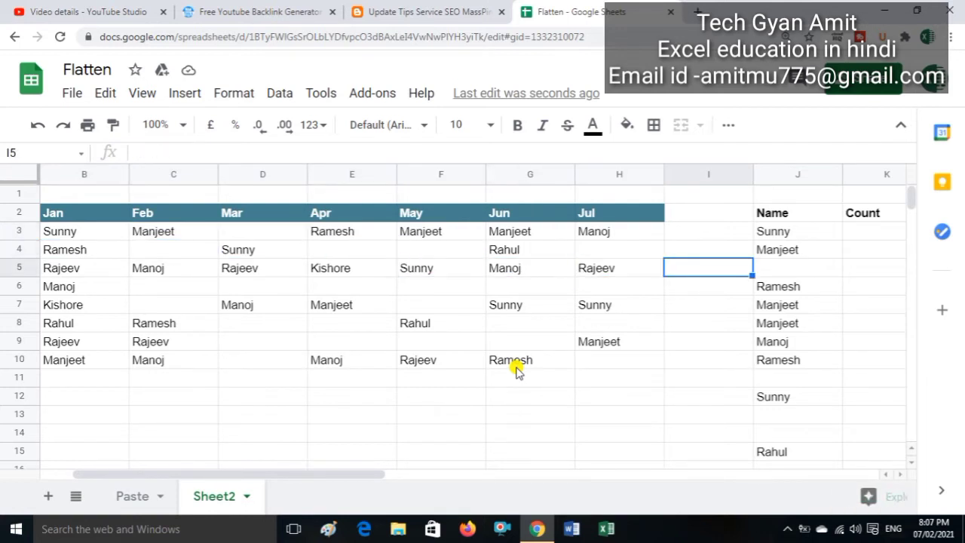
pyautogui.press('Right')
pyautogui.press('Up')
pyautogui.press('Up')
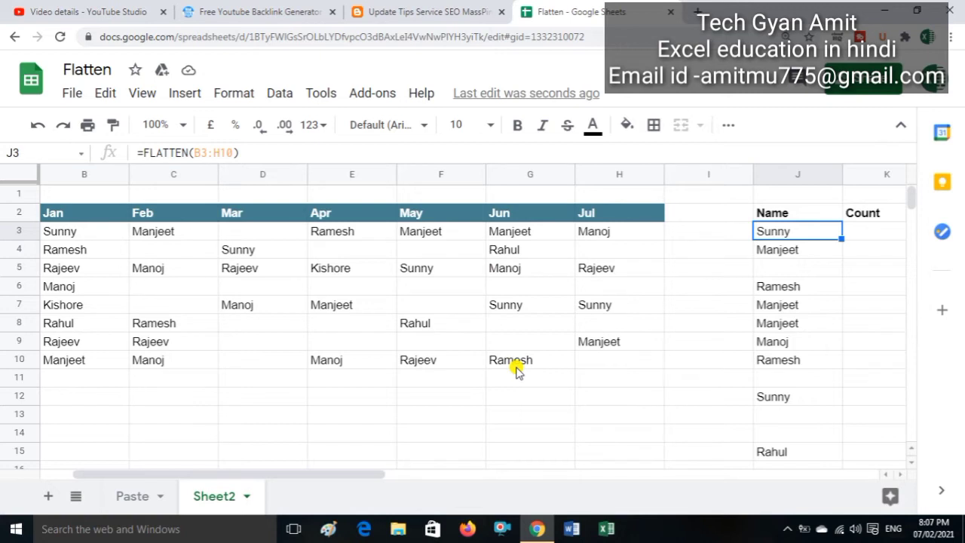
# Wrap J3's formula in UNIQUE, making it =unique(FLATTEN(B3:H10))
pyautogui.press('F2')
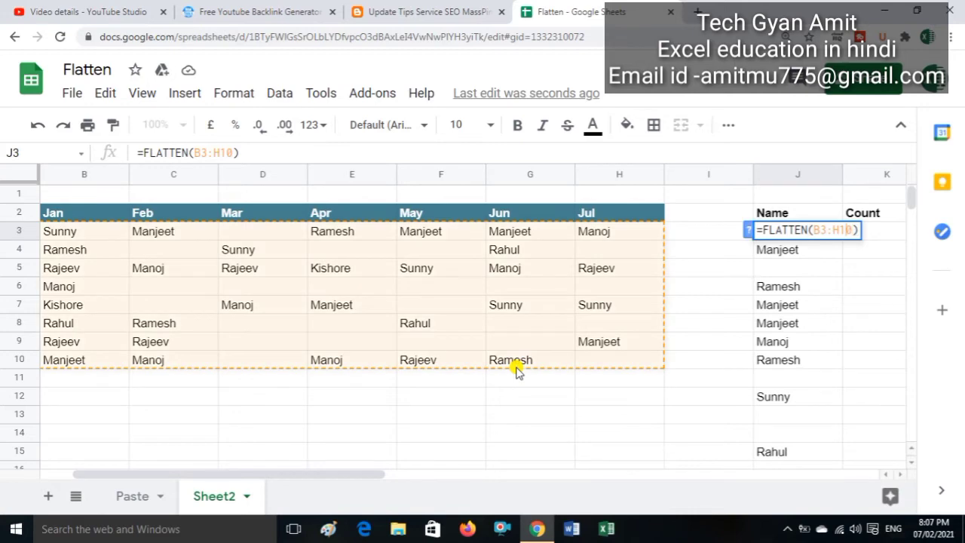
pyautogui.press('Home')
pyautogui.press('Right')
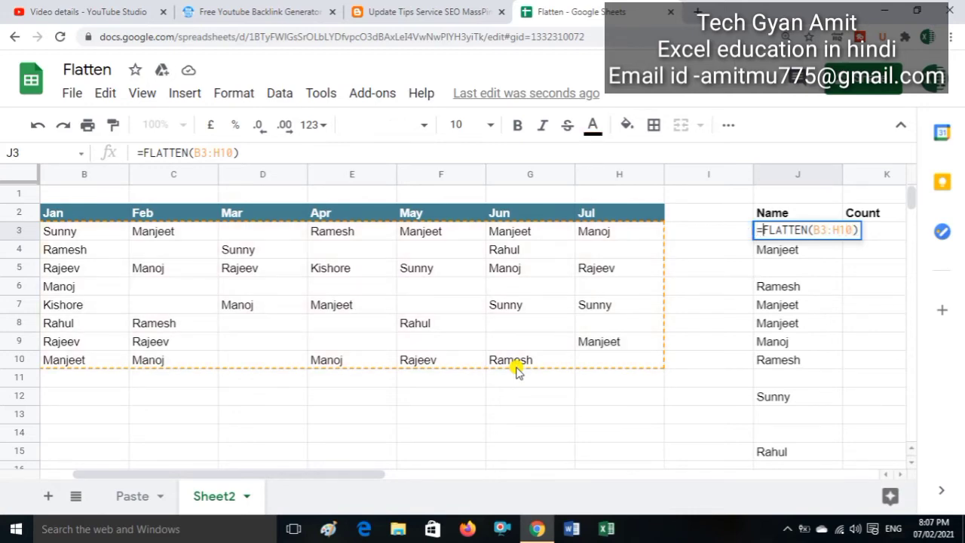
pyautogui.write('uni')
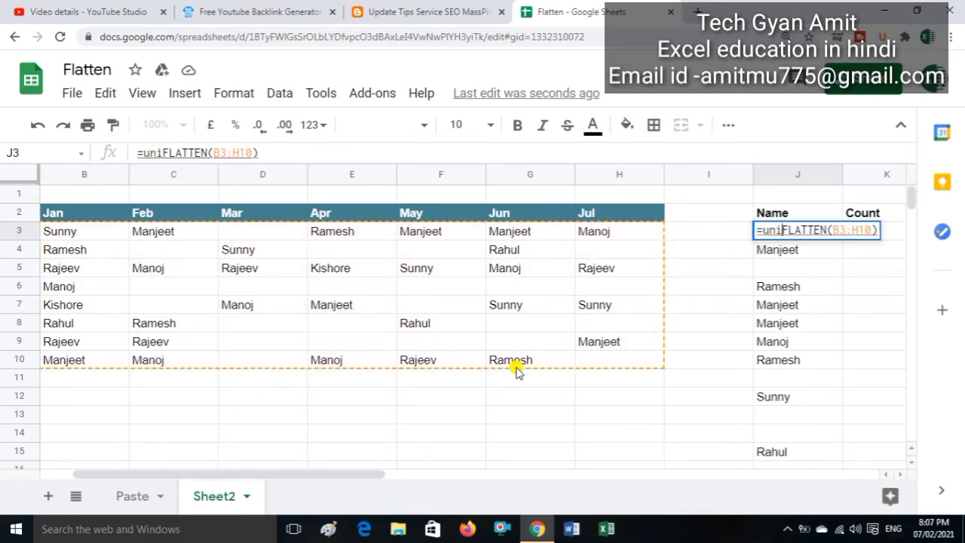
pyautogui.write('que')
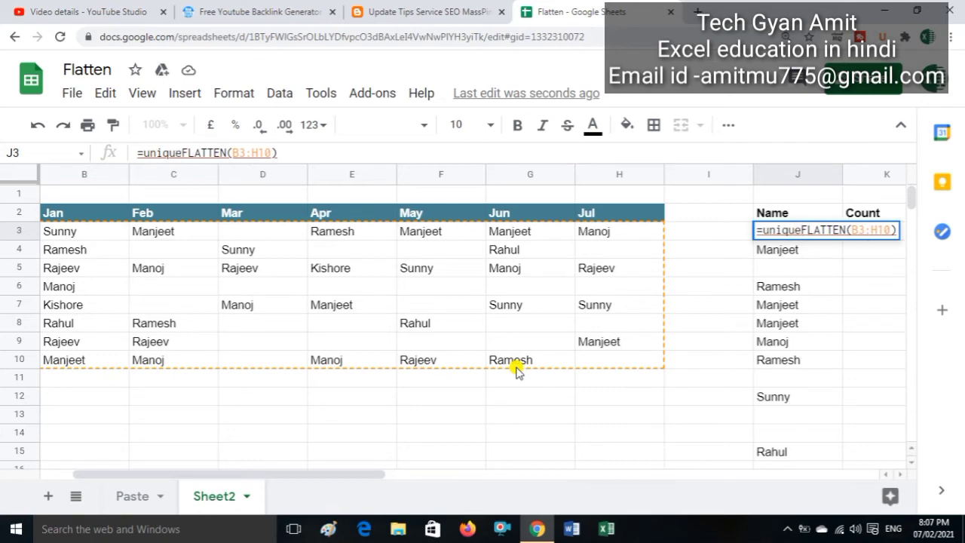
pyautogui.write('(')
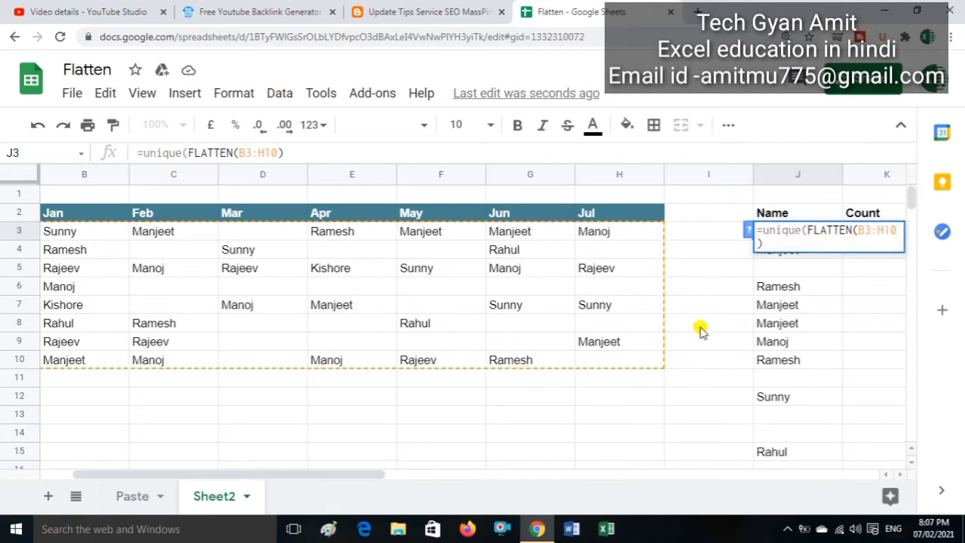
pyautogui.click(773, 240)
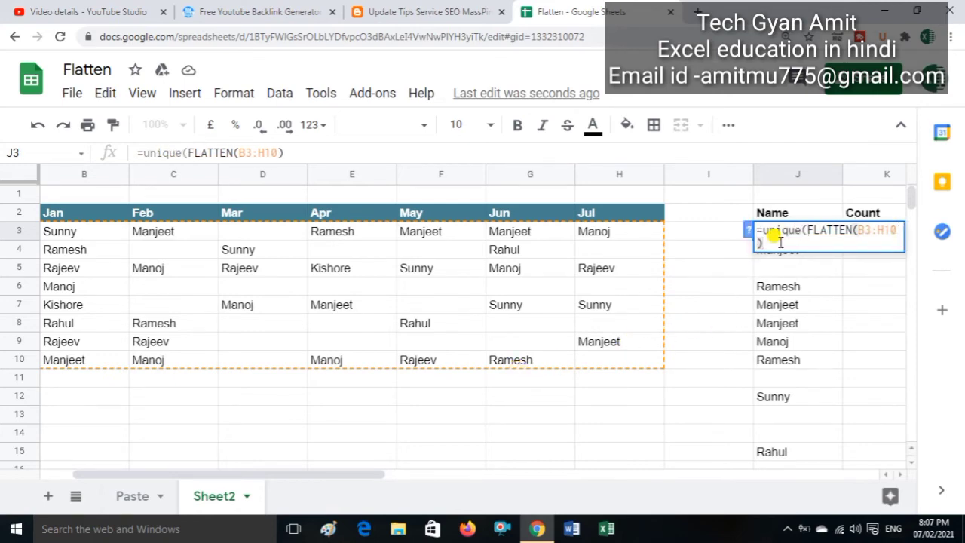
pyautogui.write(')')
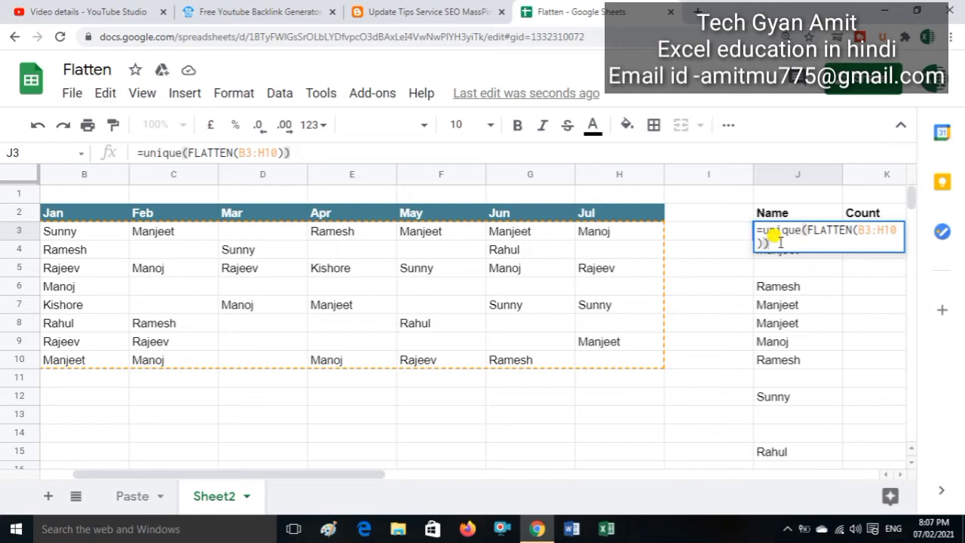
pyautogui.press('Return')
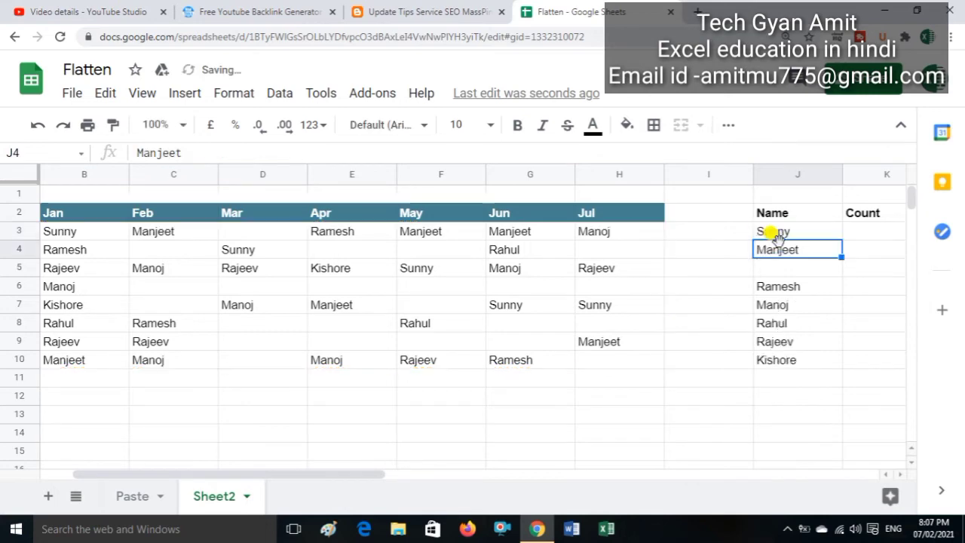
# Check the de-duplicated names in column J and return to J3
pyautogui.press('Up')
pyautogui.press('Down')
pyautogui.press('Down')
pyautogui.press('Down')
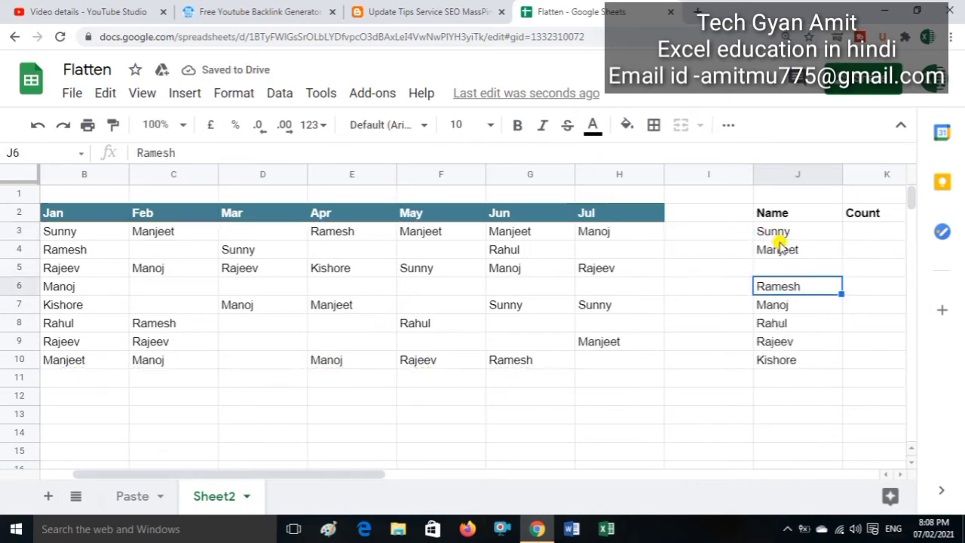
pyautogui.press('Down')
pyautogui.press('Down')
pyautogui.press('Down')
pyautogui.press('Down')
pyautogui.press('Up')
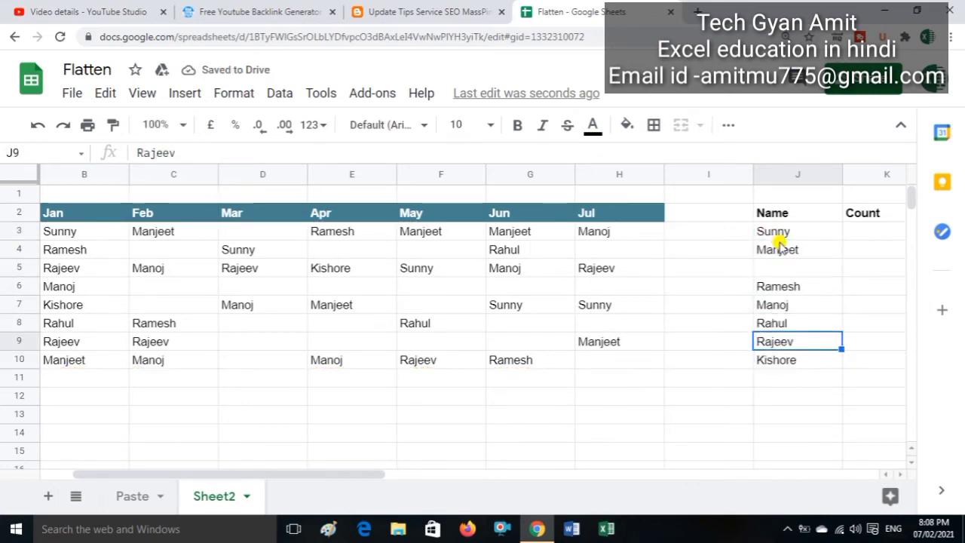
pyautogui.press('Up')
pyautogui.press('Up')
pyautogui.press('Up')
pyautogui.press('Up')
pyautogui.press('Up')
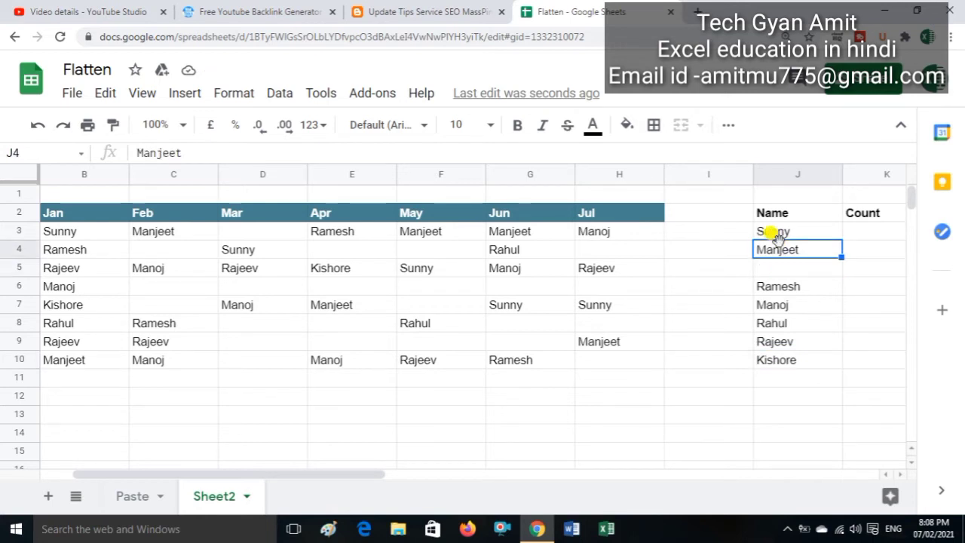
pyautogui.press('Down')
pyautogui.press('Down')
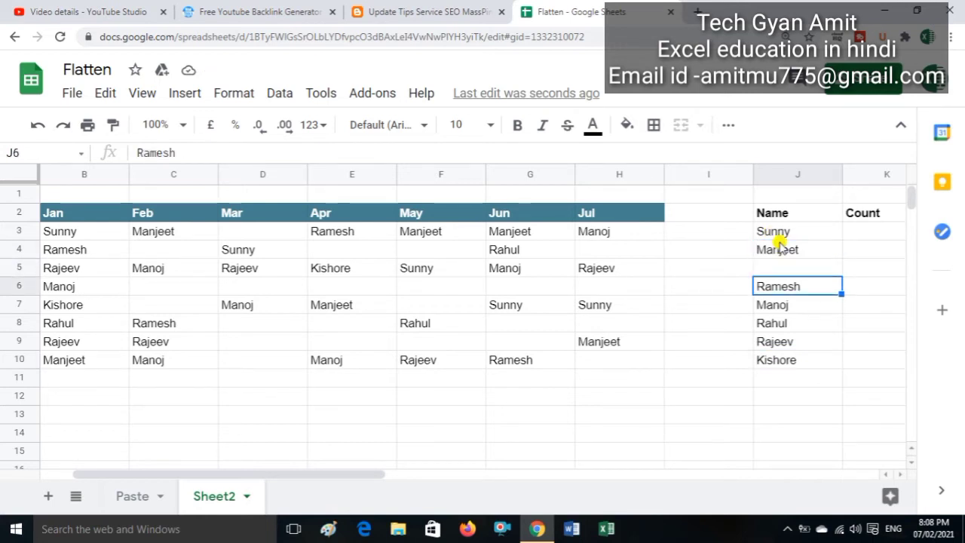
pyautogui.press('Up')
pyautogui.press('Up')
pyautogui.press('Up')
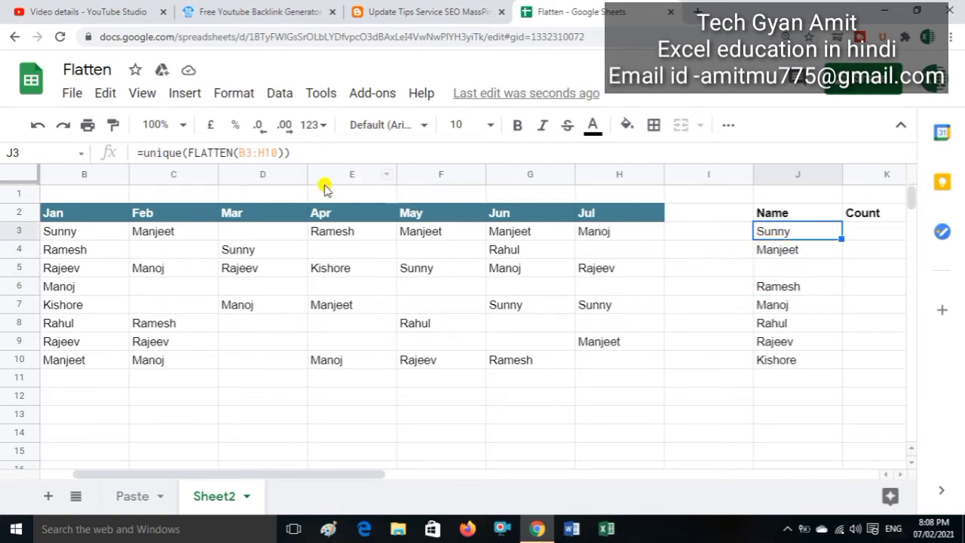
# Wrap J3's formula as =sort(unique(FLATTEN(B3:H10))) to list names alphabetically
pyautogui.click(147, 150)
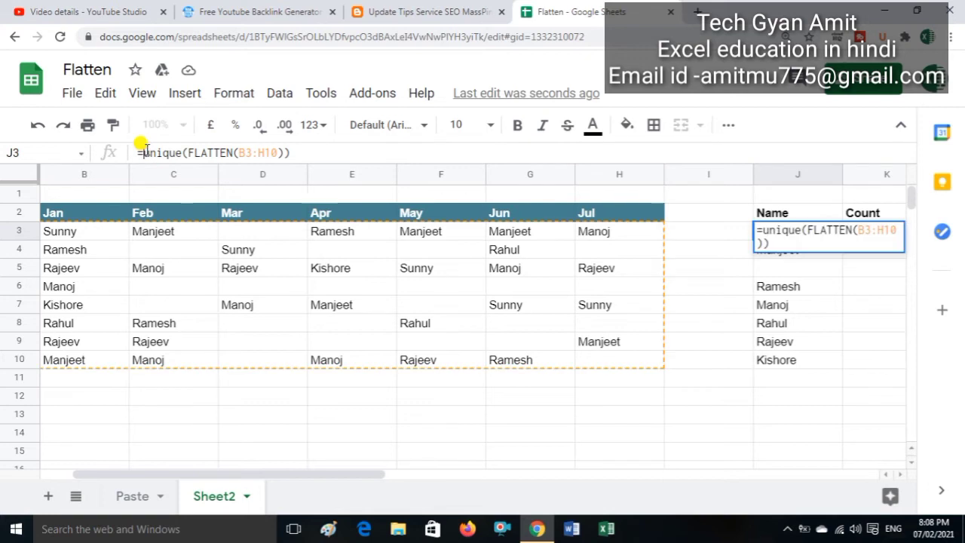
pyautogui.write('sor')
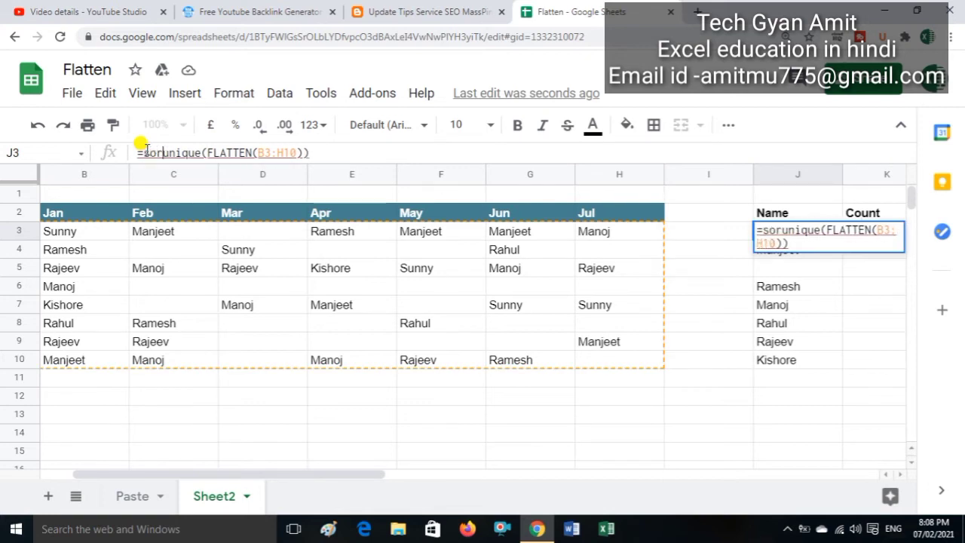
pyautogui.write('t(')
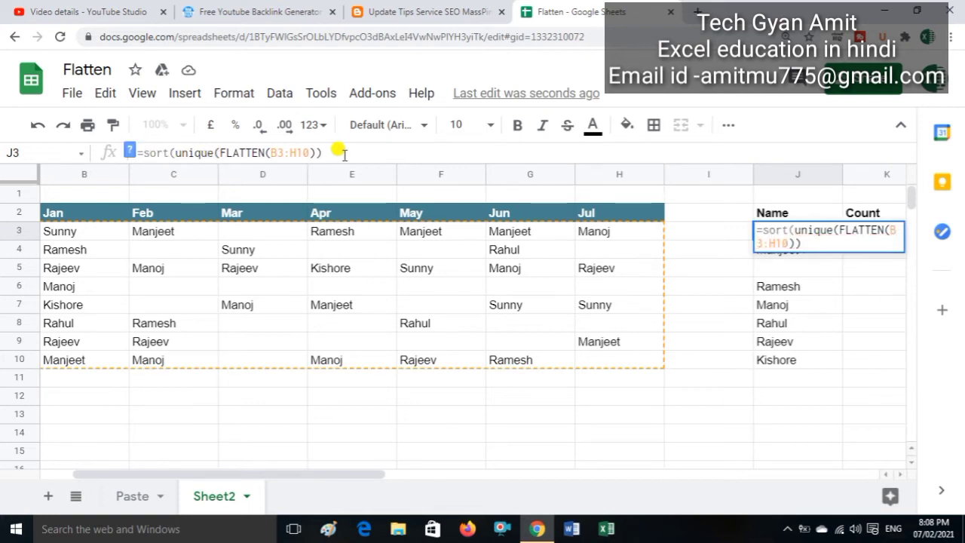
pyautogui.click(350, 154)
pyautogui.write(')')
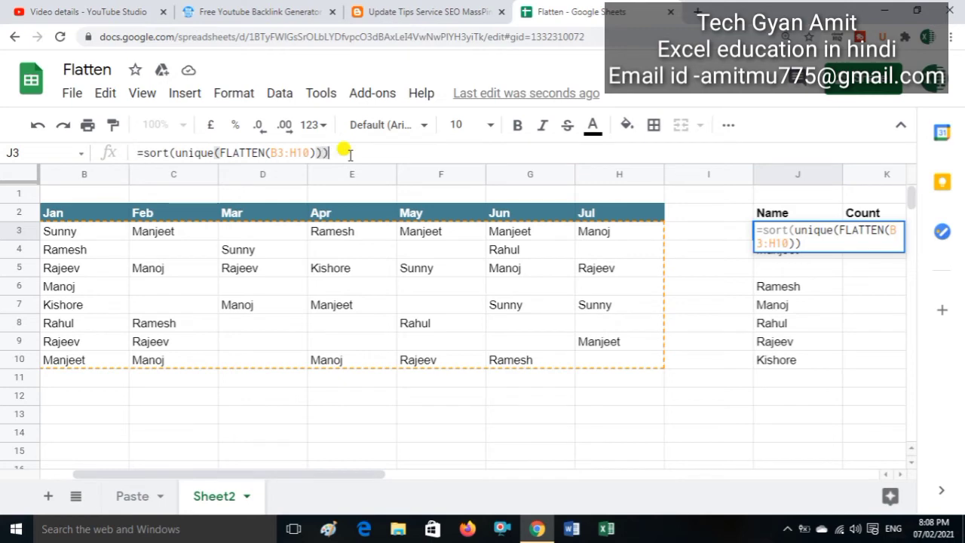
pyautogui.press('Return')
# Move around the sheet to check the sorted names, Kishore through Sunny, in column J
pyautogui.press('Up')
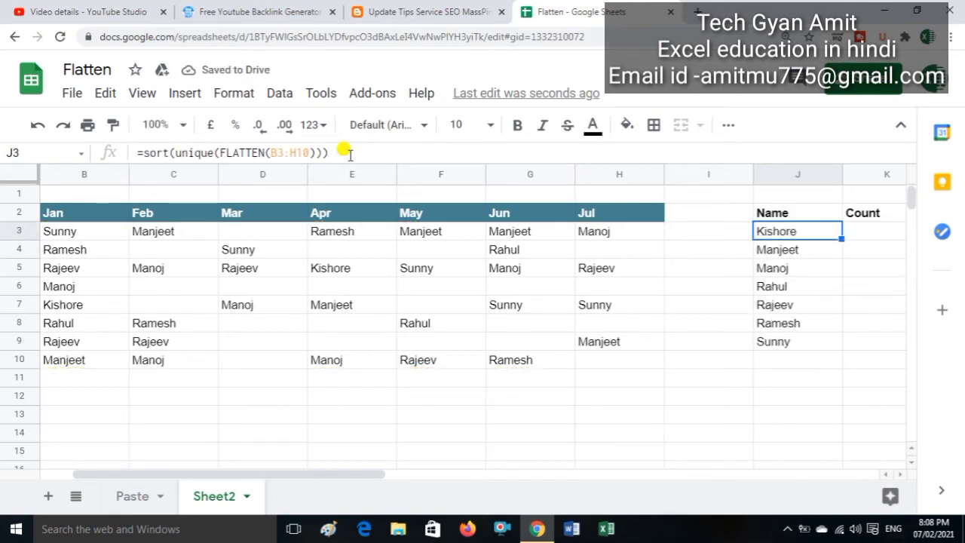
pyautogui.press('Left')
pyautogui.press('Left')
pyautogui.press('Left')
pyautogui.press('Left')
pyautogui.press('Left')
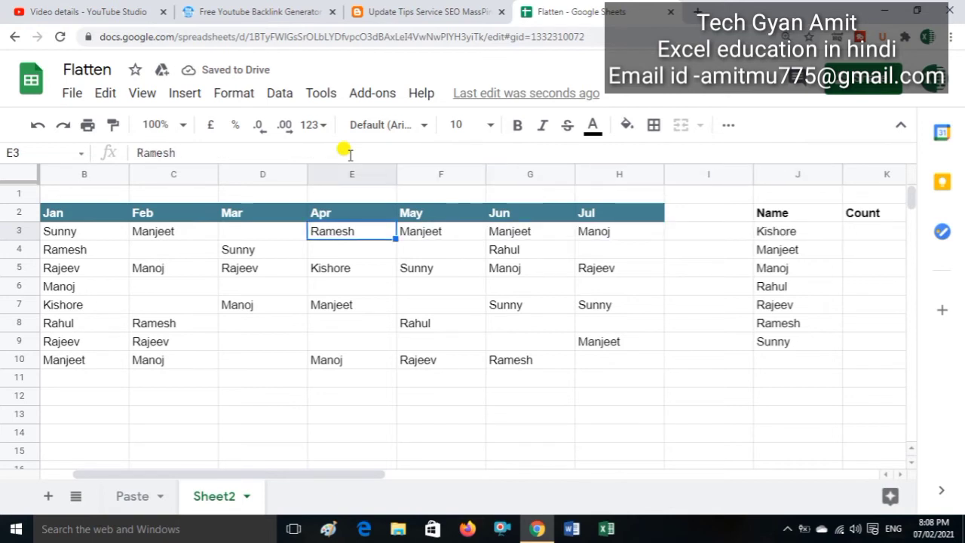
pyautogui.press('Left')
pyautogui.press('Left')
pyautogui.press('Left')
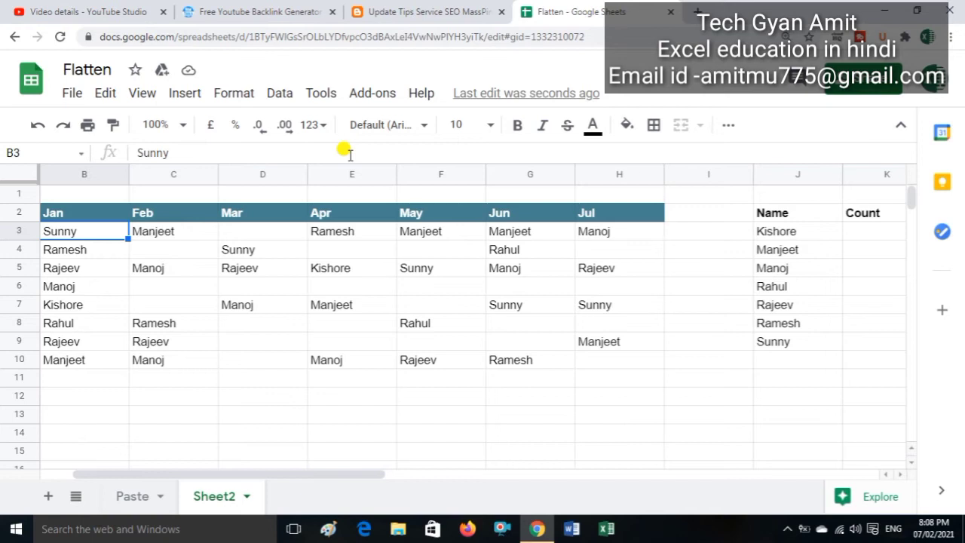
pyautogui.press('Right')
pyautogui.press('Right')
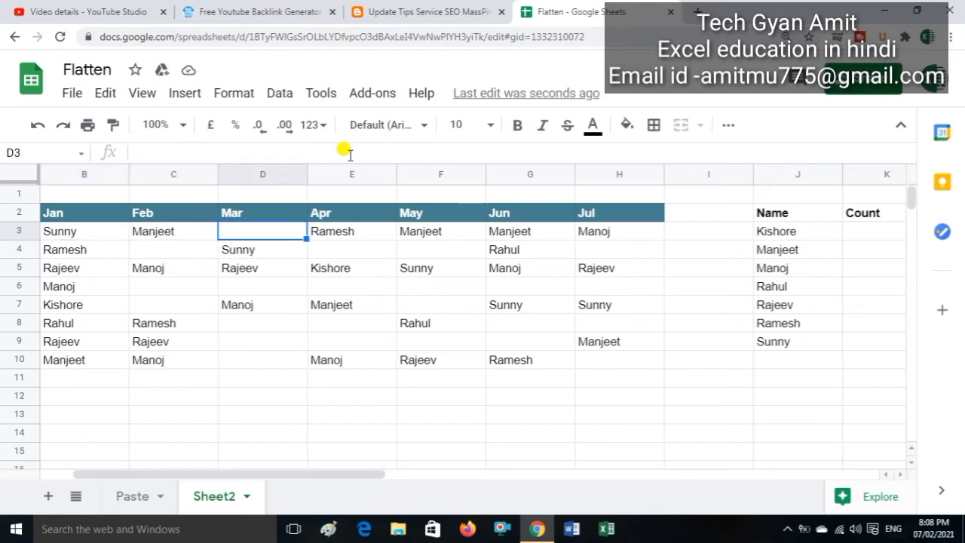
pyautogui.press('Right')
pyautogui.press('Right')
pyautogui.press('Down')
pyautogui.press('Down')
pyautogui.press('Down')
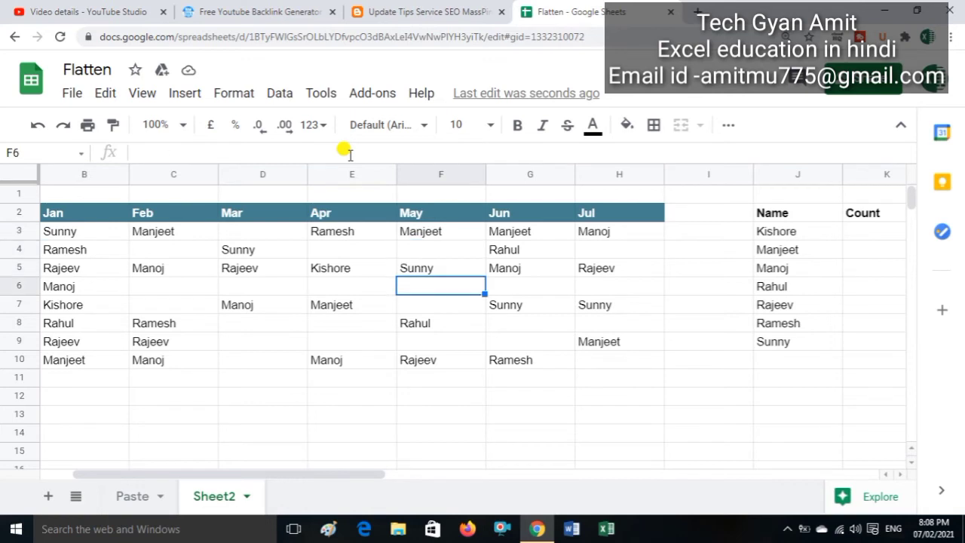
pyautogui.press('Right')
pyautogui.press('Right')
pyautogui.press('Right')
pyautogui.press('Right')
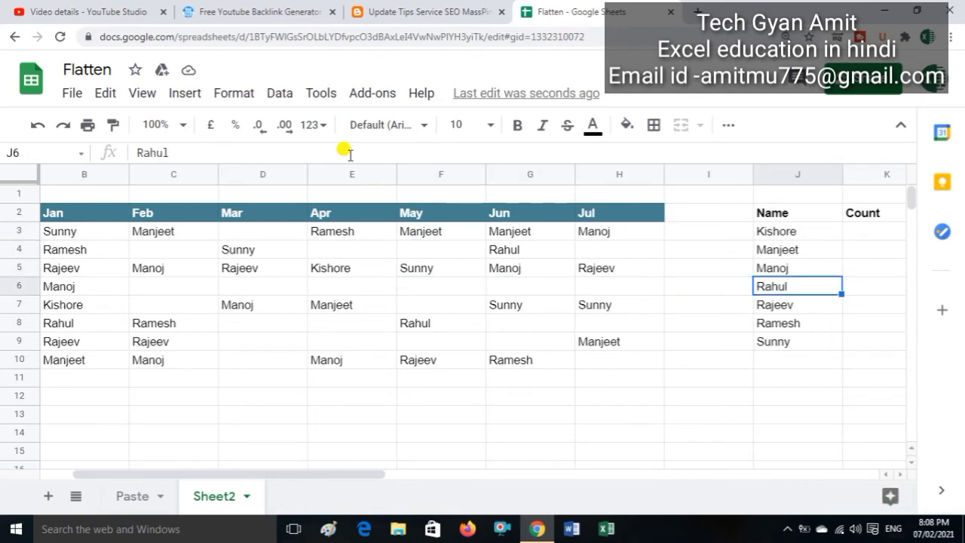
pyautogui.press('Up')
pyautogui.press('Up')
pyautogui.press('Up')
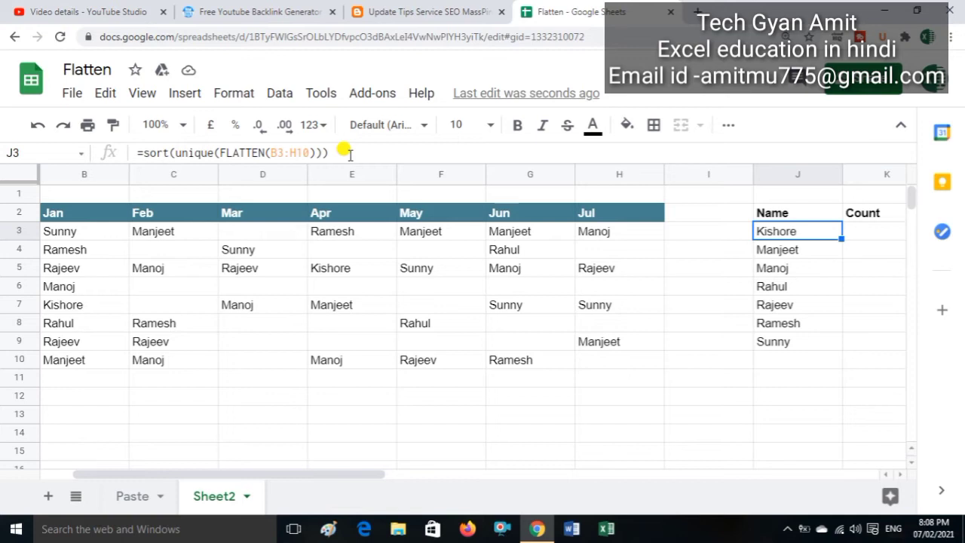
pyautogui.press('Down')
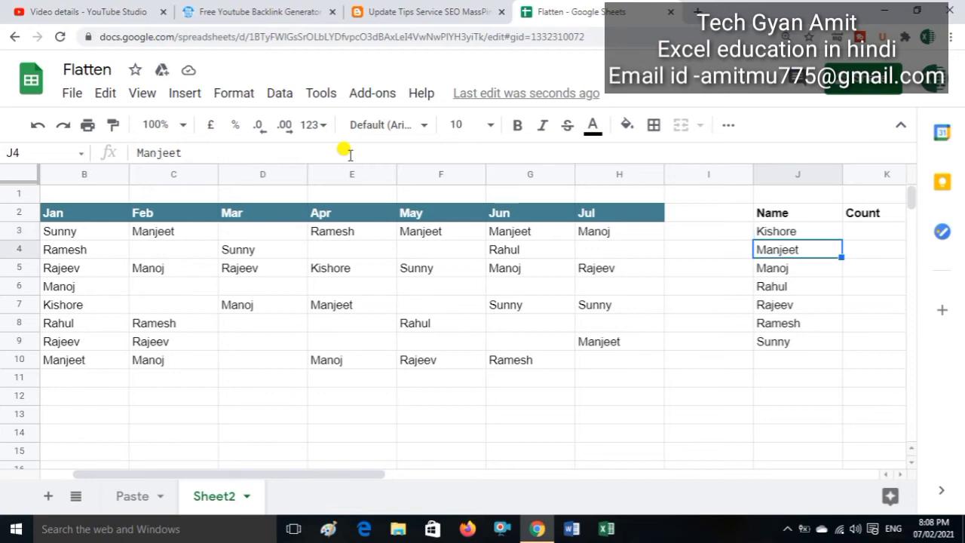
pyautogui.press('Down')
pyautogui.press('Down')
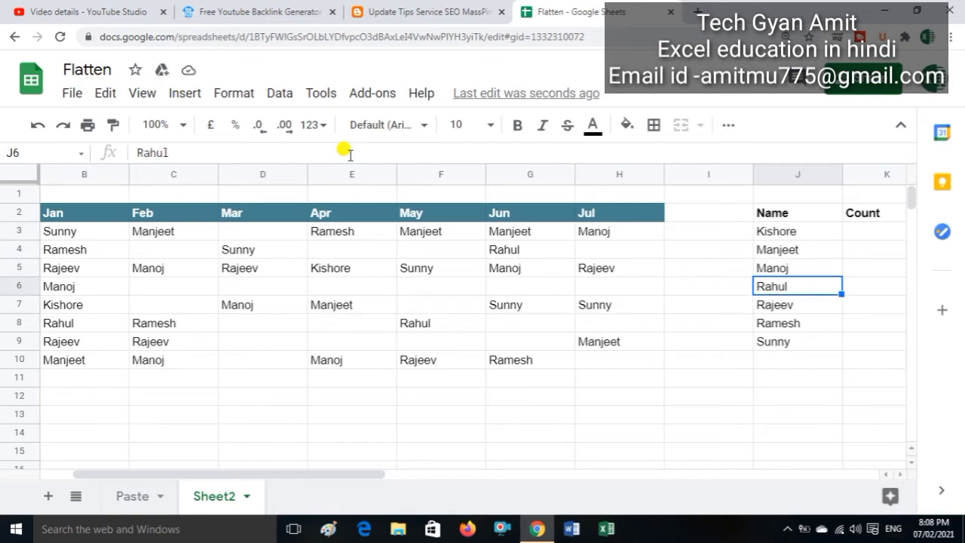
pyautogui.press('Up')
pyautogui.press('Up')
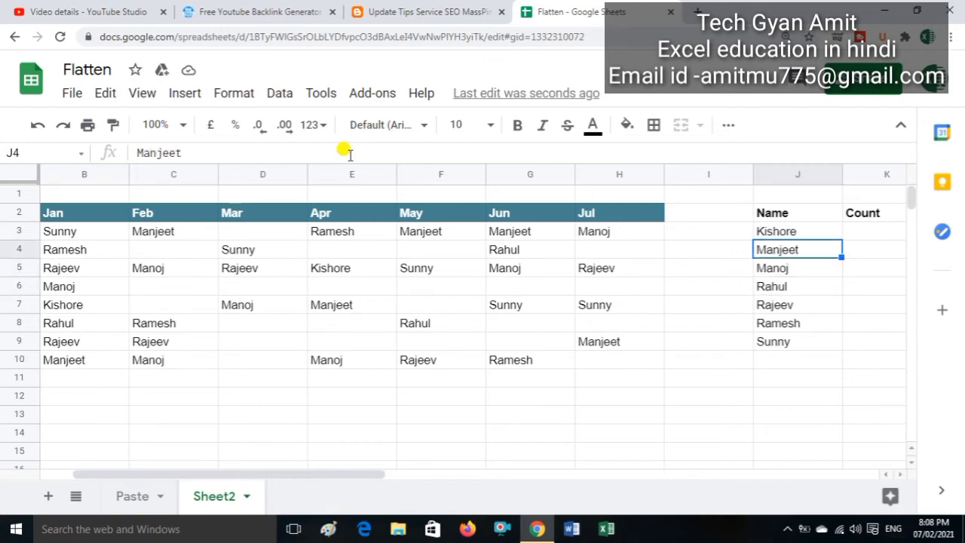
pyautogui.press('Left')
pyautogui.press('Left')
pyautogui.press('Left')
pyautogui.press('Left')
pyautogui.press('Left')
pyautogui.press('Left')
pyautogui.press('Up')
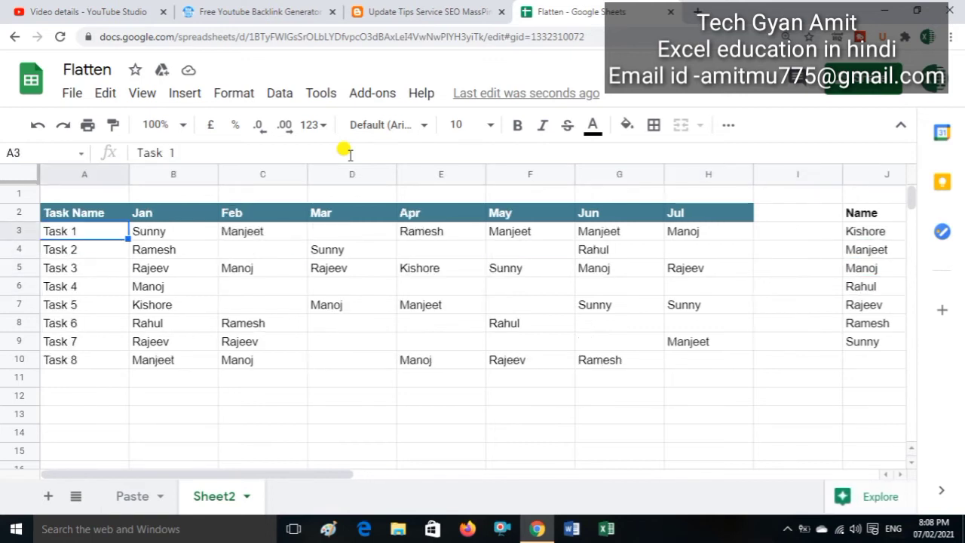
pyautogui.press('Down')
pyautogui.press('Right')
pyautogui.press('Right')
pyautogui.press('Right')
pyautogui.press('Right')
pyautogui.press('Right')
pyautogui.press('Right')
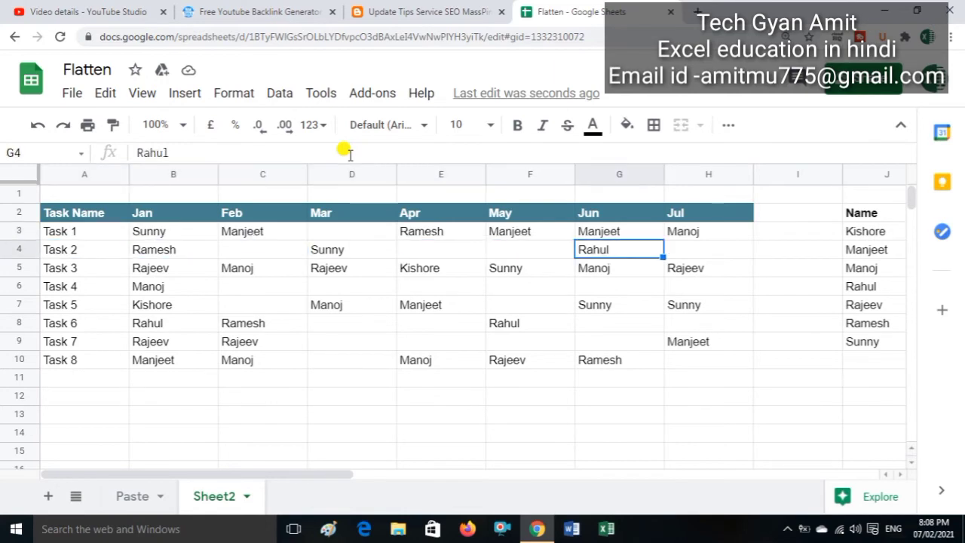
pyautogui.press('Right')
pyautogui.press('Right')
pyautogui.press('Right')
pyautogui.press('Right')
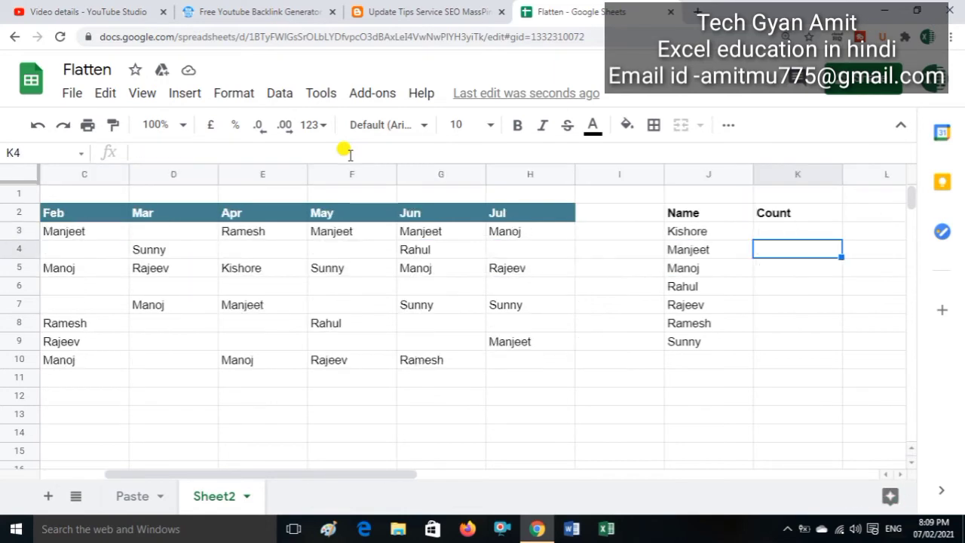
pyautogui.press('Up')
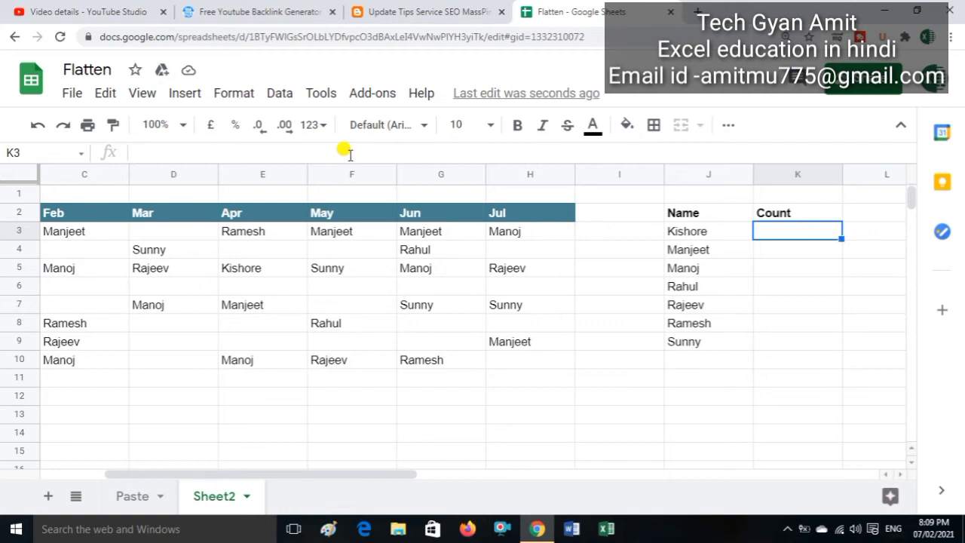
pyautogui.write('=')
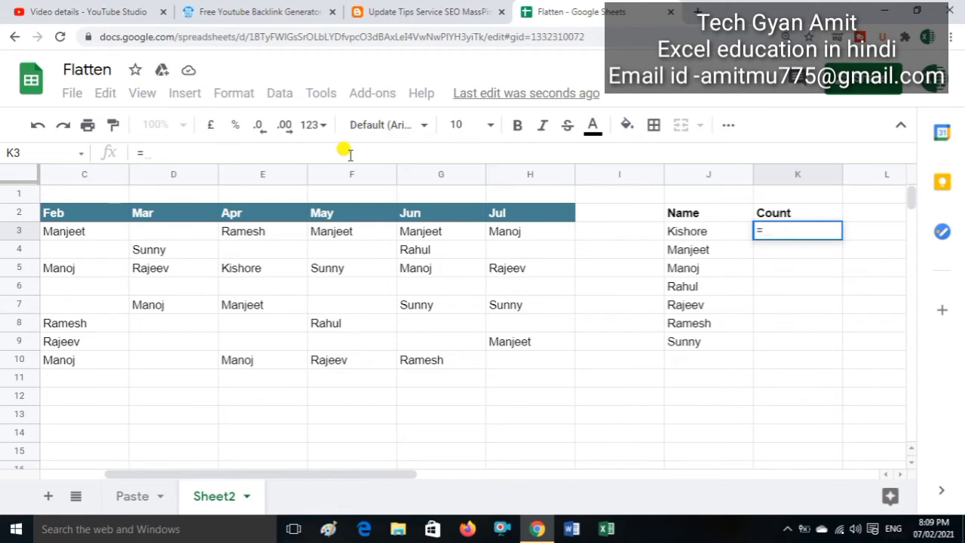
pyautogui.write('sumpr')
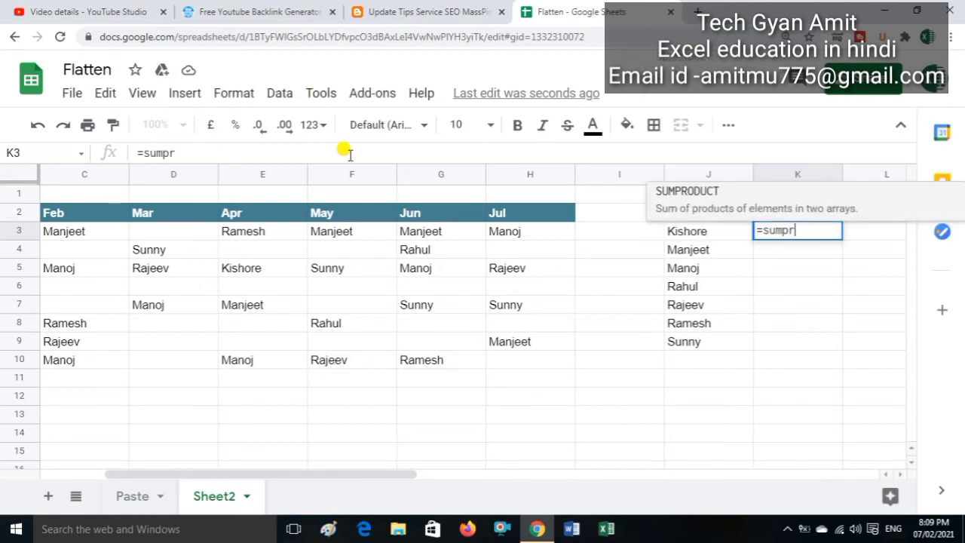
pyautogui.write('oduct')
pyautogui.write('(')
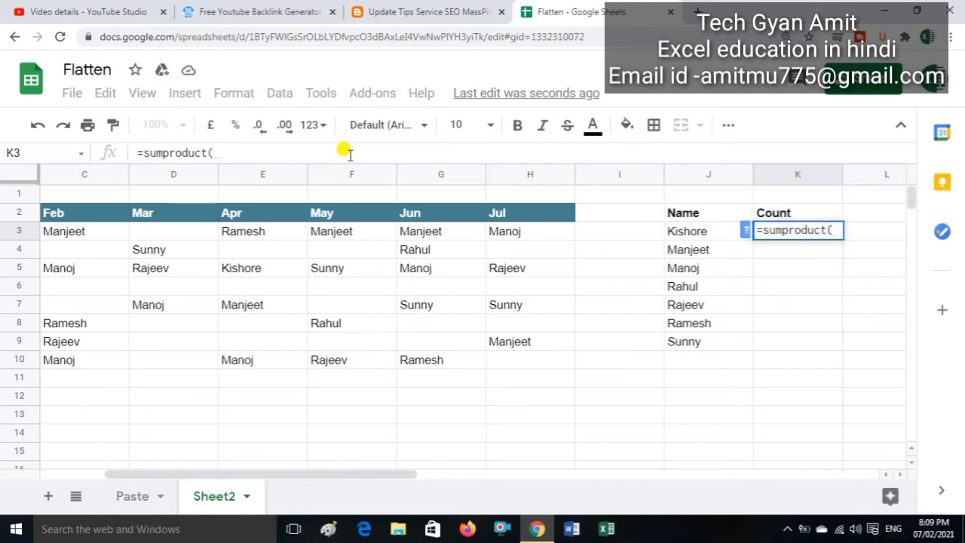
pyautogui.press('BackSpace')
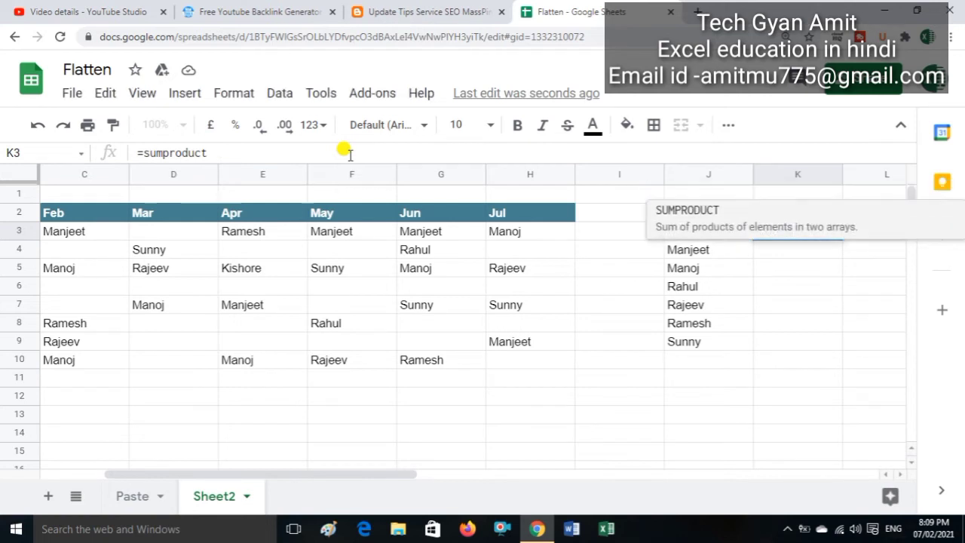
pyautogui.press('BackSpace')
pyautogui.press('BackSpace')
pyautogui.press('BackSpace')
pyautogui.press('BackSpace')
pyautogui.press('BackSpace')
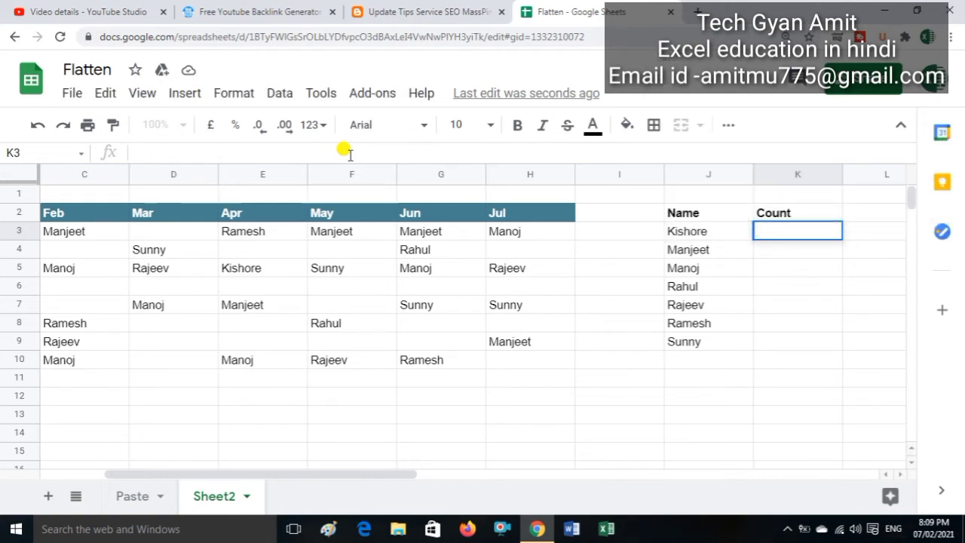
# Go down to the empty cell B13 below the data table
pyautogui.press('Return')
pyautogui.press('Return')
pyautogui.press('Return')
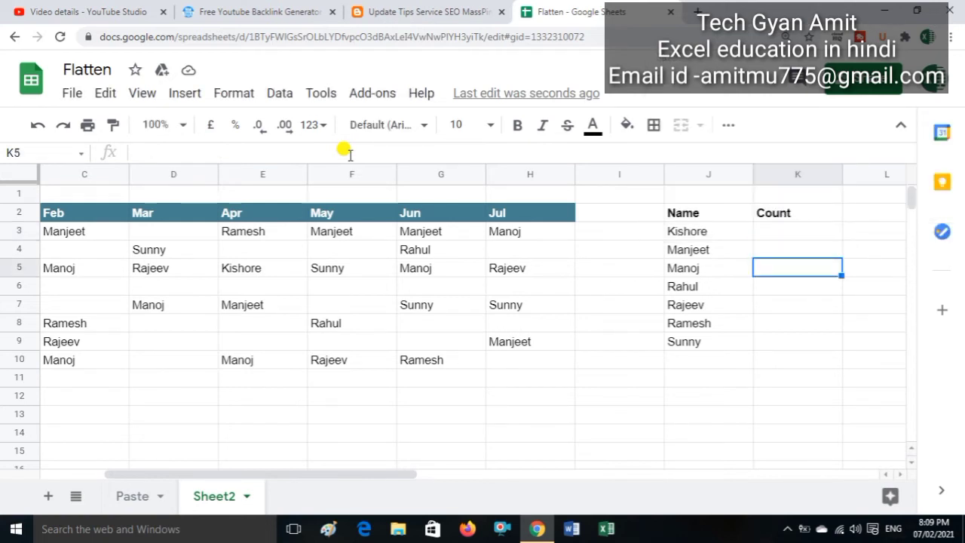
pyautogui.press('Left')
pyautogui.press('Left')
pyautogui.press('Down')
pyautogui.press('Down')
pyautogui.press('Down')
pyautogui.press('Down')
pyautogui.press('Down')
pyautogui.press('Down')
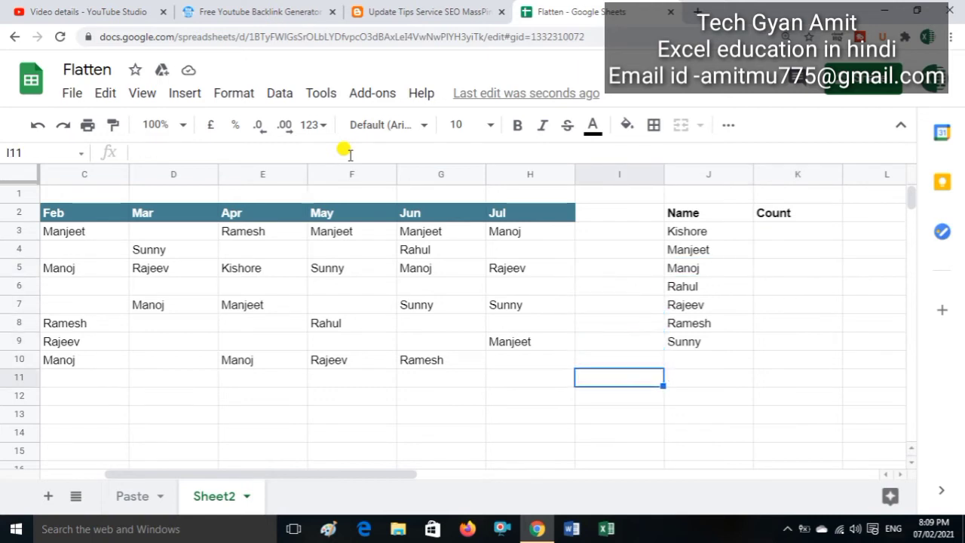
pyautogui.press('Left')
pyautogui.press('Left')
pyautogui.press('Left')
pyautogui.press('Left')
pyautogui.press('Left')
pyautogui.press('Right')
pyautogui.press('Down')
pyautogui.press('Down')
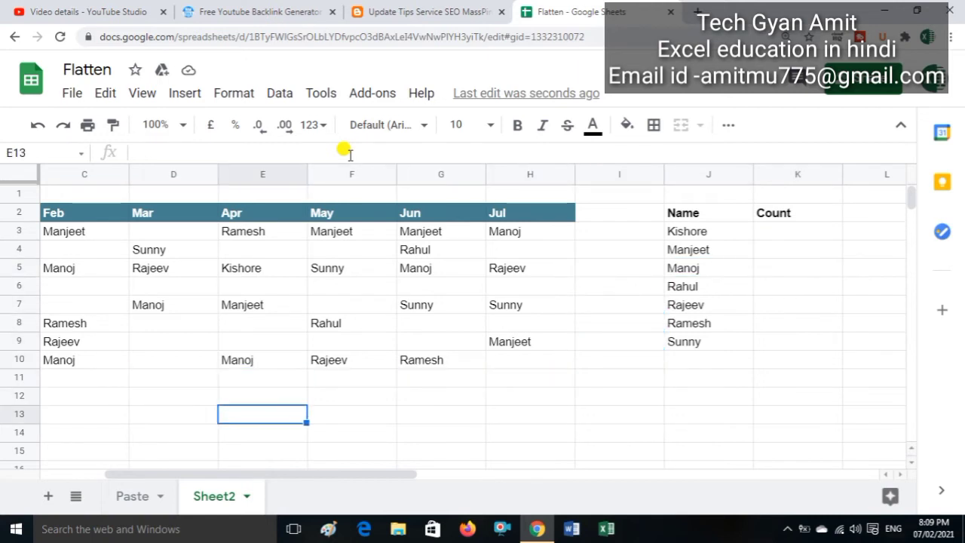
pyautogui.press('Left')
pyautogui.press('Left')
pyautogui.press('Left')
pyautogui.press('Left')
pyautogui.press('Right')
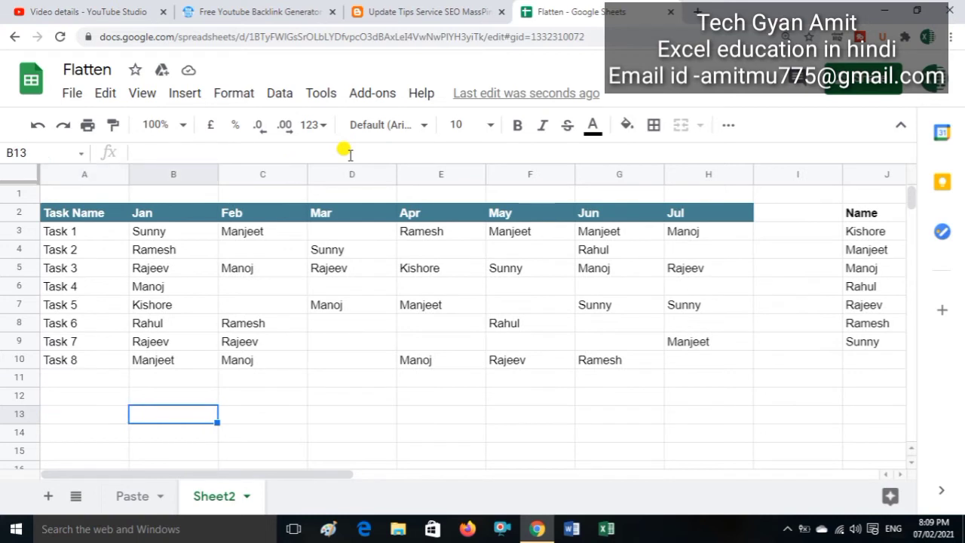
# Enter the trial formula =B3:H10=J3 in B13, comparing the grid with J3's name
pyautogui.write('=')
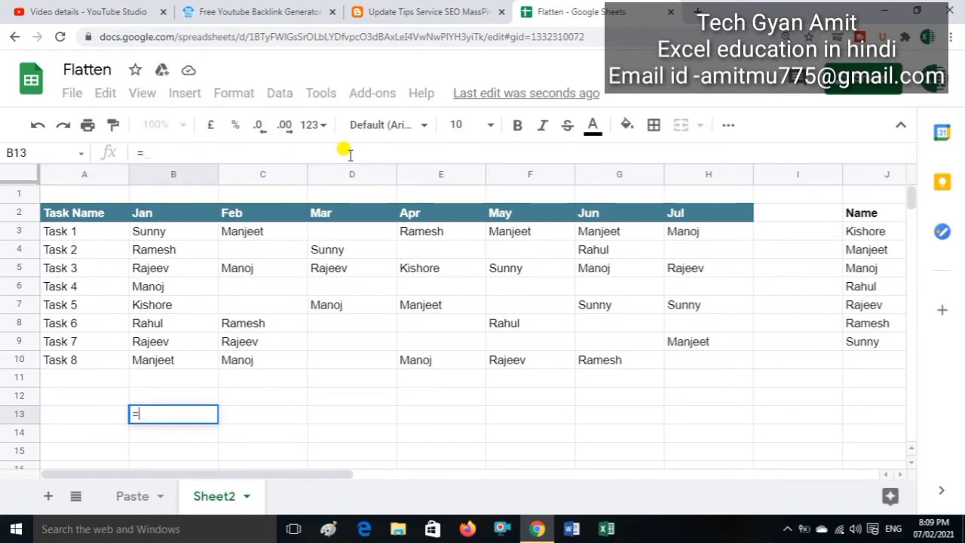
pyautogui.press('Up')
pyautogui.press('Up')
pyautogui.press('Up')
pyautogui.press('Up')
pyautogui.press('Up')
pyautogui.press('Up')
pyautogui.press('Up')
pyautogui.press('Up')
pyautogui.press('Up')
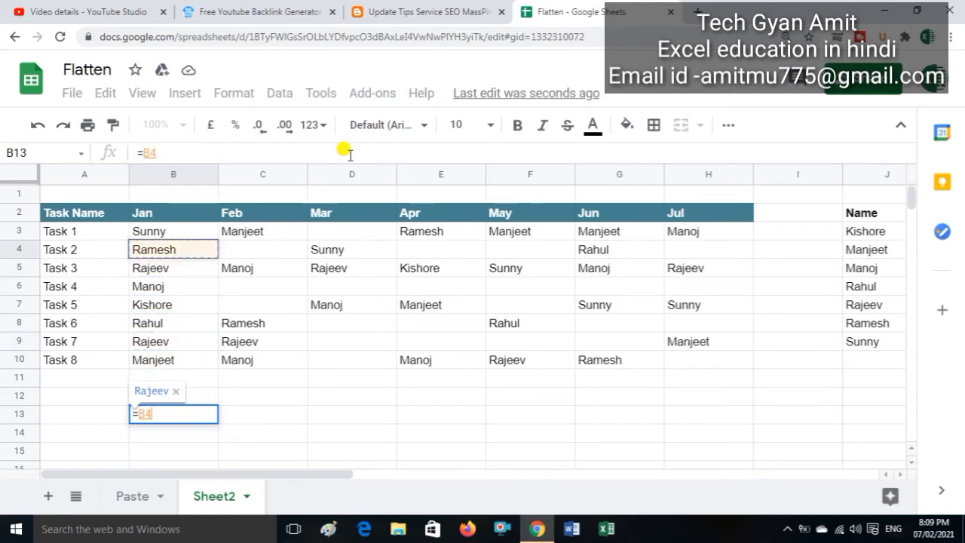
pyautogui.press('Up')
pyautogui.hotkey('shift', 'Right')
pyautogui.hotkey('shift', 'Right')
pyautogui.hotkey('shift', 'Right')
pyautogui.hotkey('shift', 'Right')
pyautogui.hotkey('shift', 'Right')
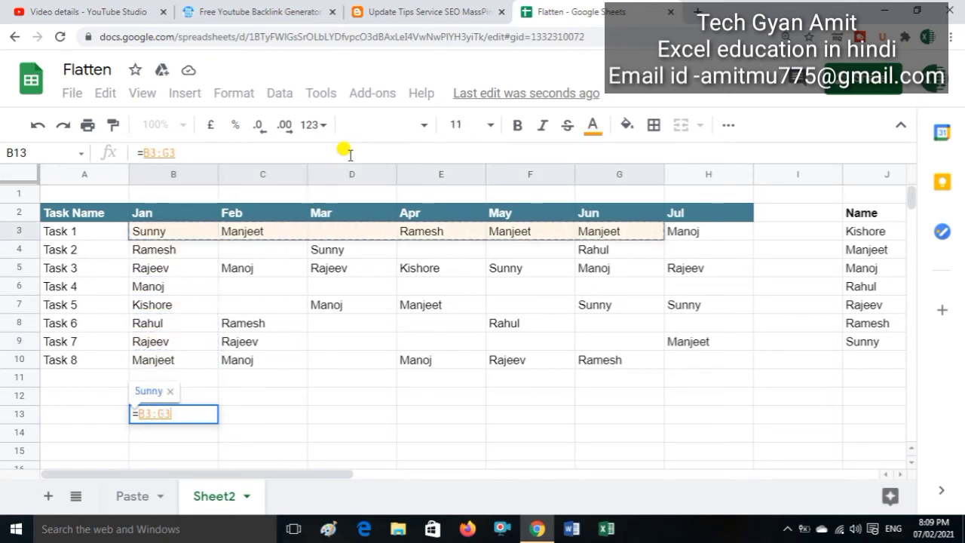
pyautogui.hotkey('shift', 'Right')
pyautogui.hotkey('shift', 'Down')
pyautogui.hotkey('shift', 'Down')
pyautogui.hotkey('shift', 'Down')
pyautogui.hotkey('shift', 'Down')
pyautogui.hotkey('shift', 'Down')
pyautogui.hotkey('shift', 'Down')
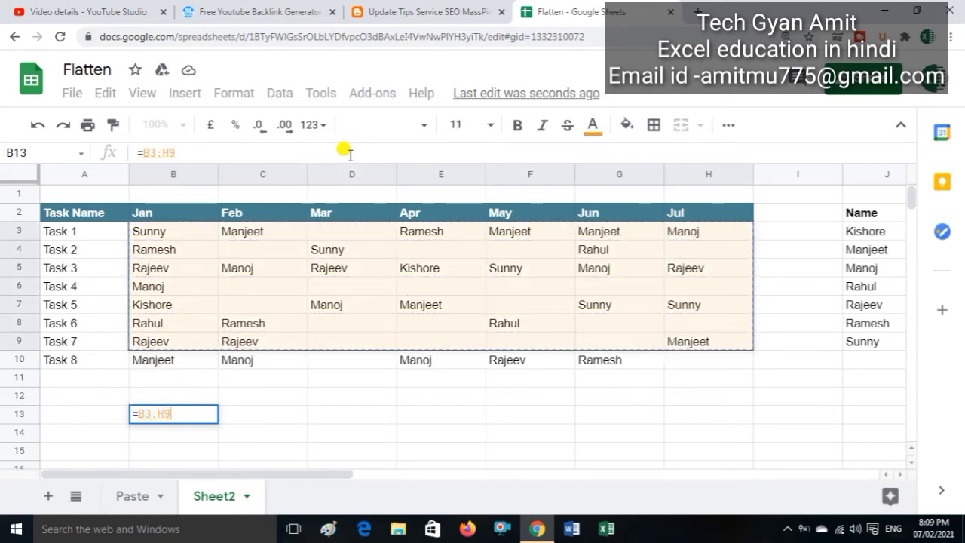
pyautogui.hotkey('shift', 'Down')
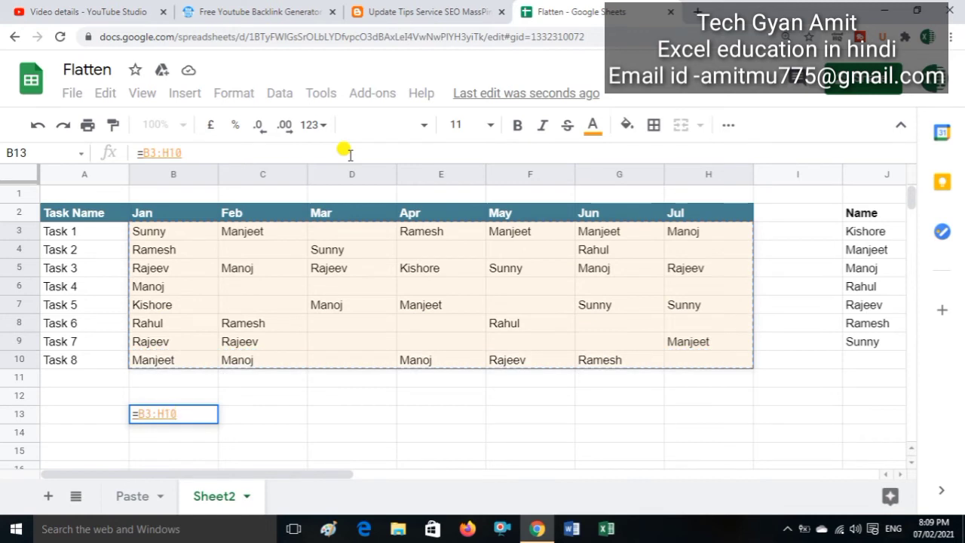
pyautogui.write('=')
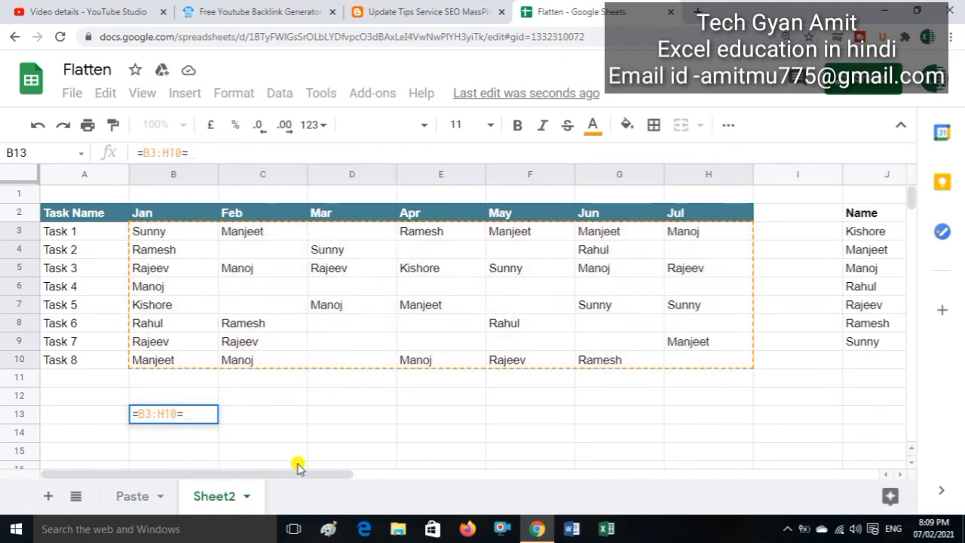
pyautogui.moveTo(323, 471); pyautogui.dragTo(412, 469)
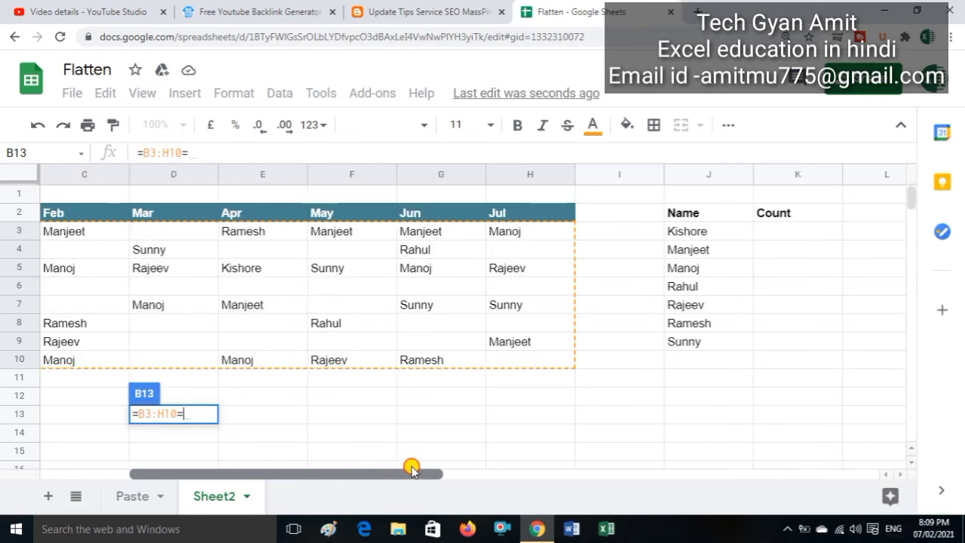
pyautogui.click(700, 231)
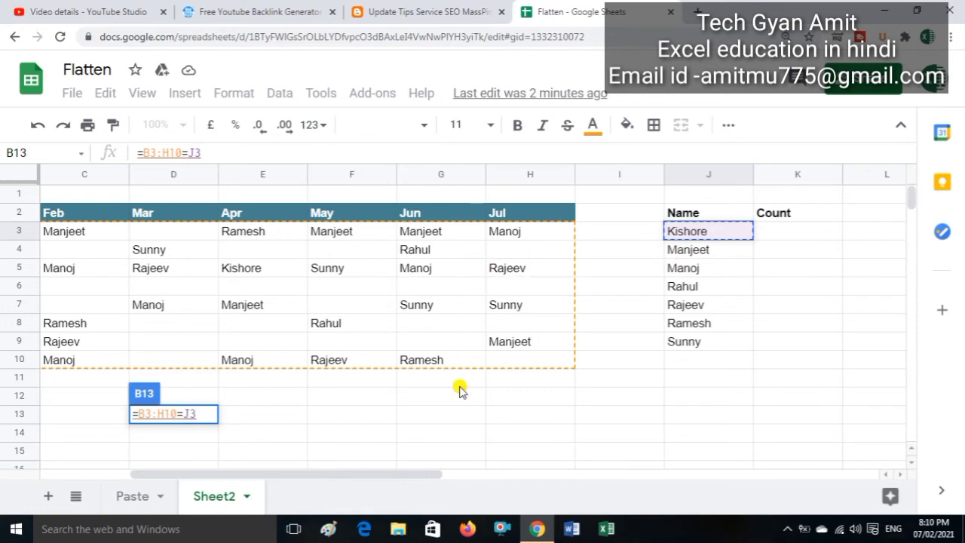
# Commit the comparison in B13, then rewrap it as =ArrayFormula(B3:H10=J3)
pyautogui.press('Return')
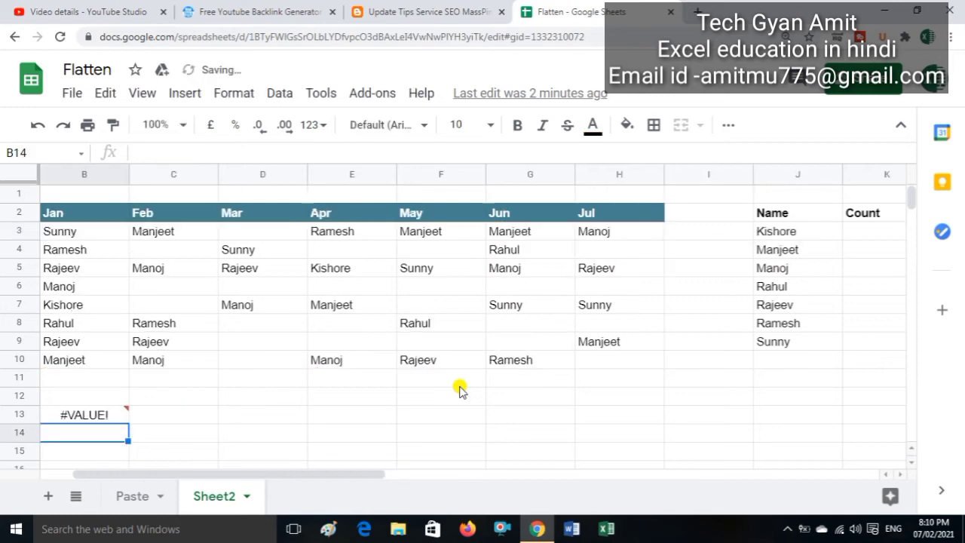
pyautogui.press('Up')
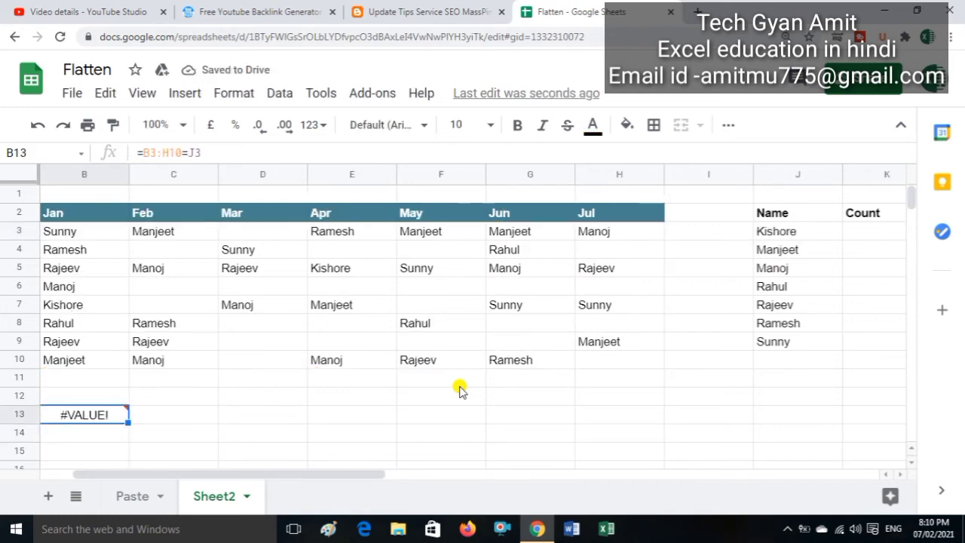
pyautogui.press('F2')
pyautogui.hotkey('ctrl', 'shift', 'Return')
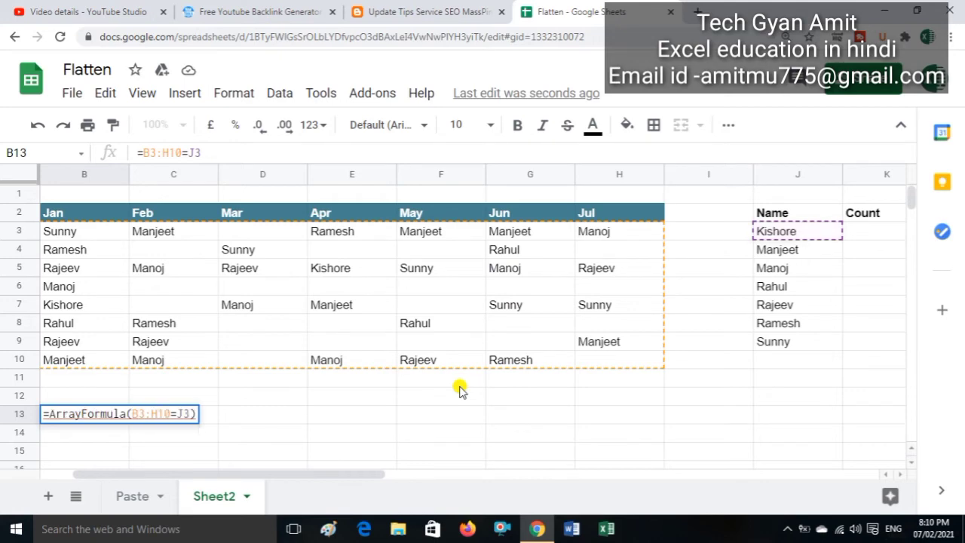
pyautogui.press('Return')
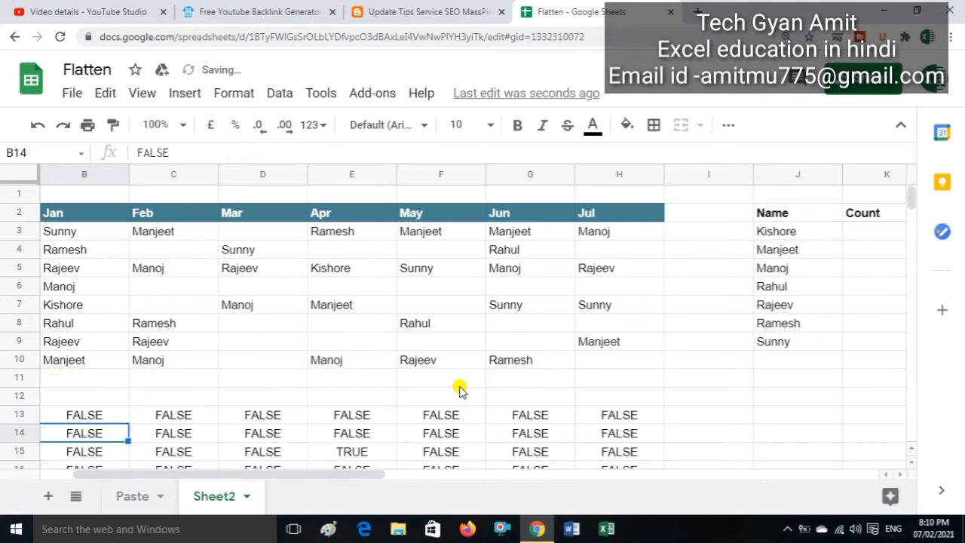
# Review the TRUE/FALSE grid, with TRUE where Kishore appears, and return to B13
pyautogui.press('Up')
pyautogui.press('Left')
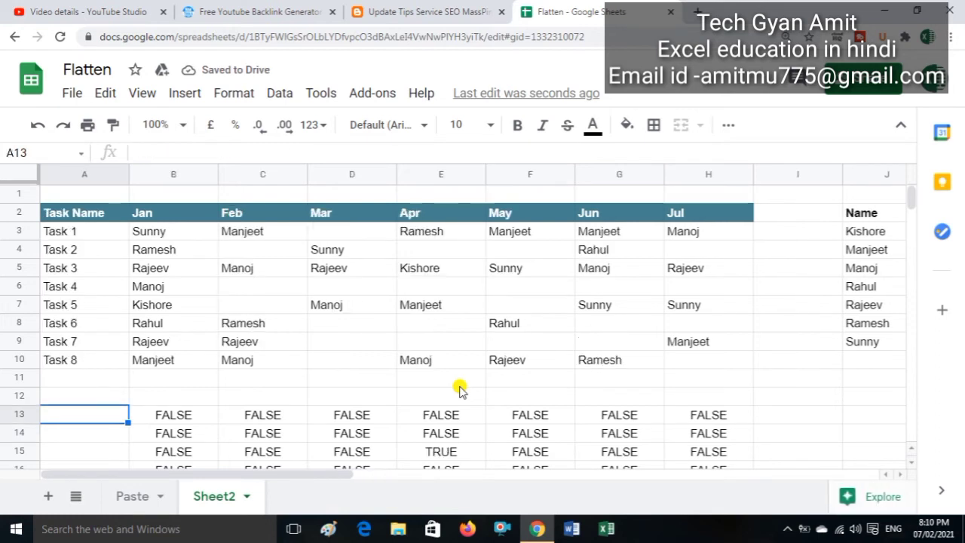
pyautogui.press('Right')
pyautogui.press('Down')
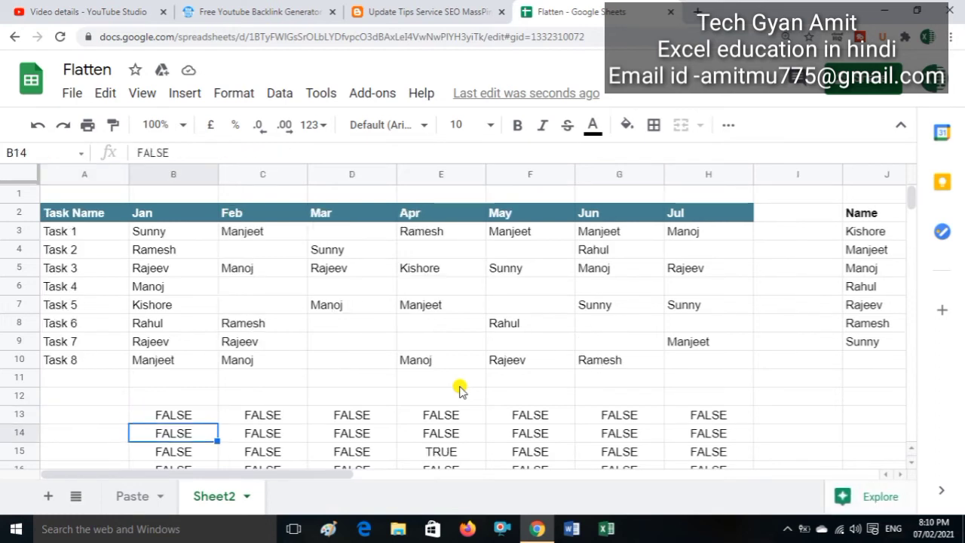
pyautogui.press('Down')
pyautogui.press('Down')
pyautogui.press('Down')
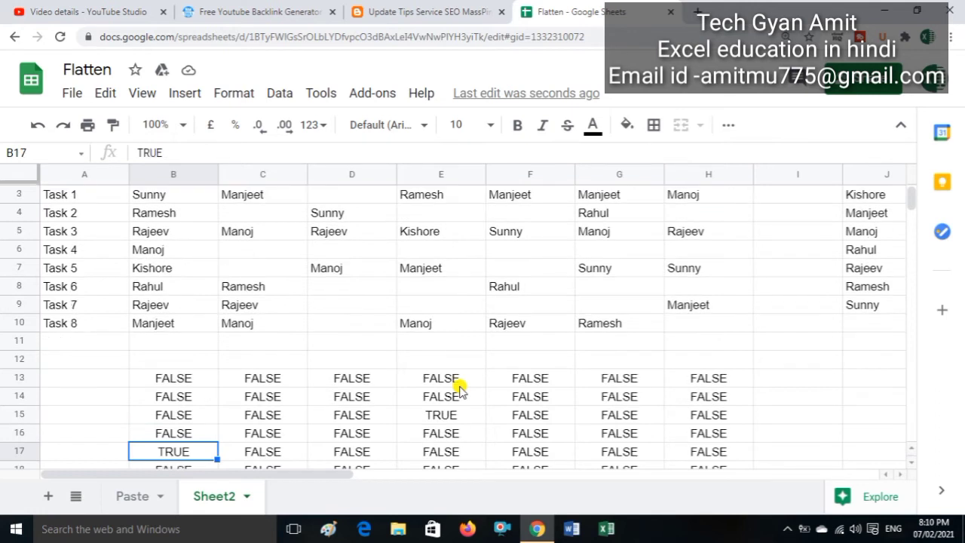
pyautogui.press('Down')
pyautogui.press('Up')
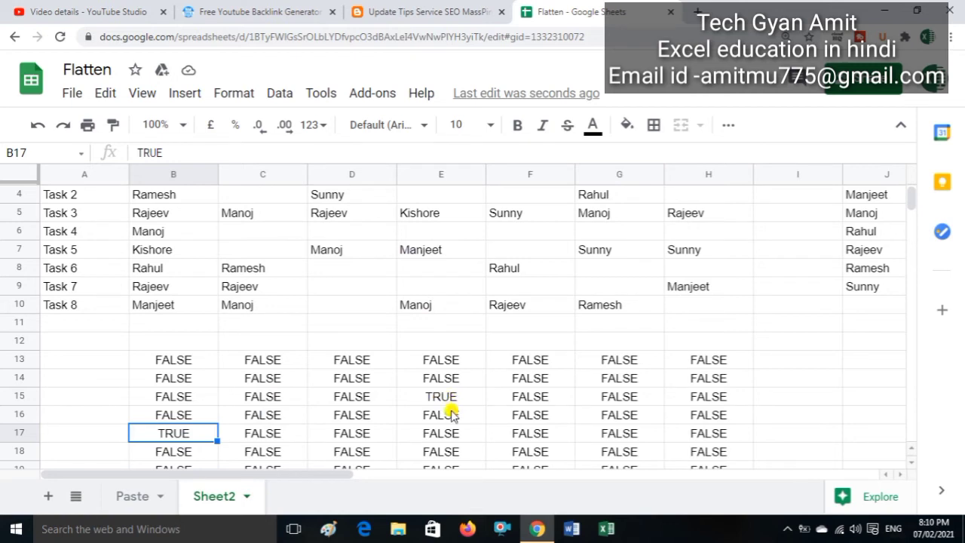
pyautogui.press('Up')
pyautogui.press('Up')
pyautogui.press('Up')
pyautogui.press('Up')
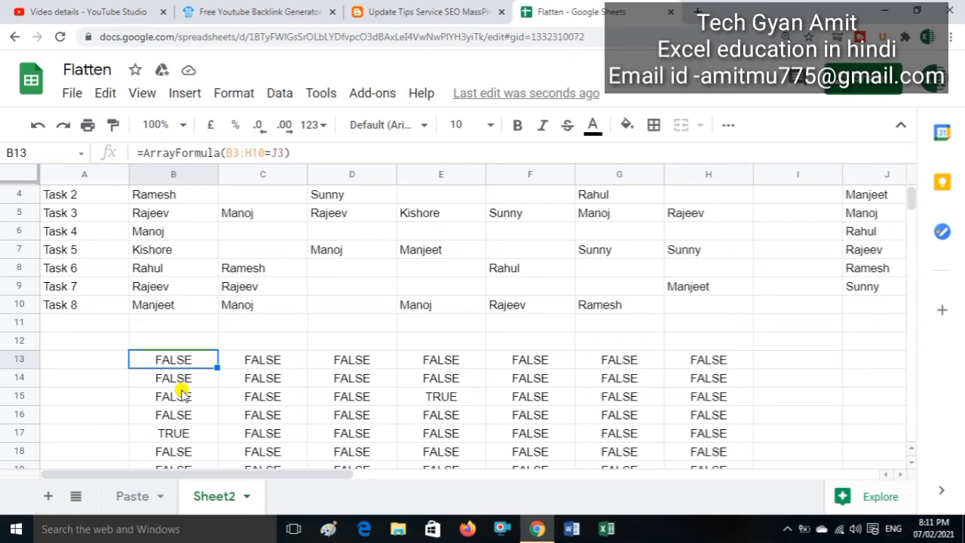
# Change B13 to =ArrayFormula(--(B3:H10=J3)) so the grid shows 1s and 0s
pyautogui.click(220, 153)
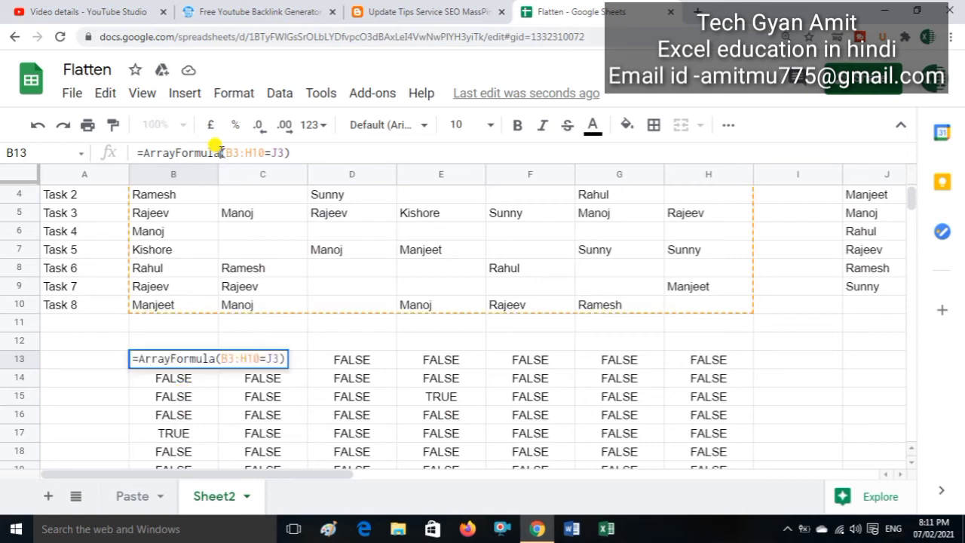
pyautogui.write('(')
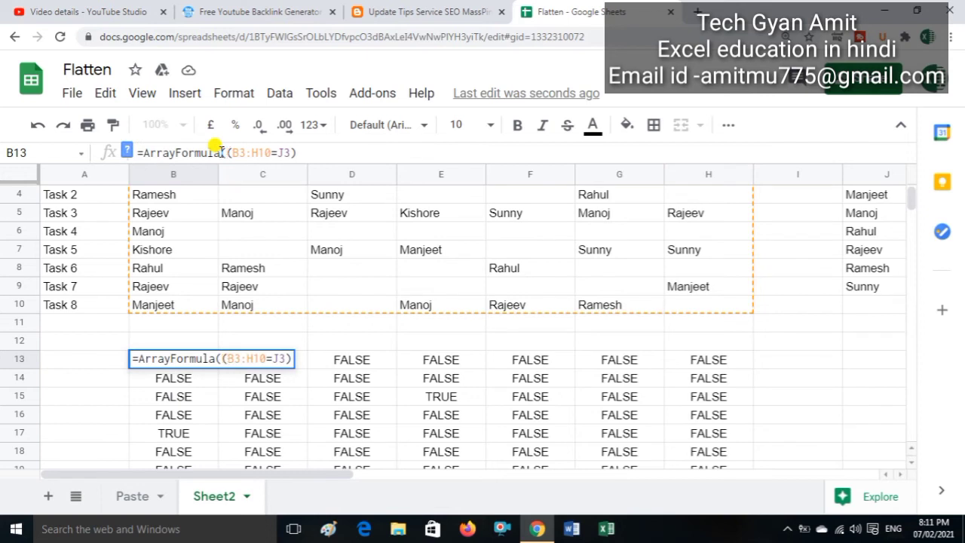
pyautogui.click(313, 153)
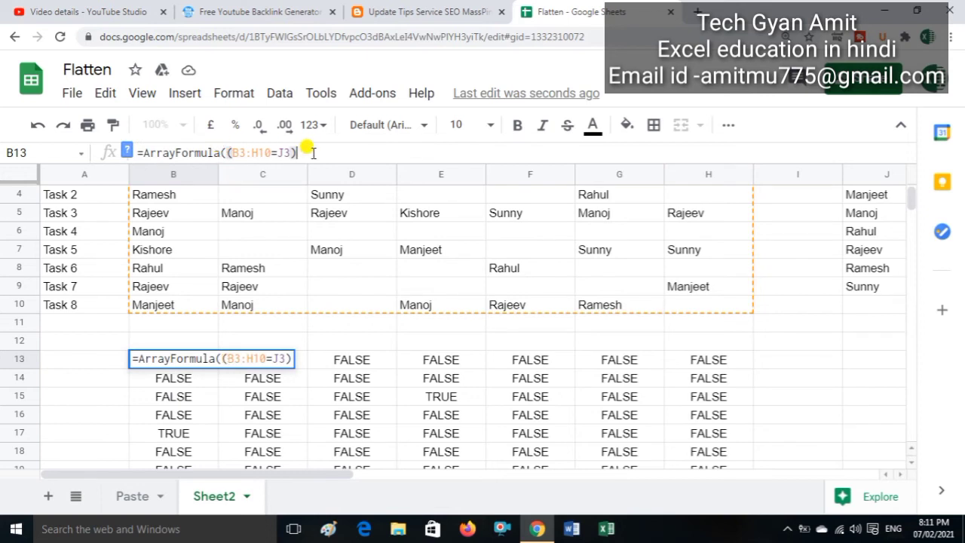
pyautogui.write(')')
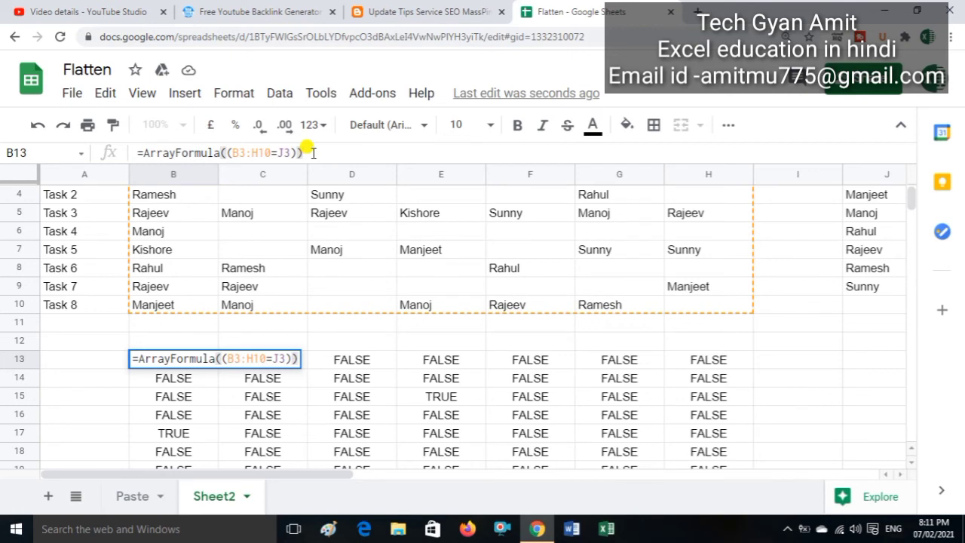
pyautogui.click(226, 153)
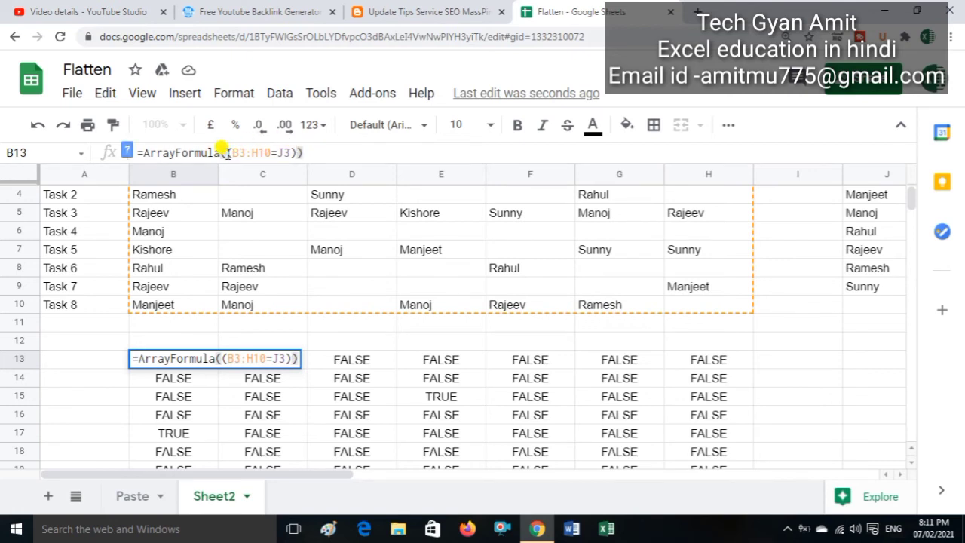
pyautogui.write('--')
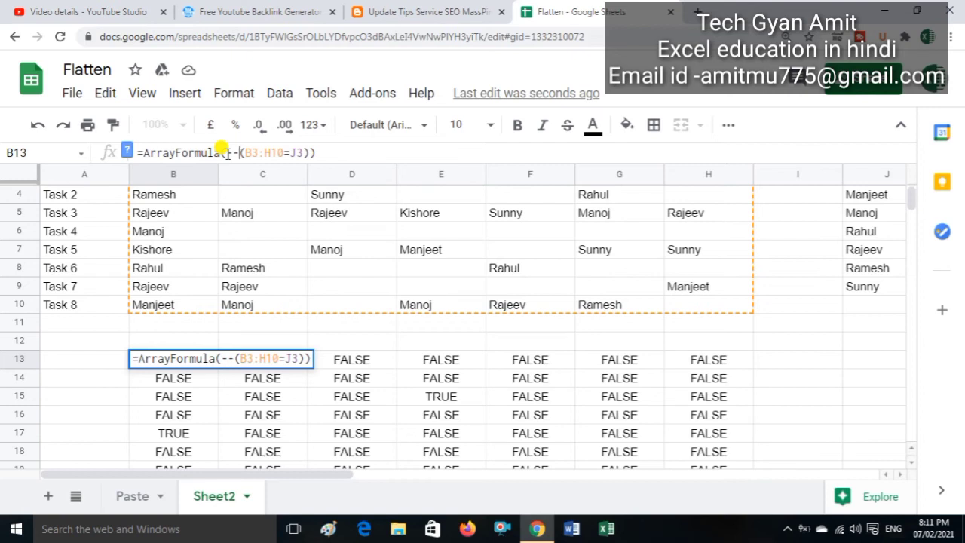
pyautogui.press('Return')
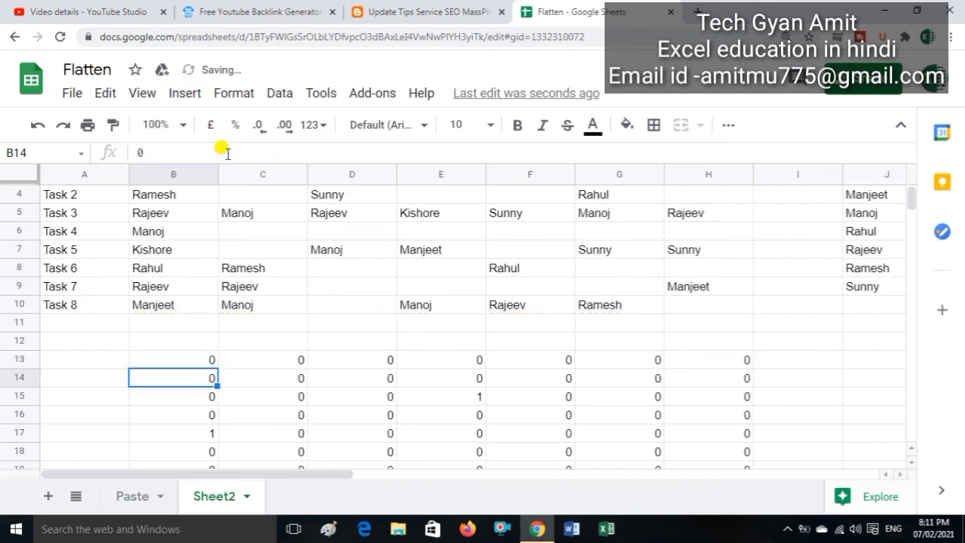
# Step through the 0/1 results, including the 1 in E15, and return to B13
pyautogui.press('Up')
pyautogui.press('Down')
pyautogui.press('Down')
pyautogui.press('Down')
pyautogui.press('Down')
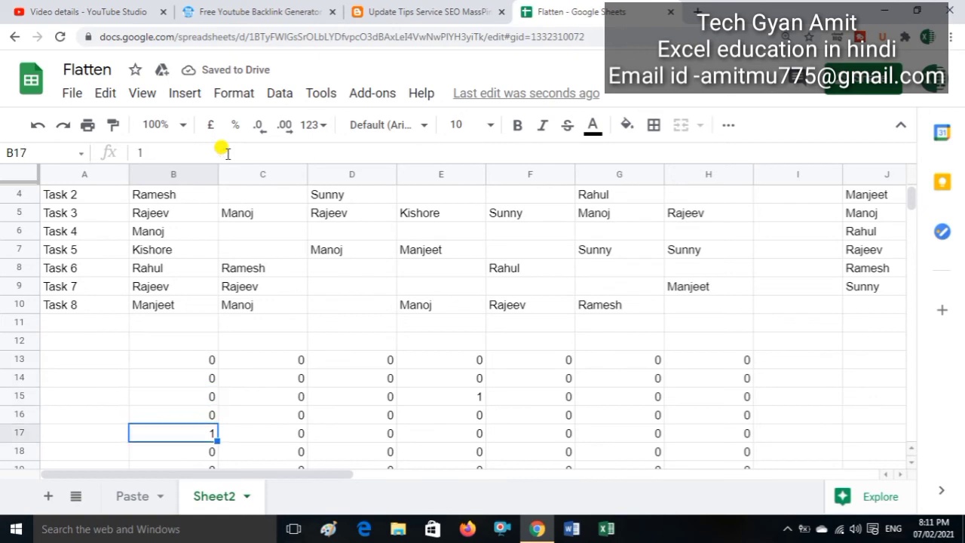
pyautogui.press('Down')
pyautogui.press('Down')
pyautogui.press('Down')
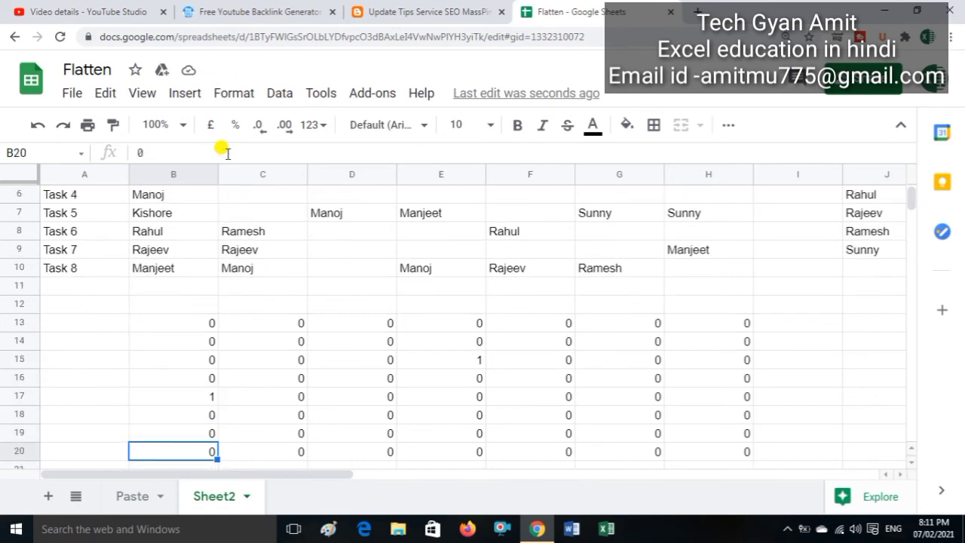
pyautogui.press('Up')
pyautogui.press('Up')
pyautogui.press('Up')
pyautogui.press('Up')
pyautogui.press('Up')
pyautogui.press('Up')
pyautogui.press('Up')
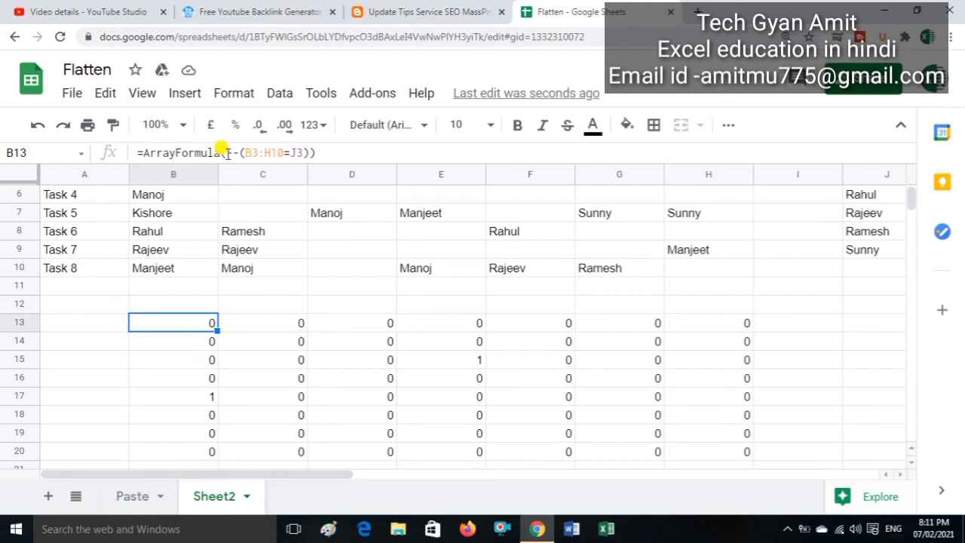
pyautogui.press('Down')
pyautogui.press('Down')
pyautogui.press('Down')
pyautogui.press('Right')
pyautogui.press('Down')
pyautogui.press('Down')
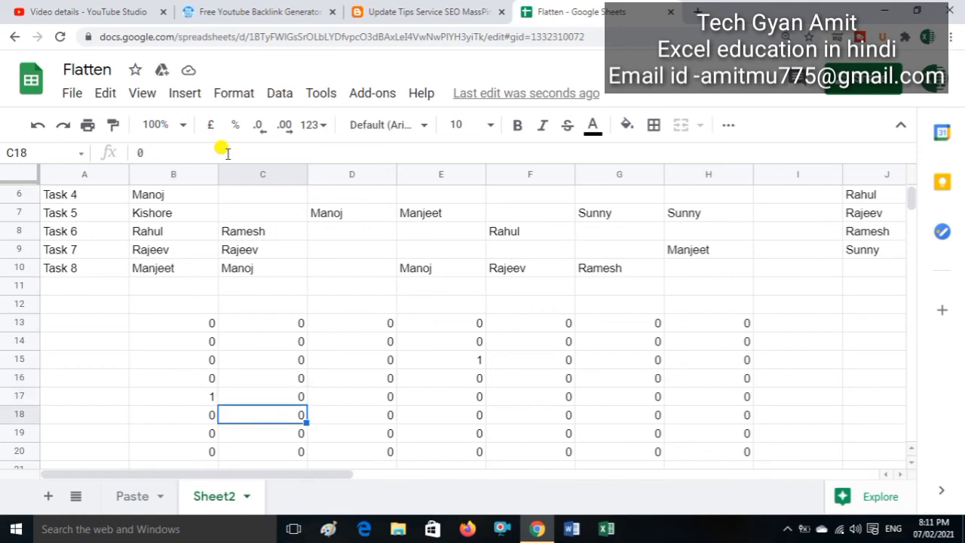
pyautogui.press('Right')
pyautogui.press('Right')
pyautogui.press('Up')
pyautogui.press('Up')
pyautogui.press('Up')
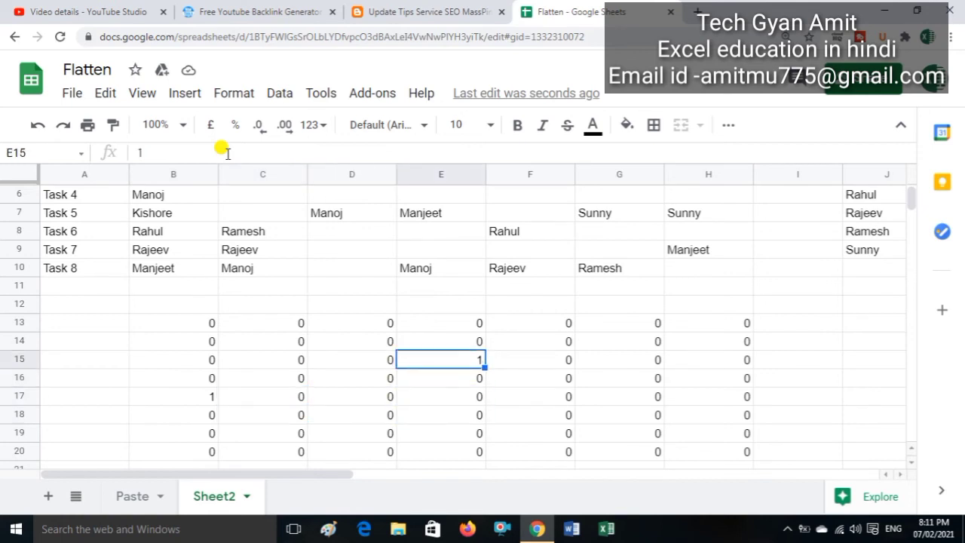
pyautogui.press('Left')
pyautogui.press('Left')
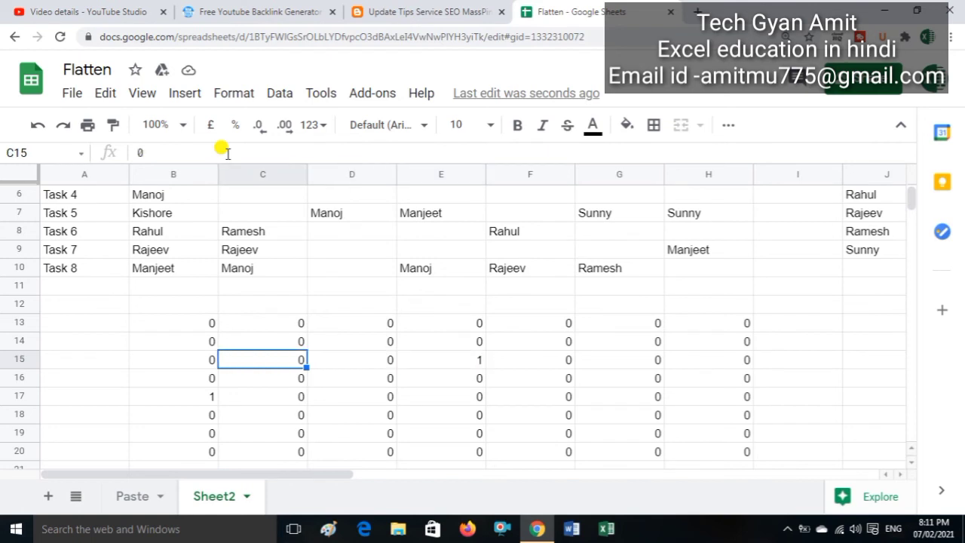
pyautogui.press('Up')
pyautogui.press('Left')
pyautogui.press('Up')
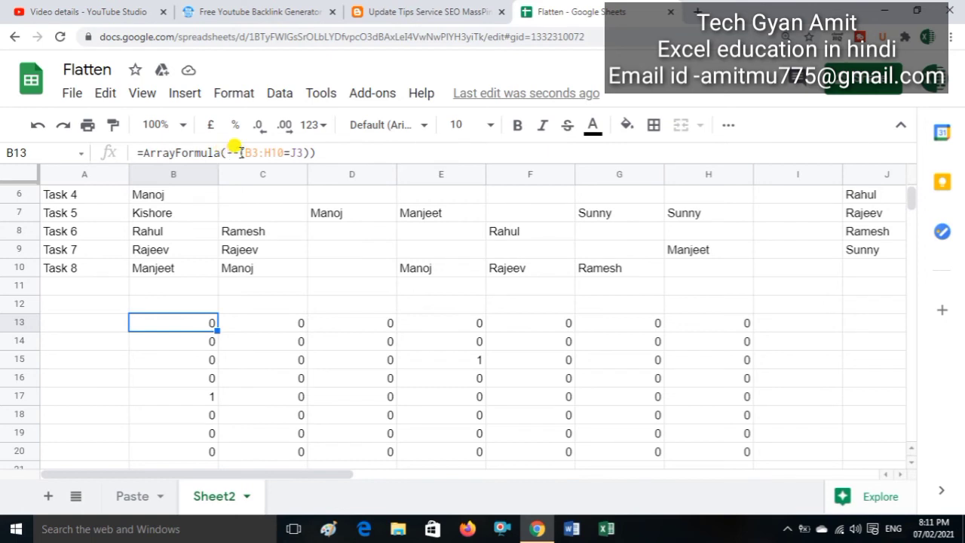
# Change B13 to =ArrayFormula(Sum(--(B3:H10=J3))), giving a total of 2
pyautogui.click(220, 151)
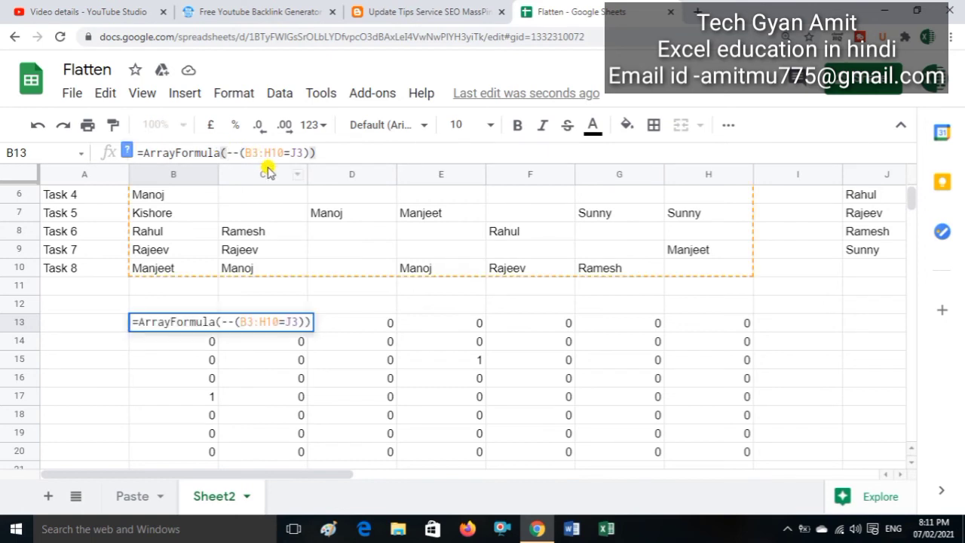
pyautogui.write('Sum')
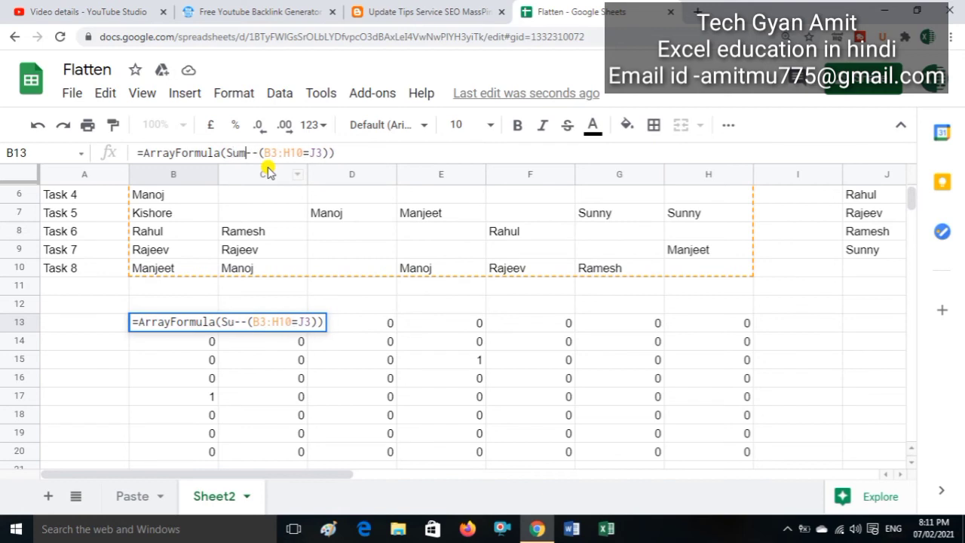
pyautogui.write('(')
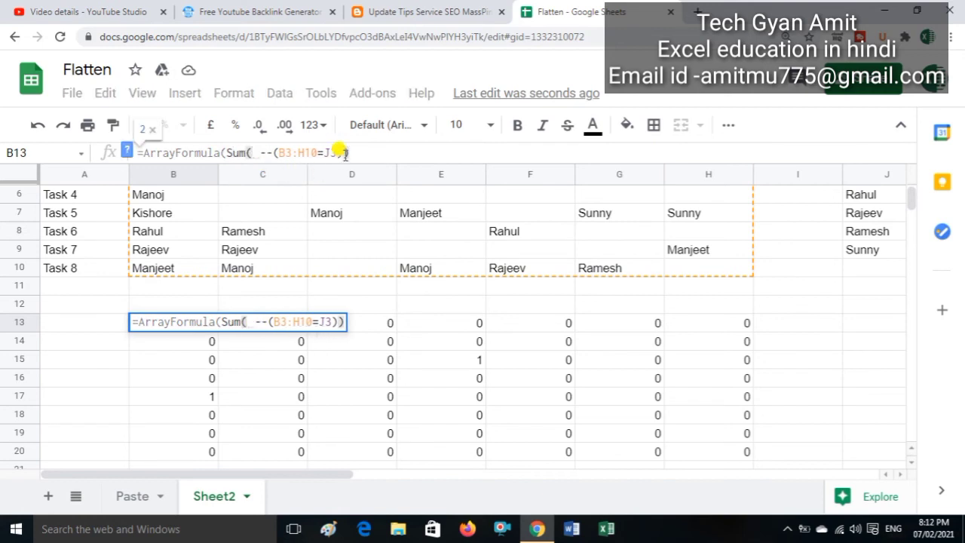
pyautogui.click(358, 152)
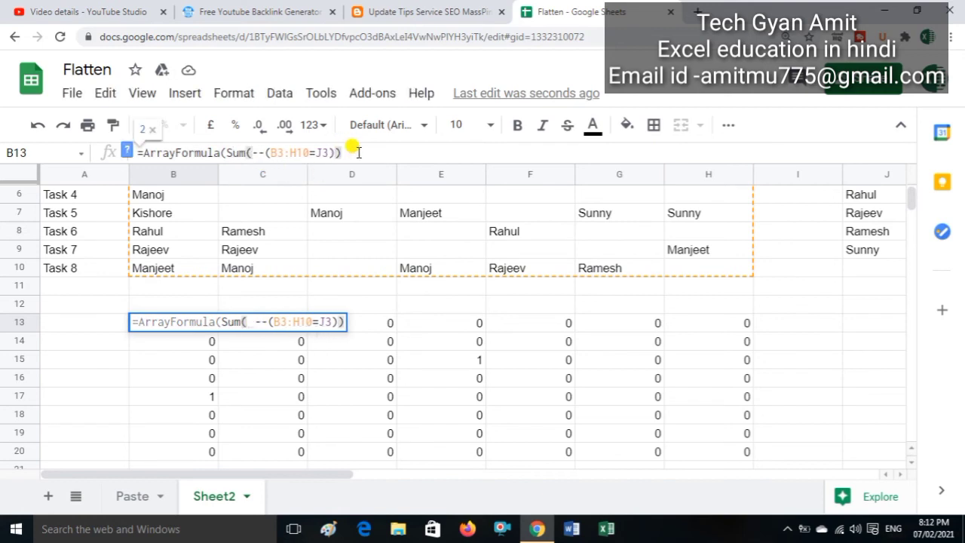
pyautogui.write(')')
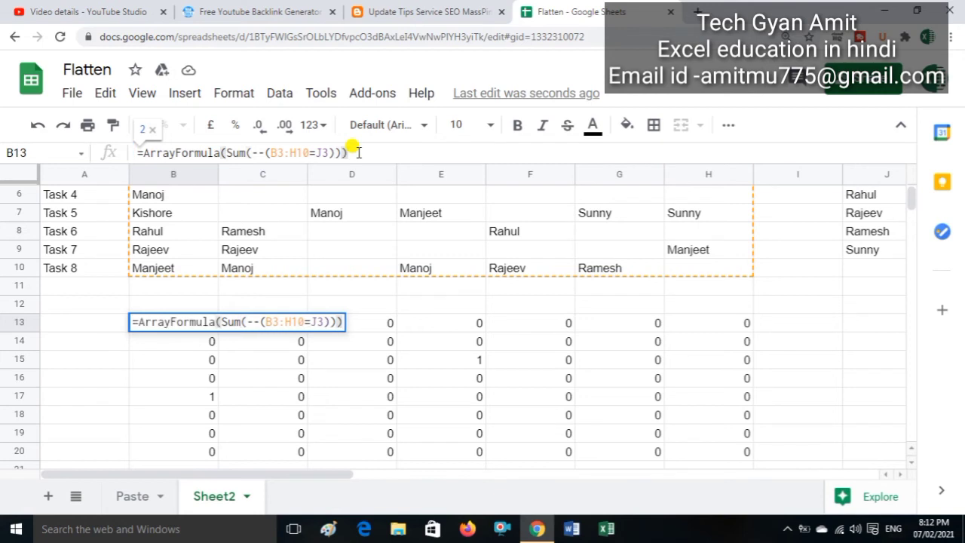
pyautogui.press('Return')
pyautogui.press('Up')
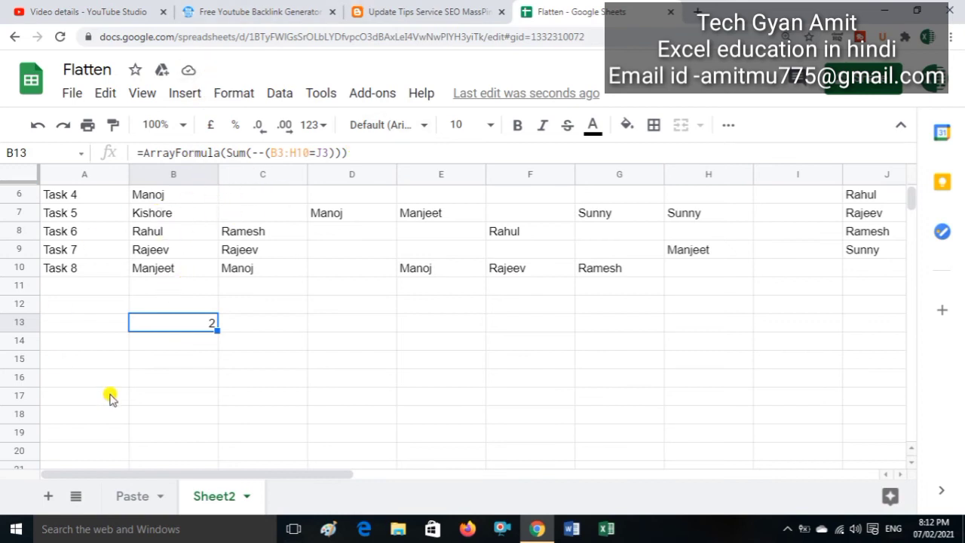
# Delete the B13 test formula and move back toward the top of the sheet
pyautogui.press('Delete')
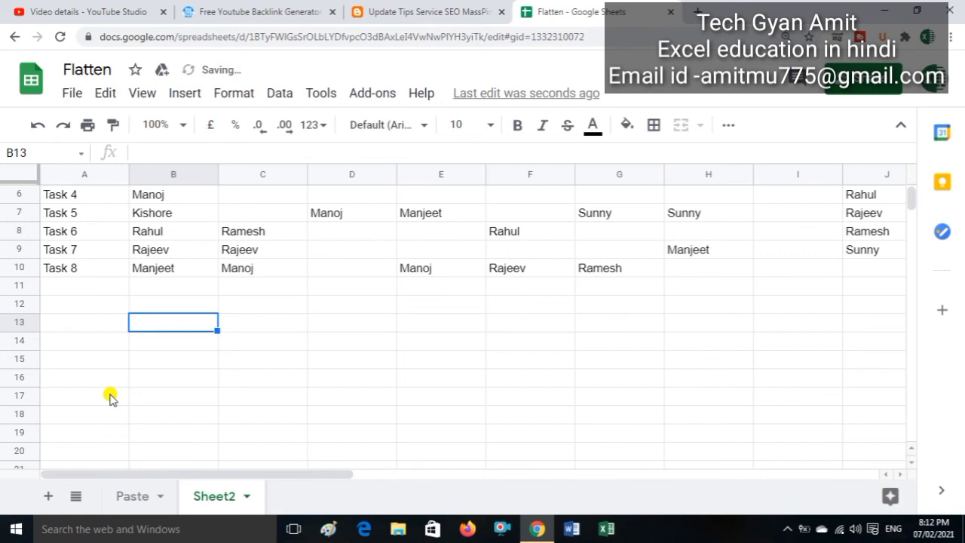
pyautogui.press('Up')
pyautogui.press('Up')
pyautogui.press('Up')
pyautogui.press('Up')
pyautogui.press('Up')
pyautogui.press('Up')
pyautogui.press('Up')
pyautogui.press('Right')
# In K3, build =ArrayFormula(Sum(--(B3:H10=J3))) to count the name in J3
pyautogui.press('Right')
pyautogui.press('Right')
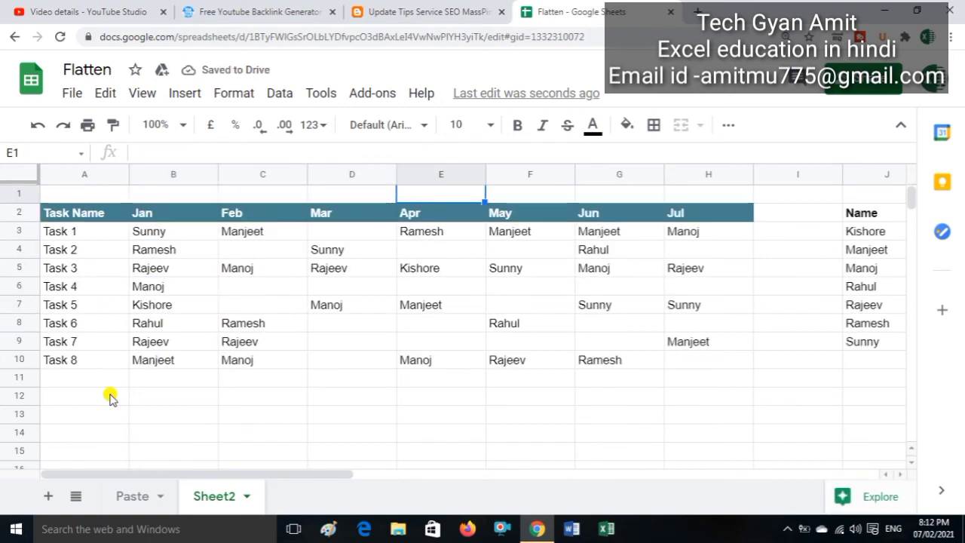
pyautogui.press('Right')
pyautogui.press('Right')
pyautogui.press('Right')
pyautogui.press('Right')
pyautogui.press('Right')
pyautogui.press('Right')
pyautogui.press('Down')
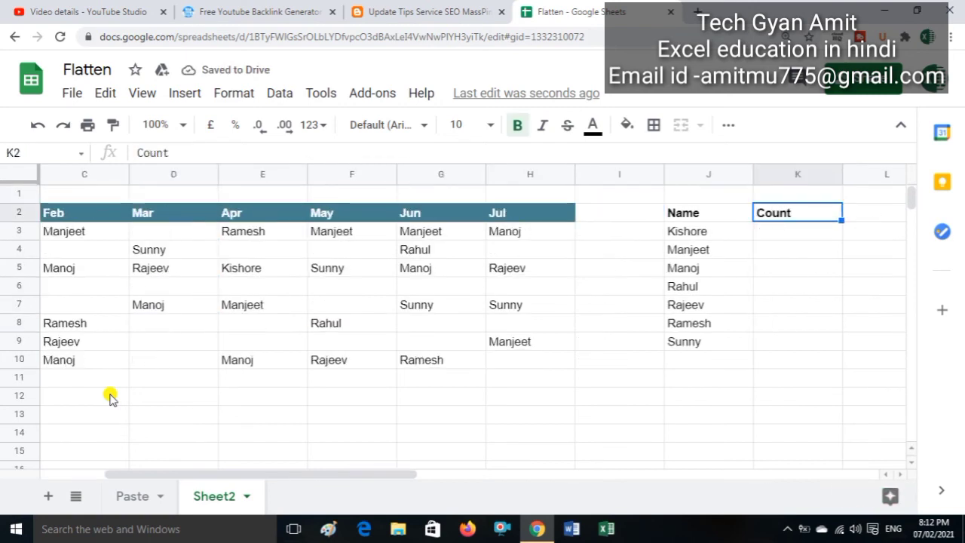
pyautogui.press('Down')
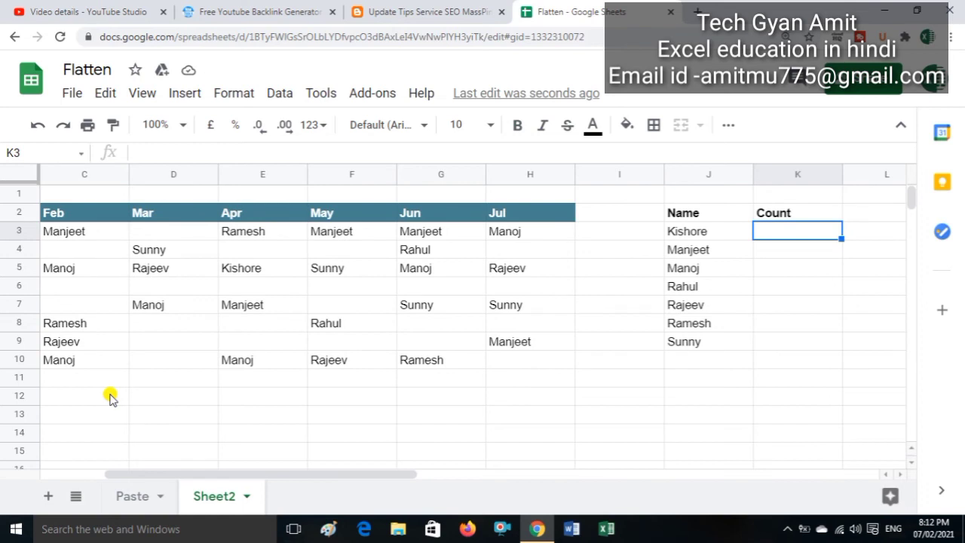
pyautogui.write('=')
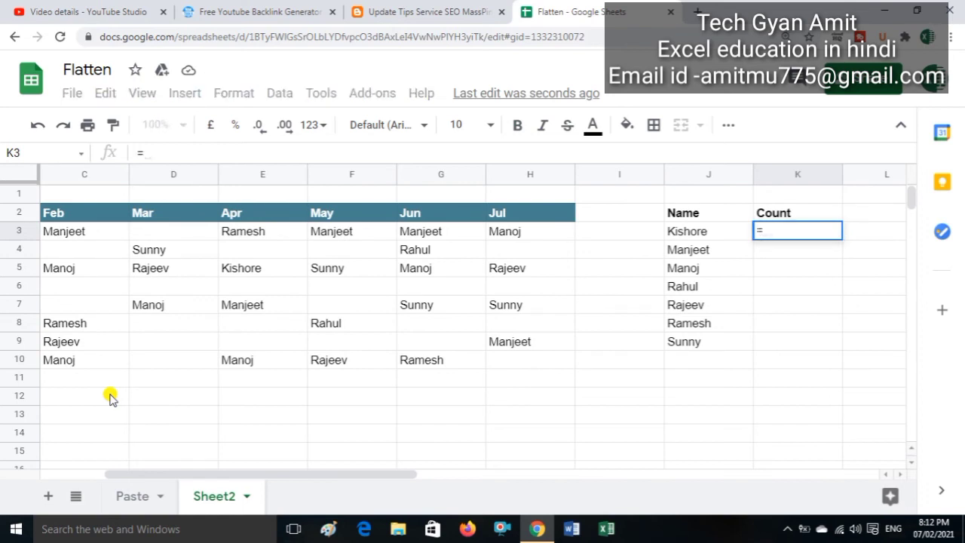
pyautogui.write('Sum(')
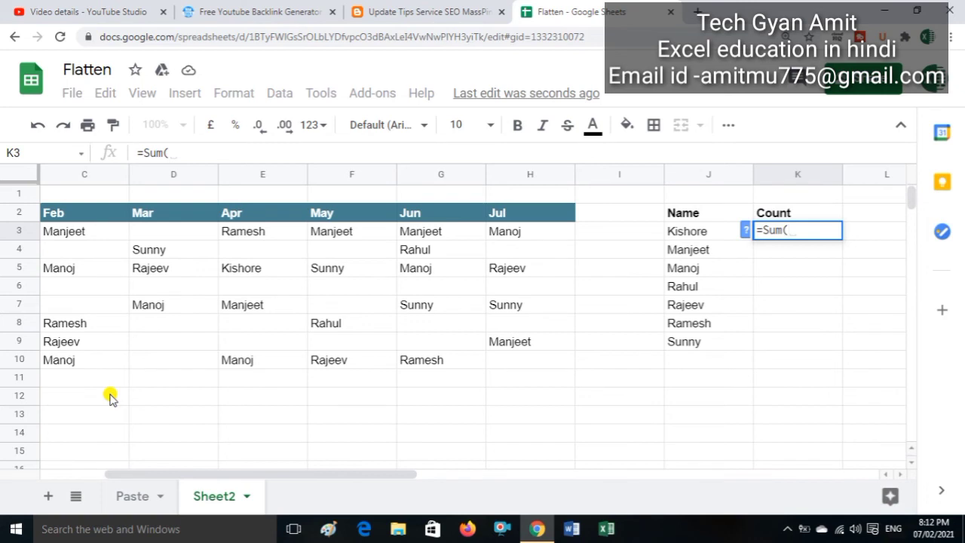
pyautogui.write('--')
pyautogui.write('(')
pyautogui.press('Left')
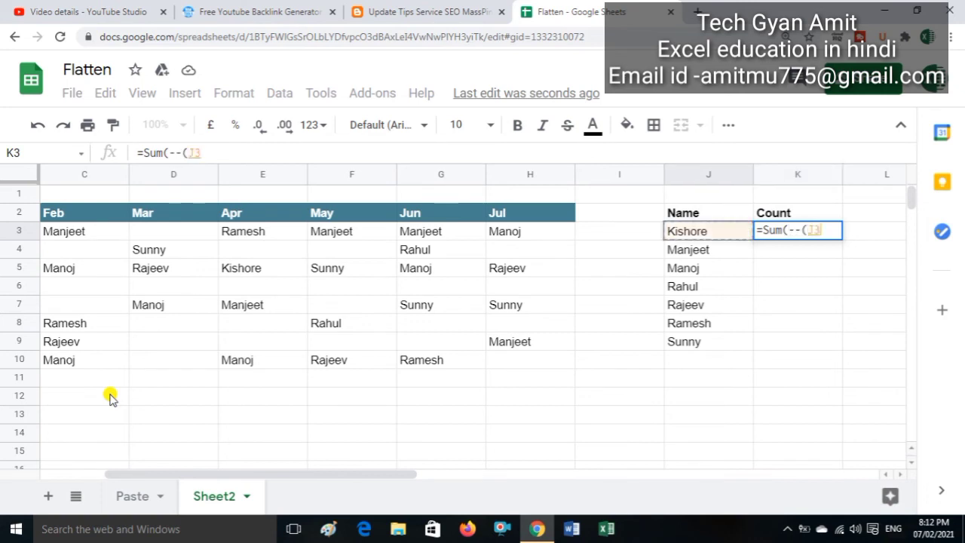
pyautogui.press('Left')
pyautogui.press('Left')
pyautogui.press('Left')
pyautogui.press('Left')
pyautogui.press('Left')
pyautogui.press('Left')
pyautogui.press('Left')
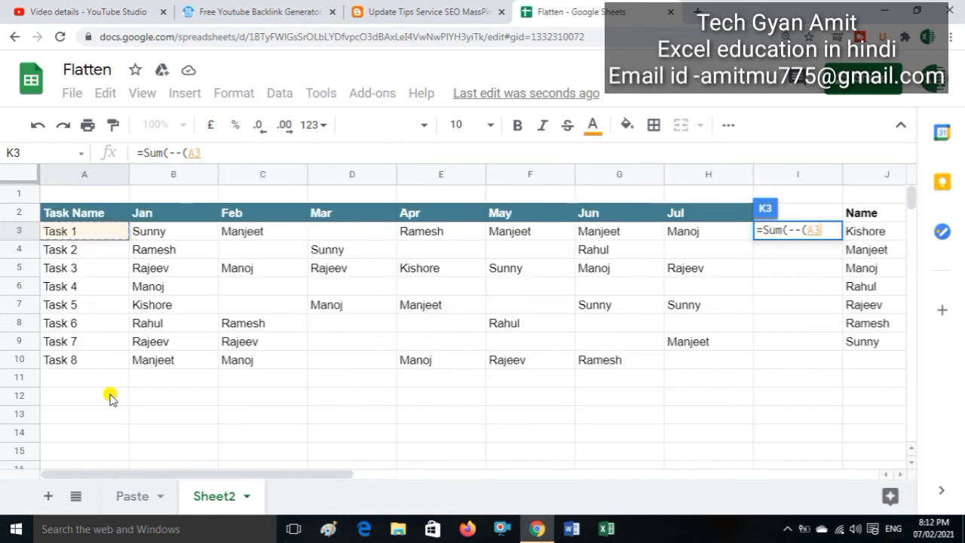
pyautogui.hotkey('shift', 'Right')
pyautogui.hotkey('shift', 'Right')
pyautogui.hotkey('shift', 'Right')
pyautogui.hotkey('shift', 'Right')
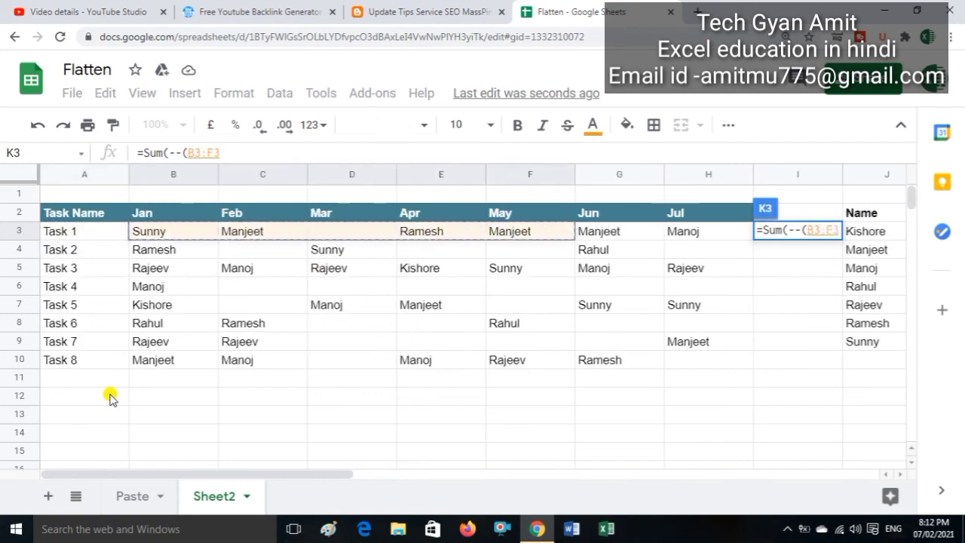
pyautogui.hotkey('shift', 'Right')
pyautogui.hotkey('shift', 'Right')
pyautogui.hotkey('shift', 'Down')
pyautogui.hotkey('shift', 'Down')
pyautogui.hotkey('shift', 'Down')
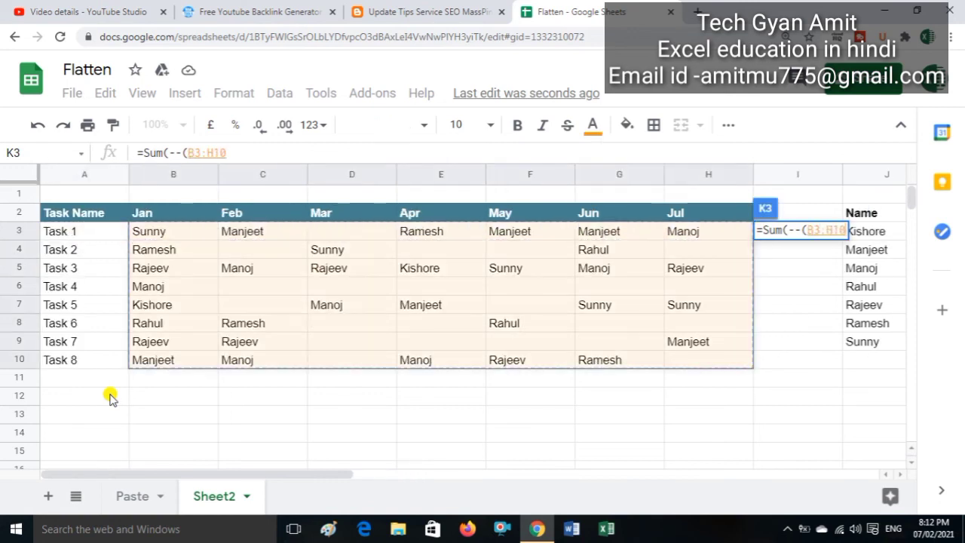
pyautogui.write('=')
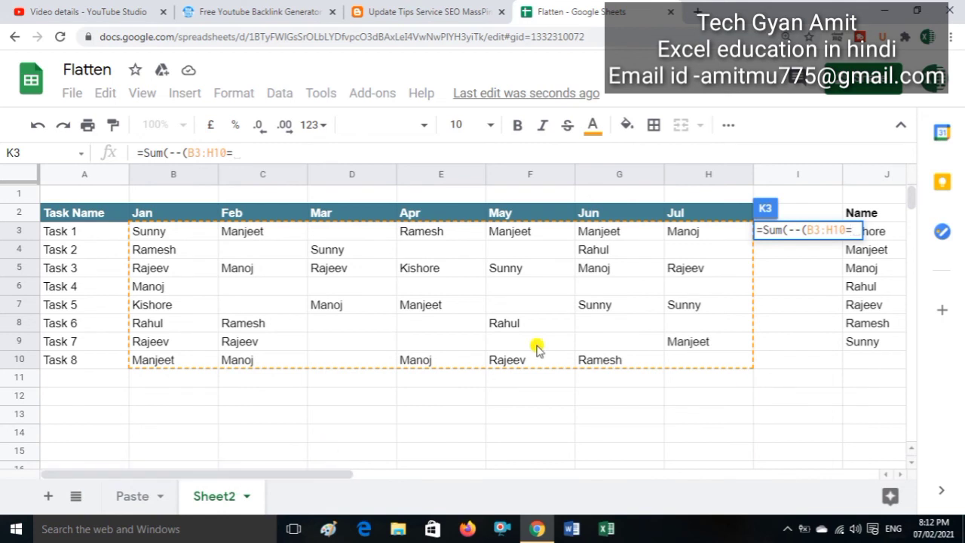
pyautogui.click(886, 235)
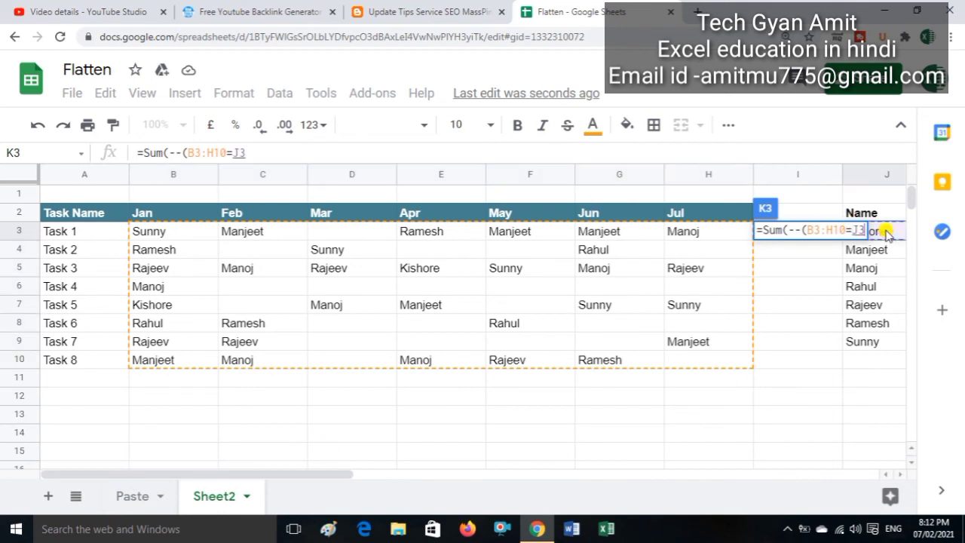
pyautogui.write(')')
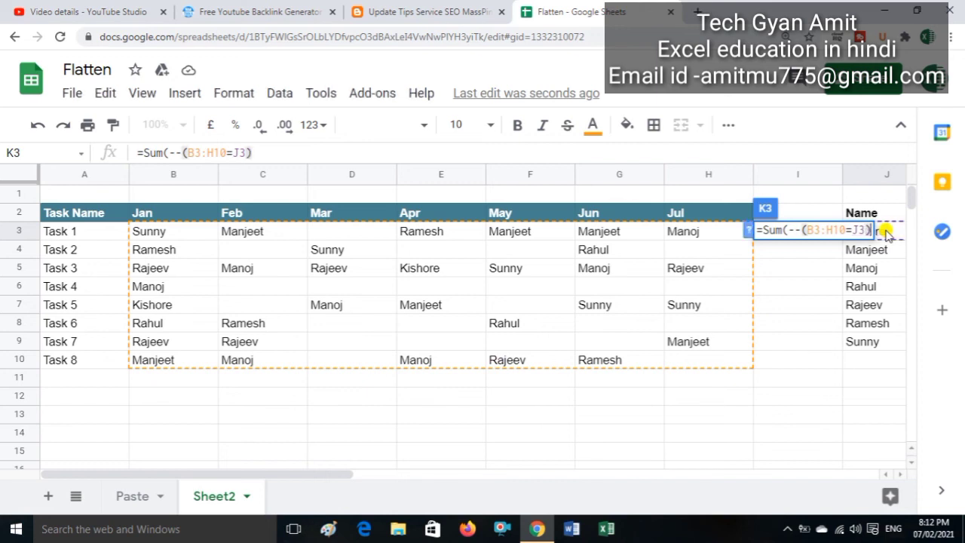
pyautogui.write(')')
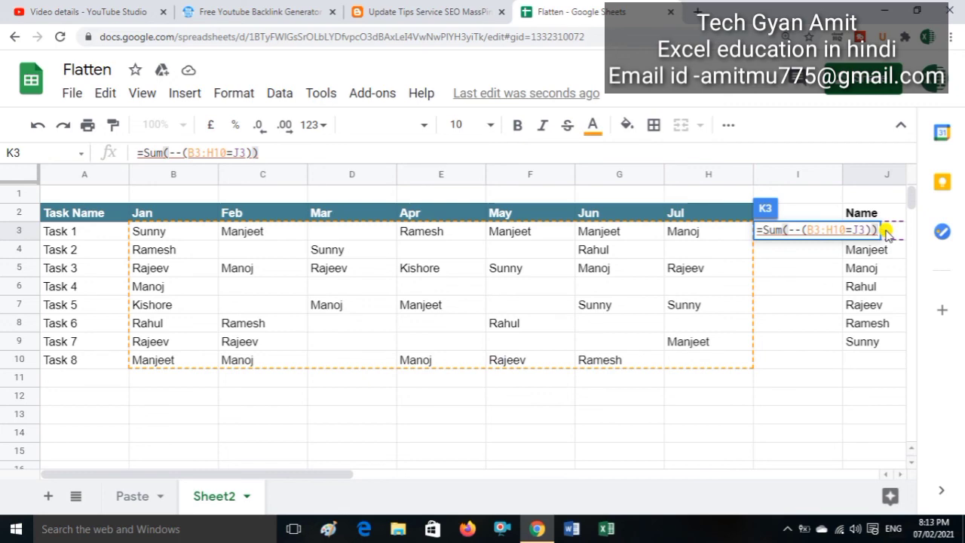
pyautogui.hotkey('ctrl', 'shift', 'Return')
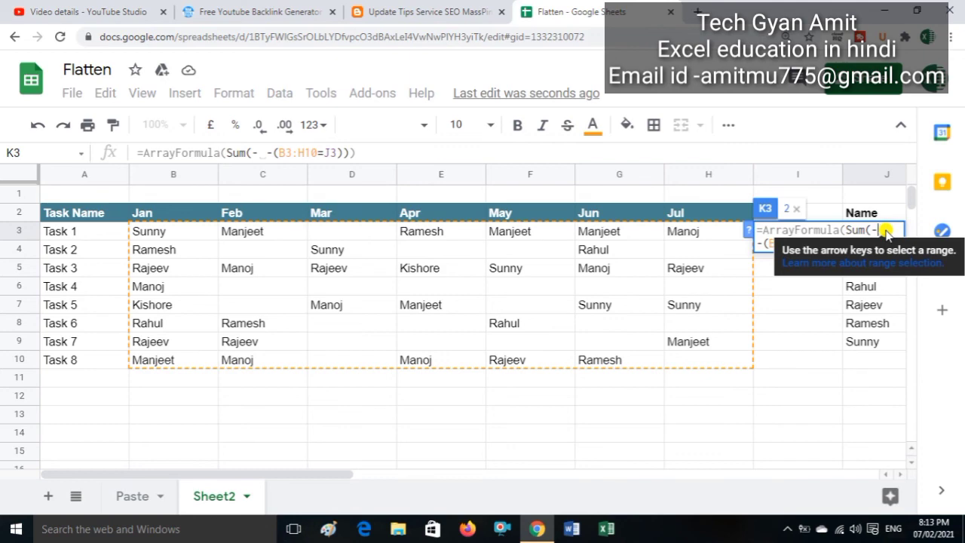
# Commit K3's count formula and auto-fill it down the Count column to K9
pyautogui.press('Return')
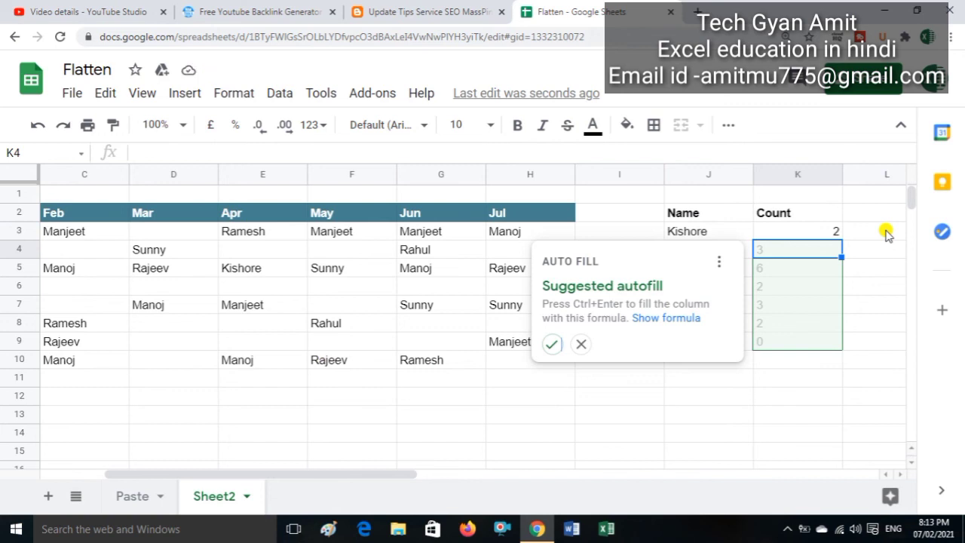
pyautogui.hotkey('ctrl', 'Return')
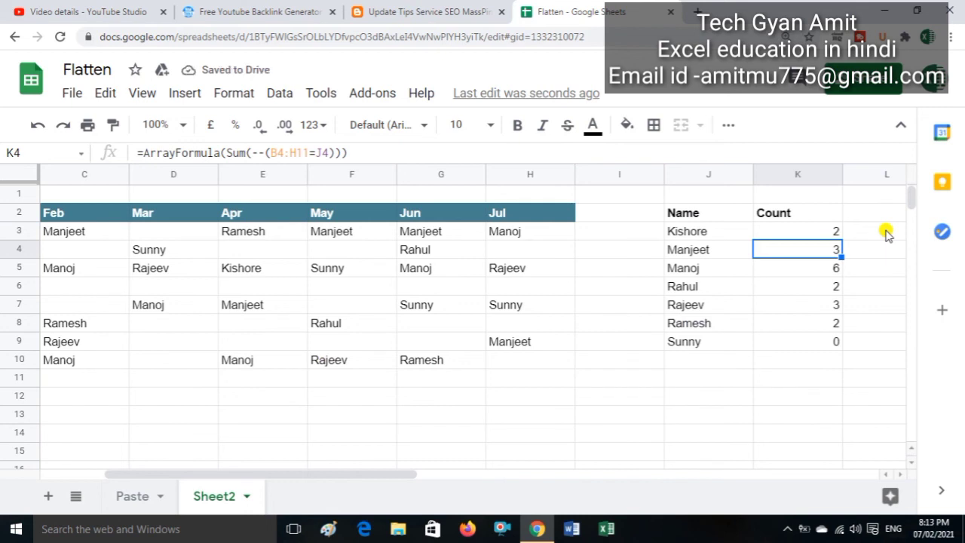
pyautogui.press('Left')
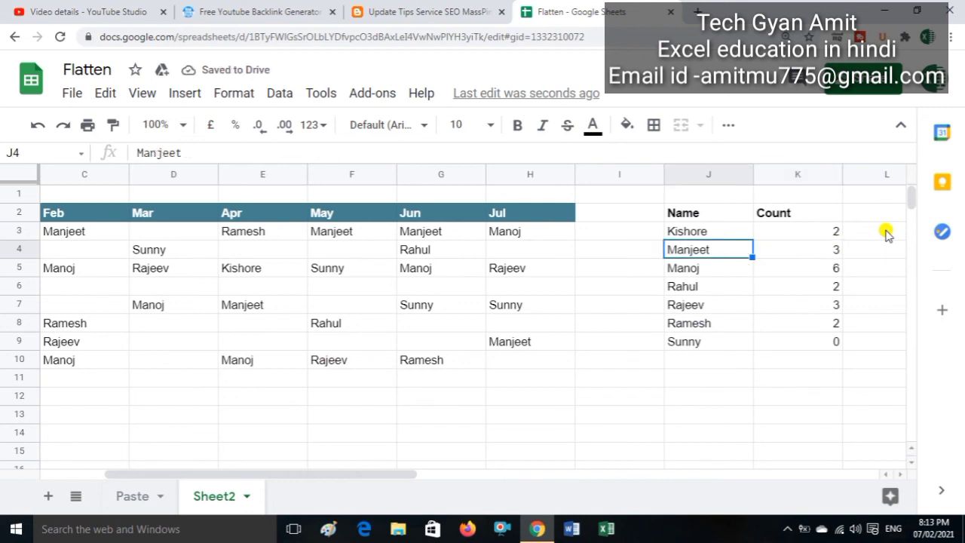
pyautogui.press('Up')
pyautogui.press('Right')
pyautogui.press('Down')
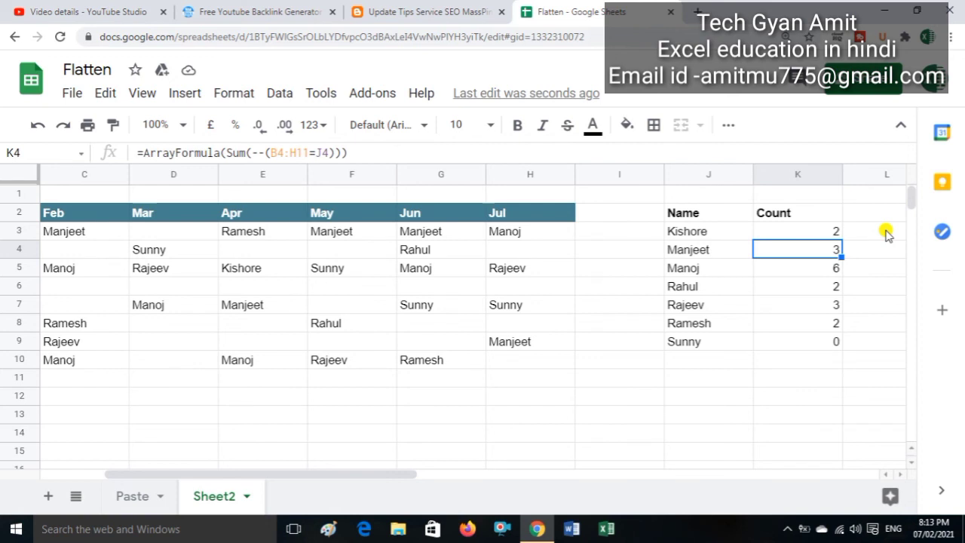
# Review each name's count formula in K3:K9, from Manjeet down to Sunny
pyautogui.press('Left')
pyautogui.press('Left')
pyautogui.press('Right')
pyautogui.press('Left')
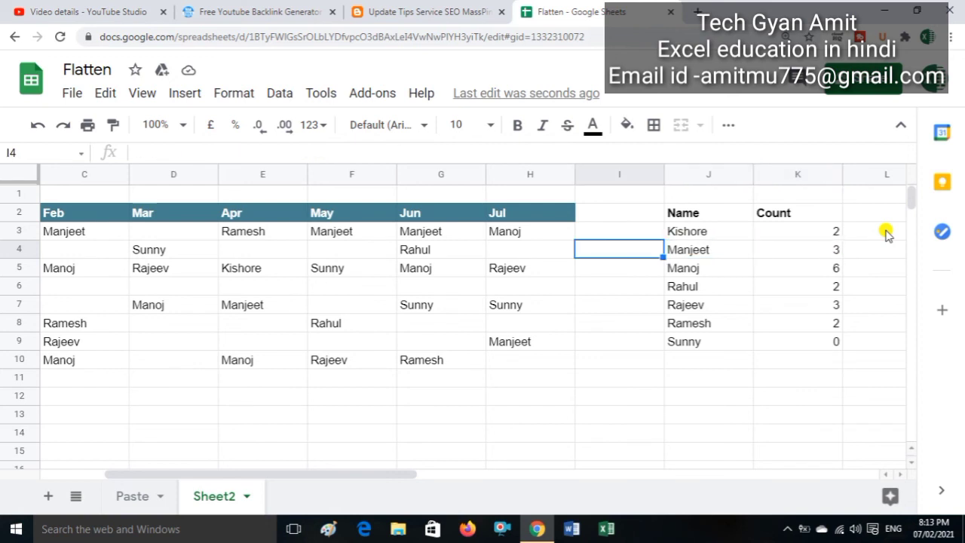
pyautogui.press('Right')
pyautogui.press('Right')
pyautogui.press('Down')
pyautogui.press('Down')
pyautogui.press('Down')
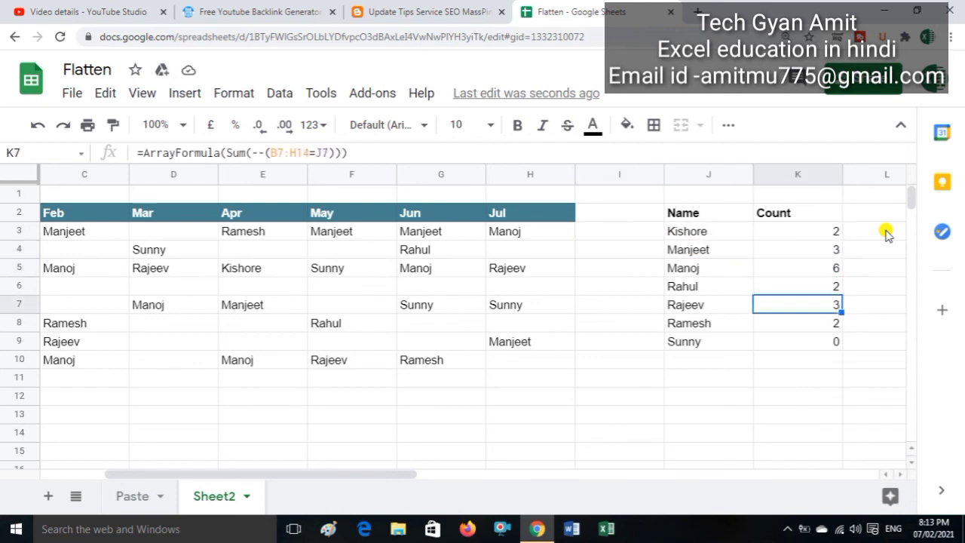
pyautogui.press('Down')
pyautogui.press('Down')
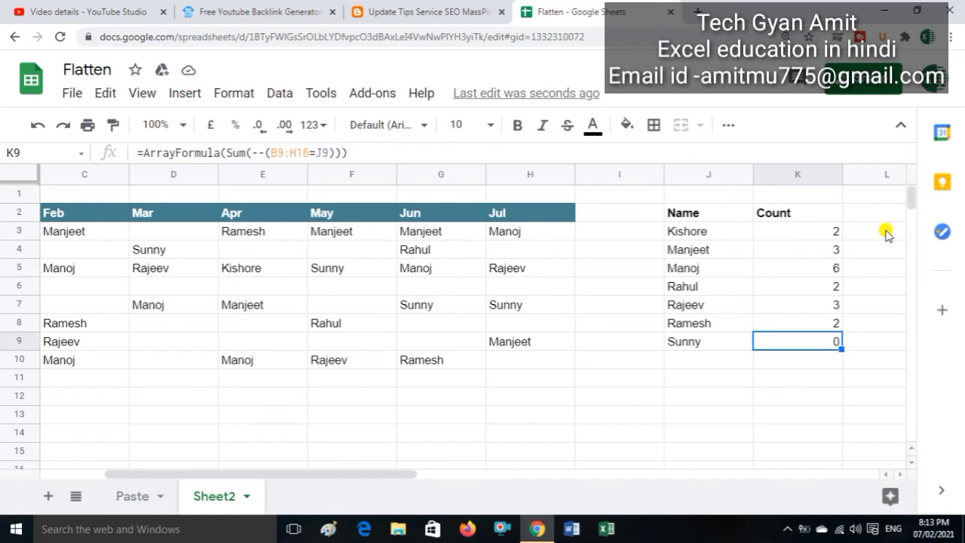
pyautogui.press('Up')
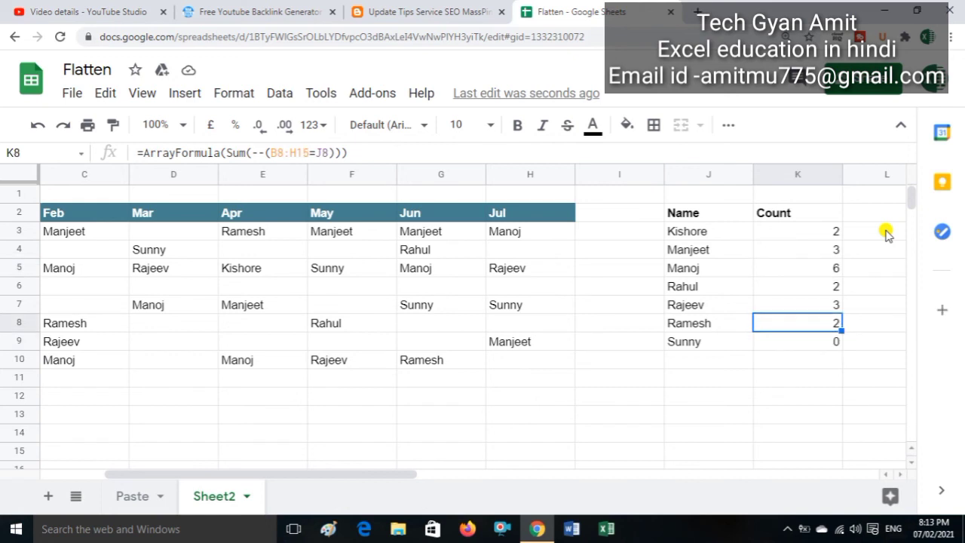
pyautogui.press('Down')
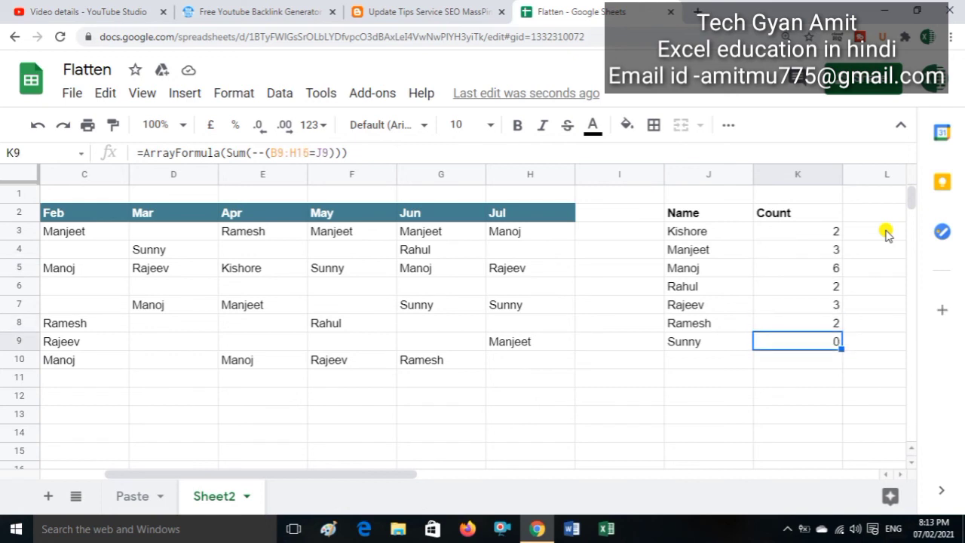
pyautogui.press('Down')
pyautogui.press('Up')
pyautogui.press('Left')
pyautogui.press('Left')
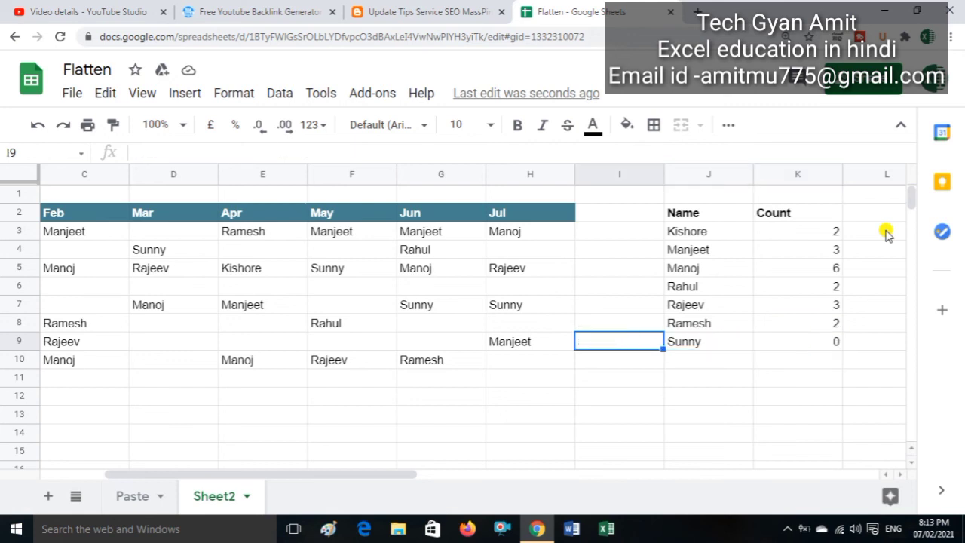
pyautogui.press('Left')
pyautogui.press('Left')
pyautogui.press('Right')
pyautogui.press('Right')
pyautogui.press('Right')
pyautogui.press('Right')
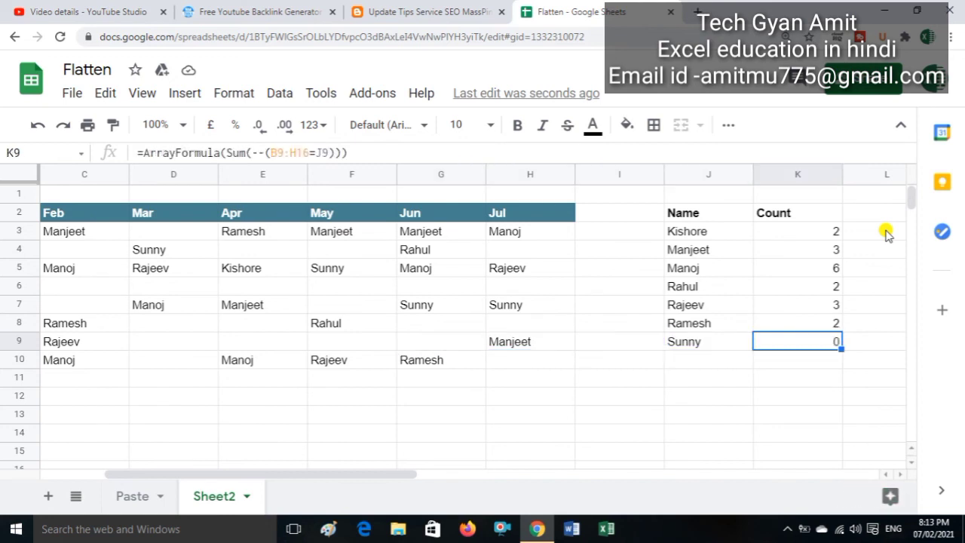
pyautogui.press('Right')
pyautogui.press('Left')
pyautogui.press('Up')
pyautogui.press('Up')
pyautogui.press('Up')
pyautogui.press('Up')
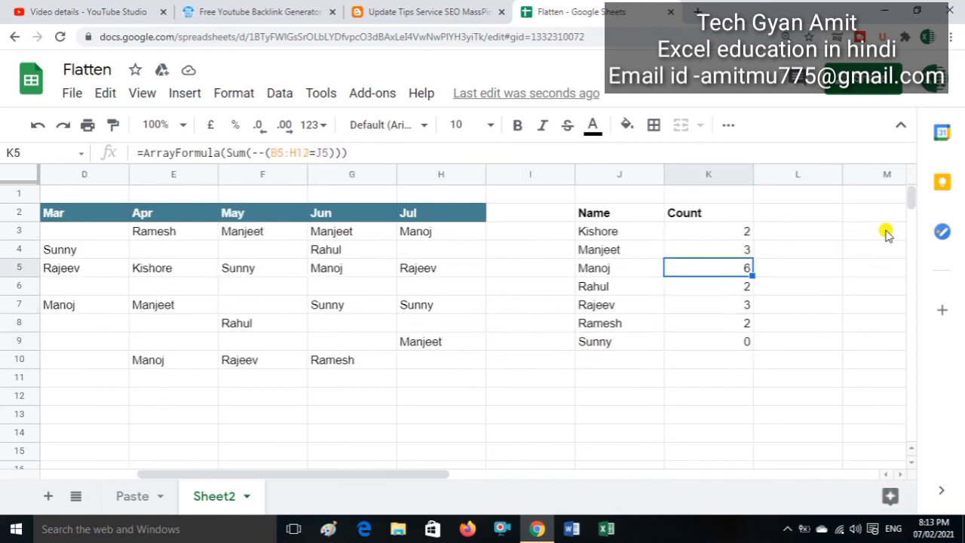
pyautogui.press('Up')
pyautogui.press('Up')
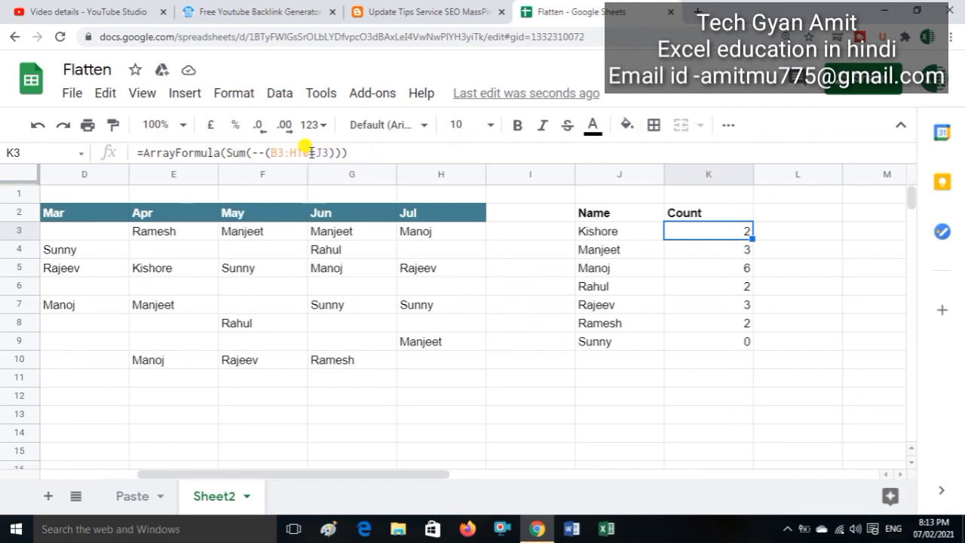
# Make K3's range absolute as $B$3:$H$10
pyautogui.moveTo(310, 153); pyautogui.dragTo(268, 153)
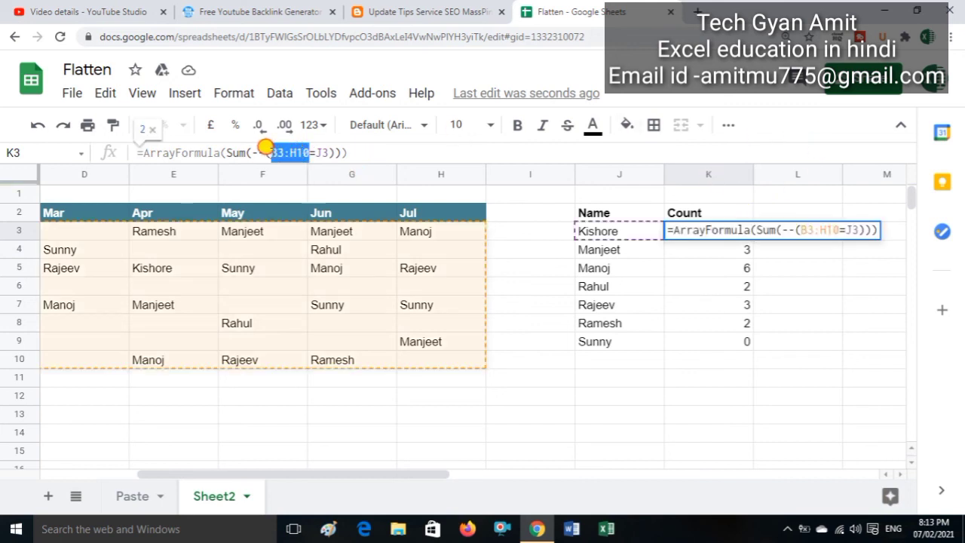
pyautogui.press('F4')
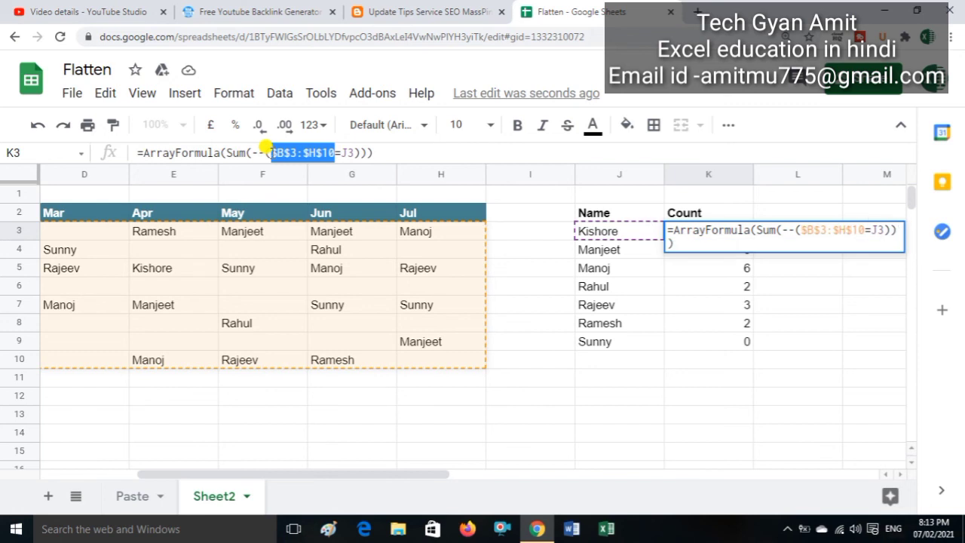
pyautogui.press('Return')
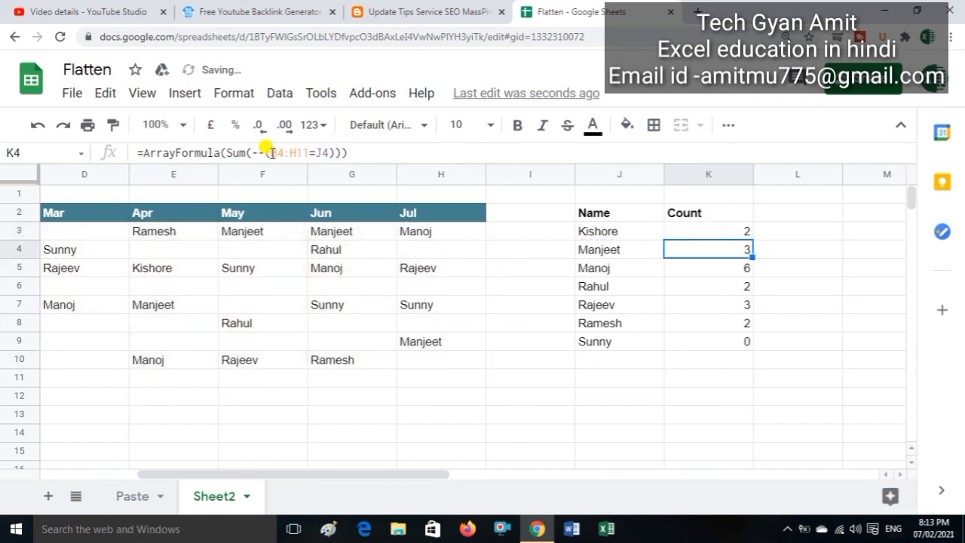
pyautogui.press('Up')
# Copy K3's corrected formula into K3:K9 so every name's count recalculates
pyautogui.hotkey('ctrl', 'c')
pyautogui.hotkey('shift', 'Down')
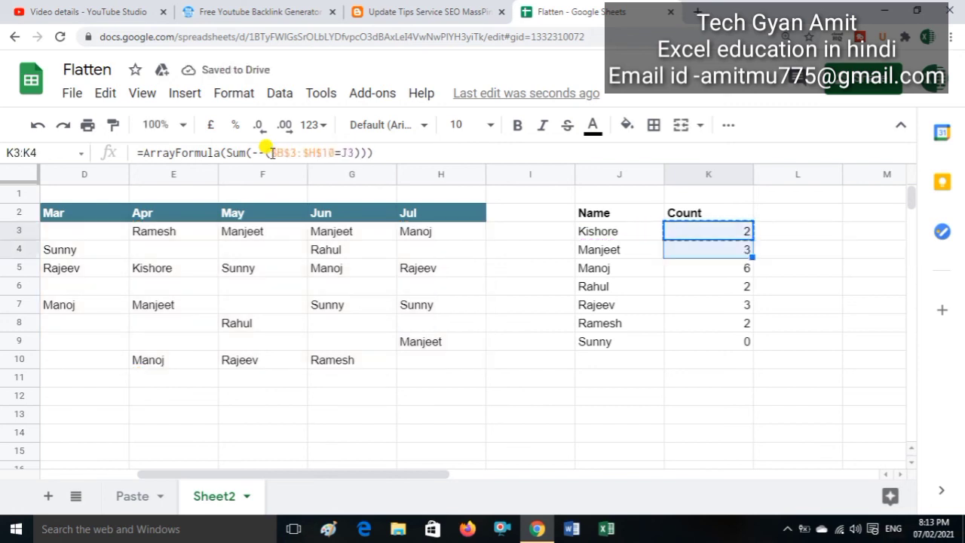
pyautogui.hotkey('shift', 'Down')
pyautogui.hotkey('shift', 'Down')
pyautogui.hotkey('shift', 'Down')
pyautogui.hotkey('shift', 'Down')
pyautogui.hotkey('shift', 'Down')
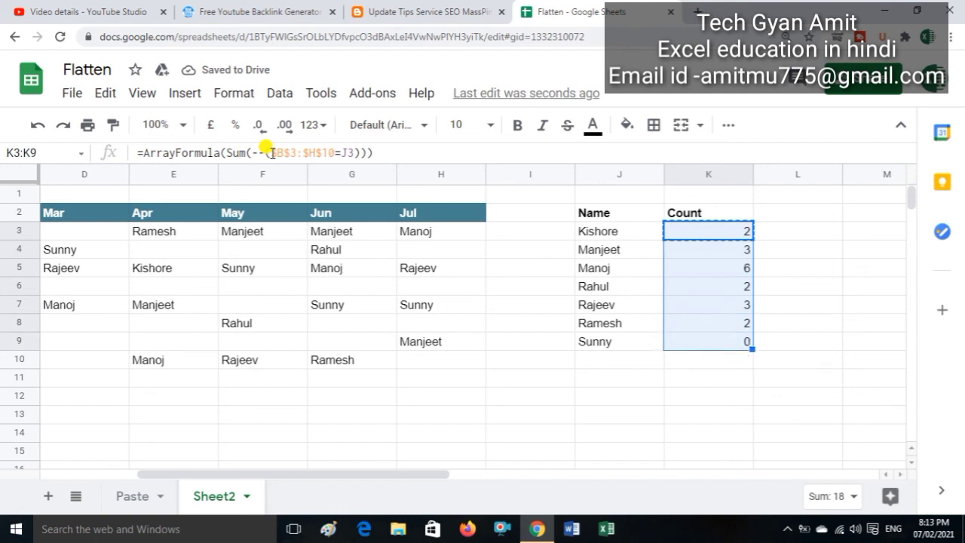
pyautogui.hotkey('ctrl', 'v')
pyautogui.press('Down')
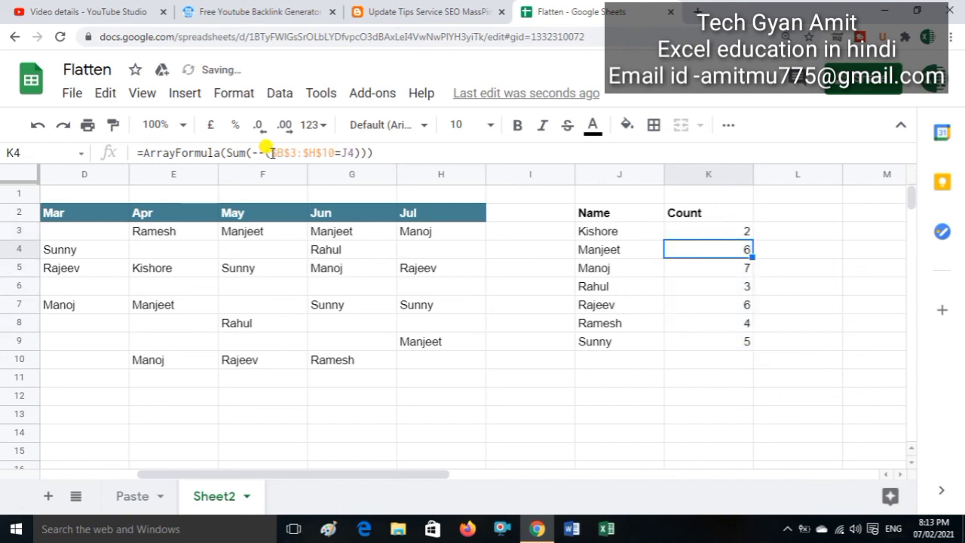